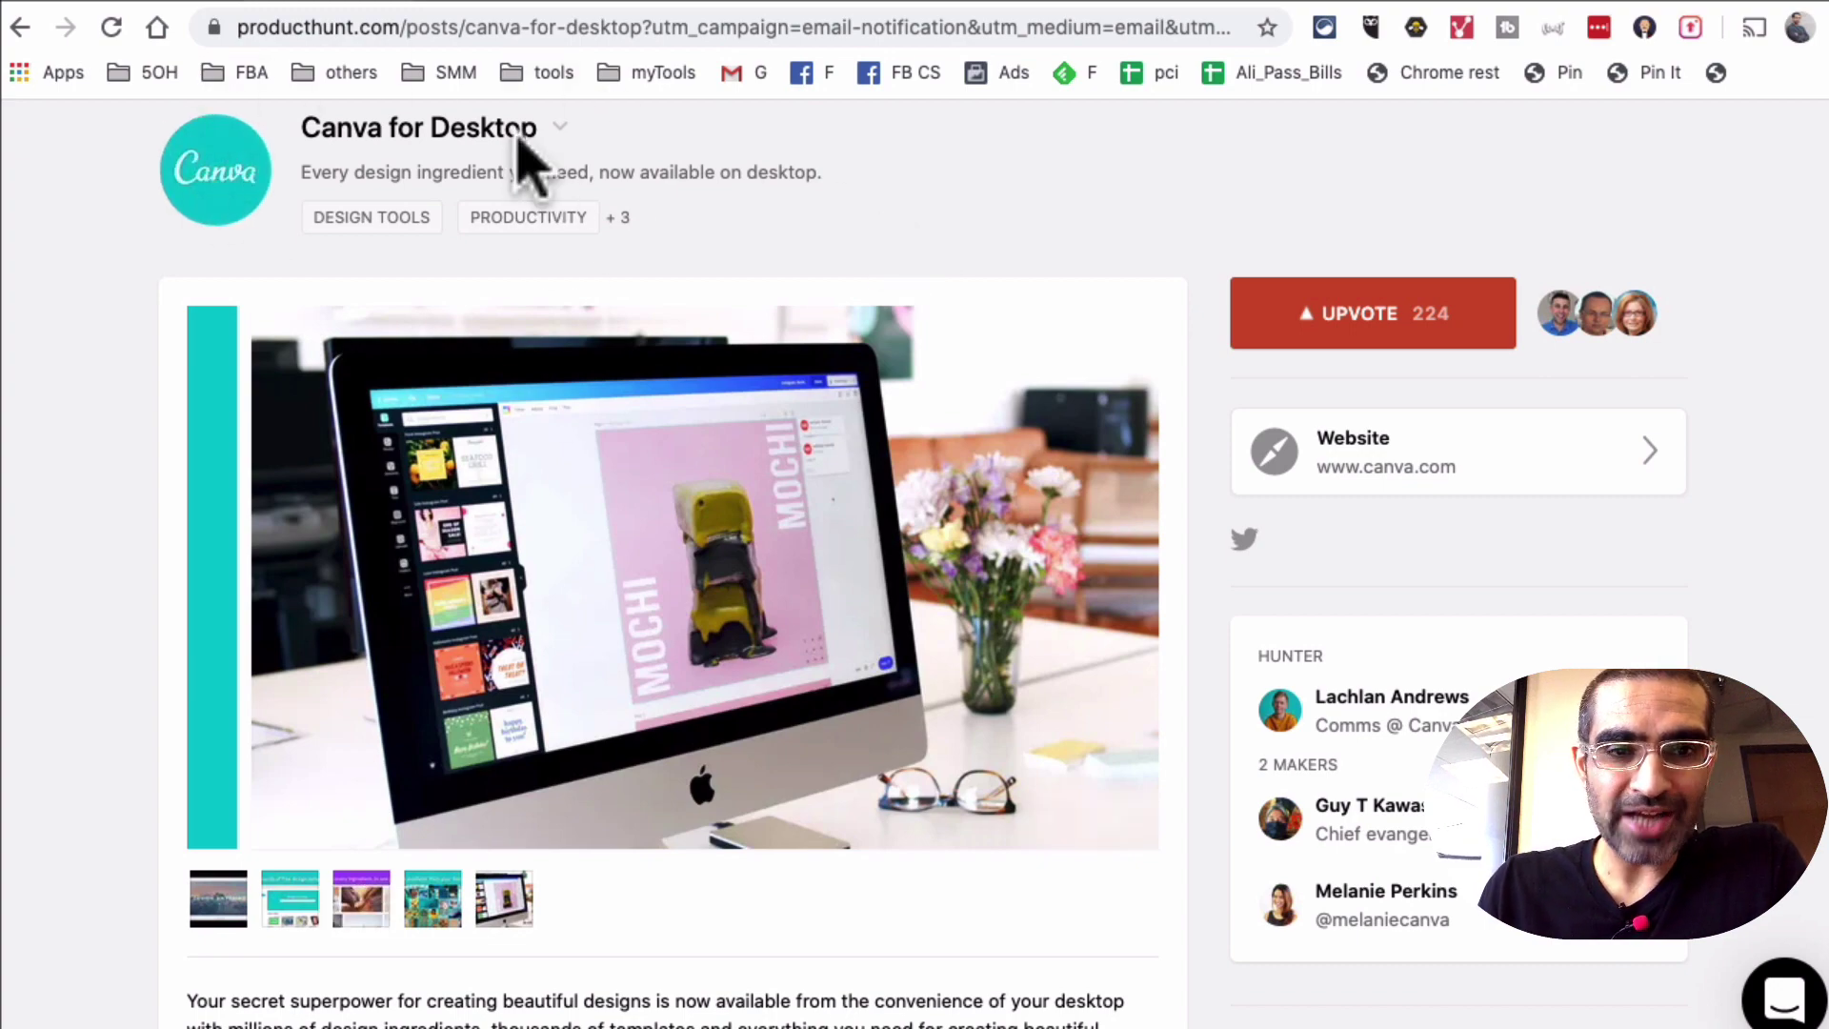
pyautogui.scroll(-1, 704, 230)
pyautogui.scroll(3, 858, 293)
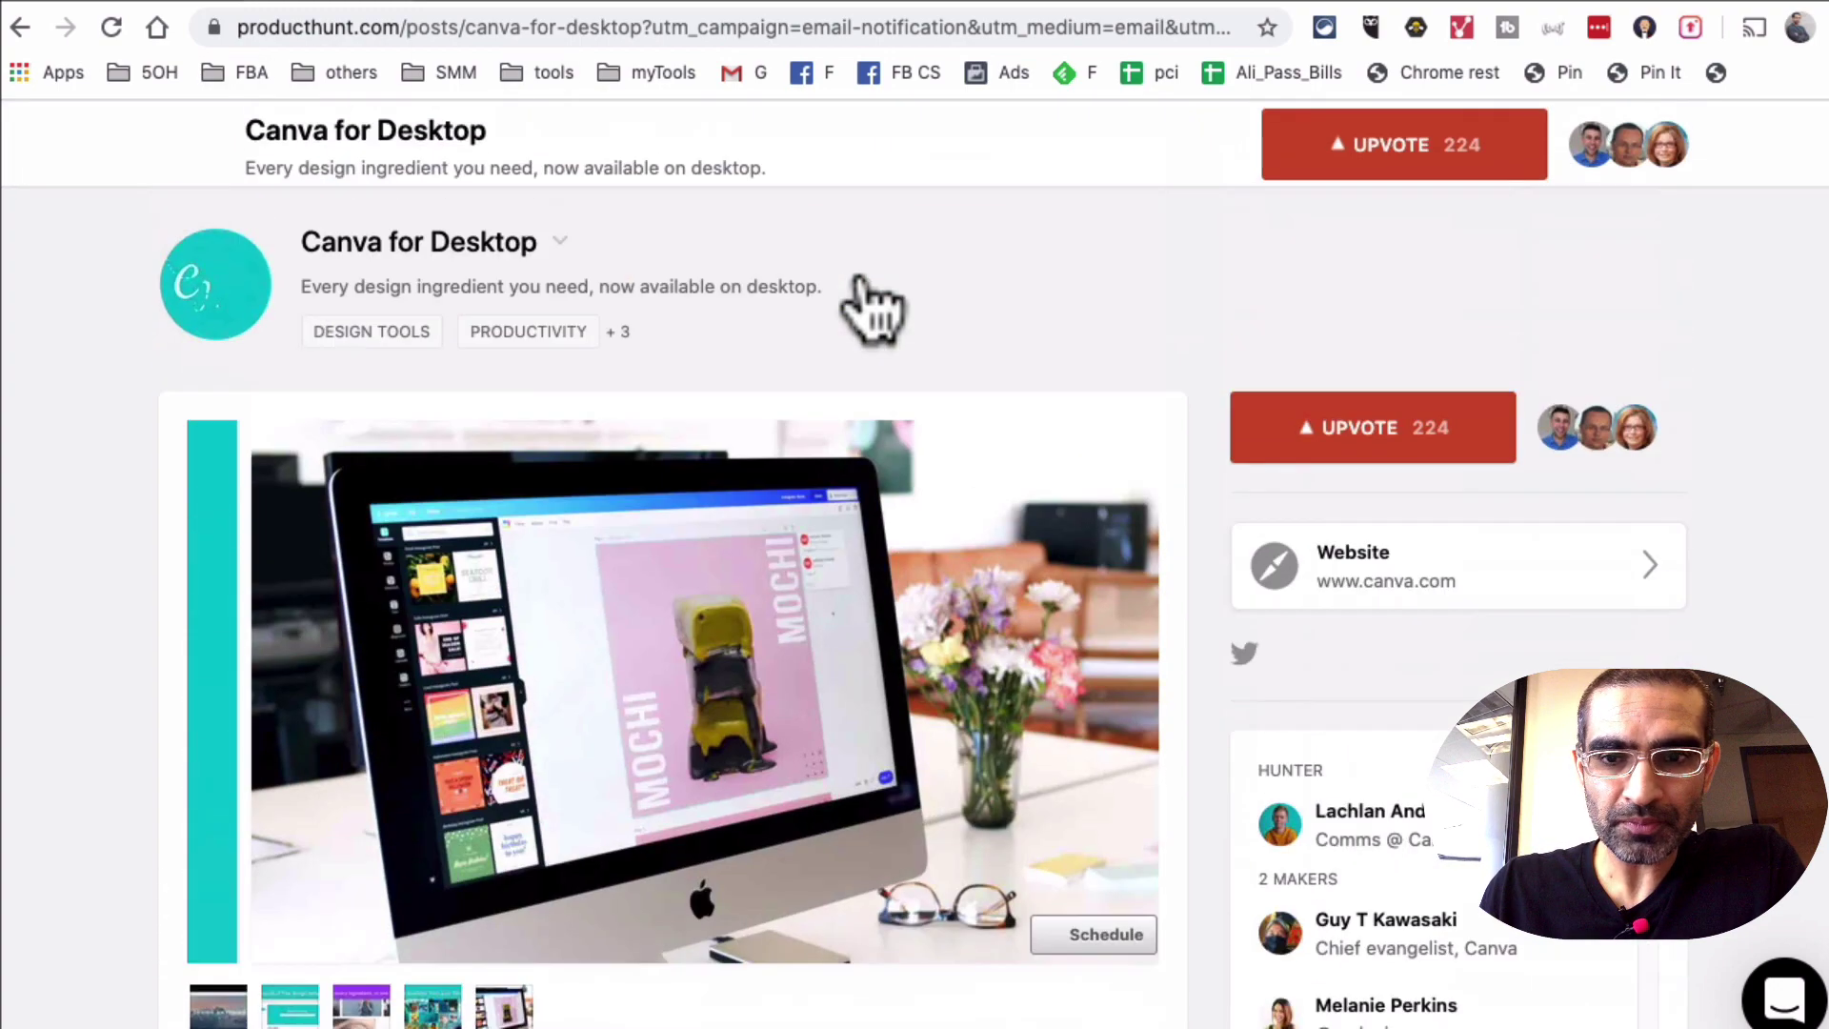
# - Open the Canva website and review the Canva for Mac download page
pyautogui.click(1429, 638)
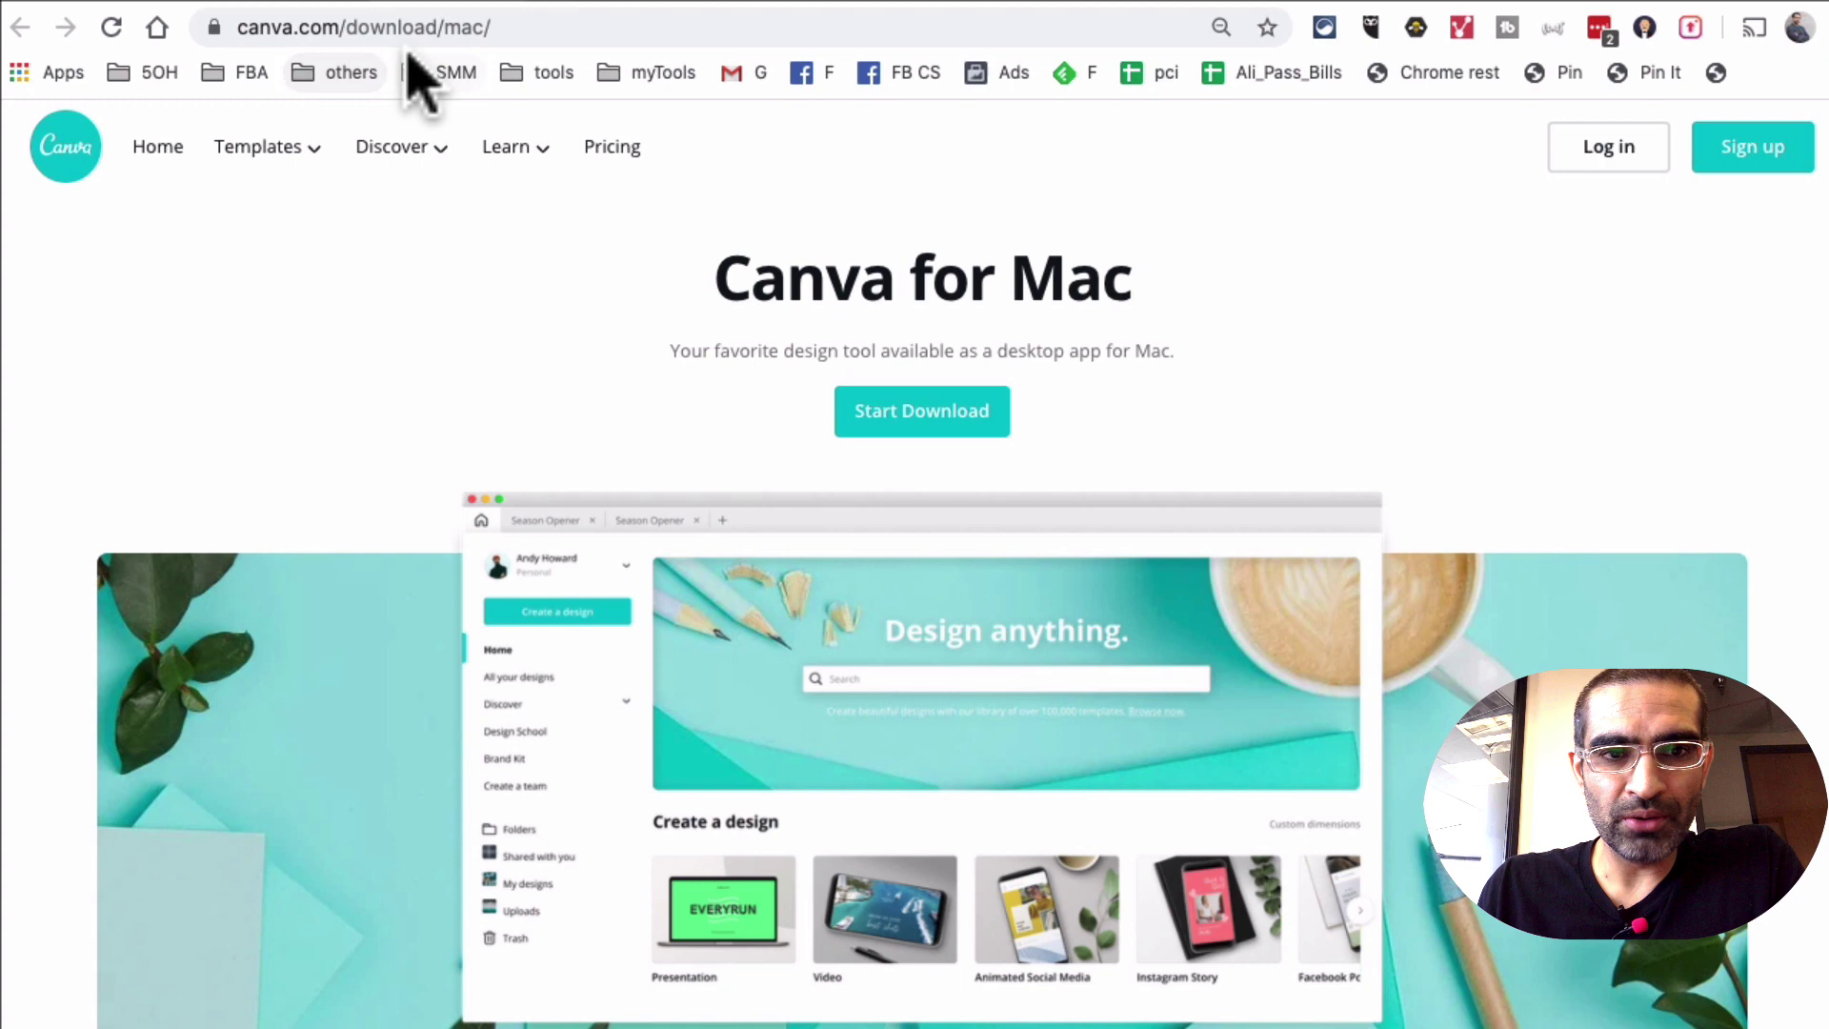
pyautogui.click(536, 27)
pyautogui.moveTo(515, 145)
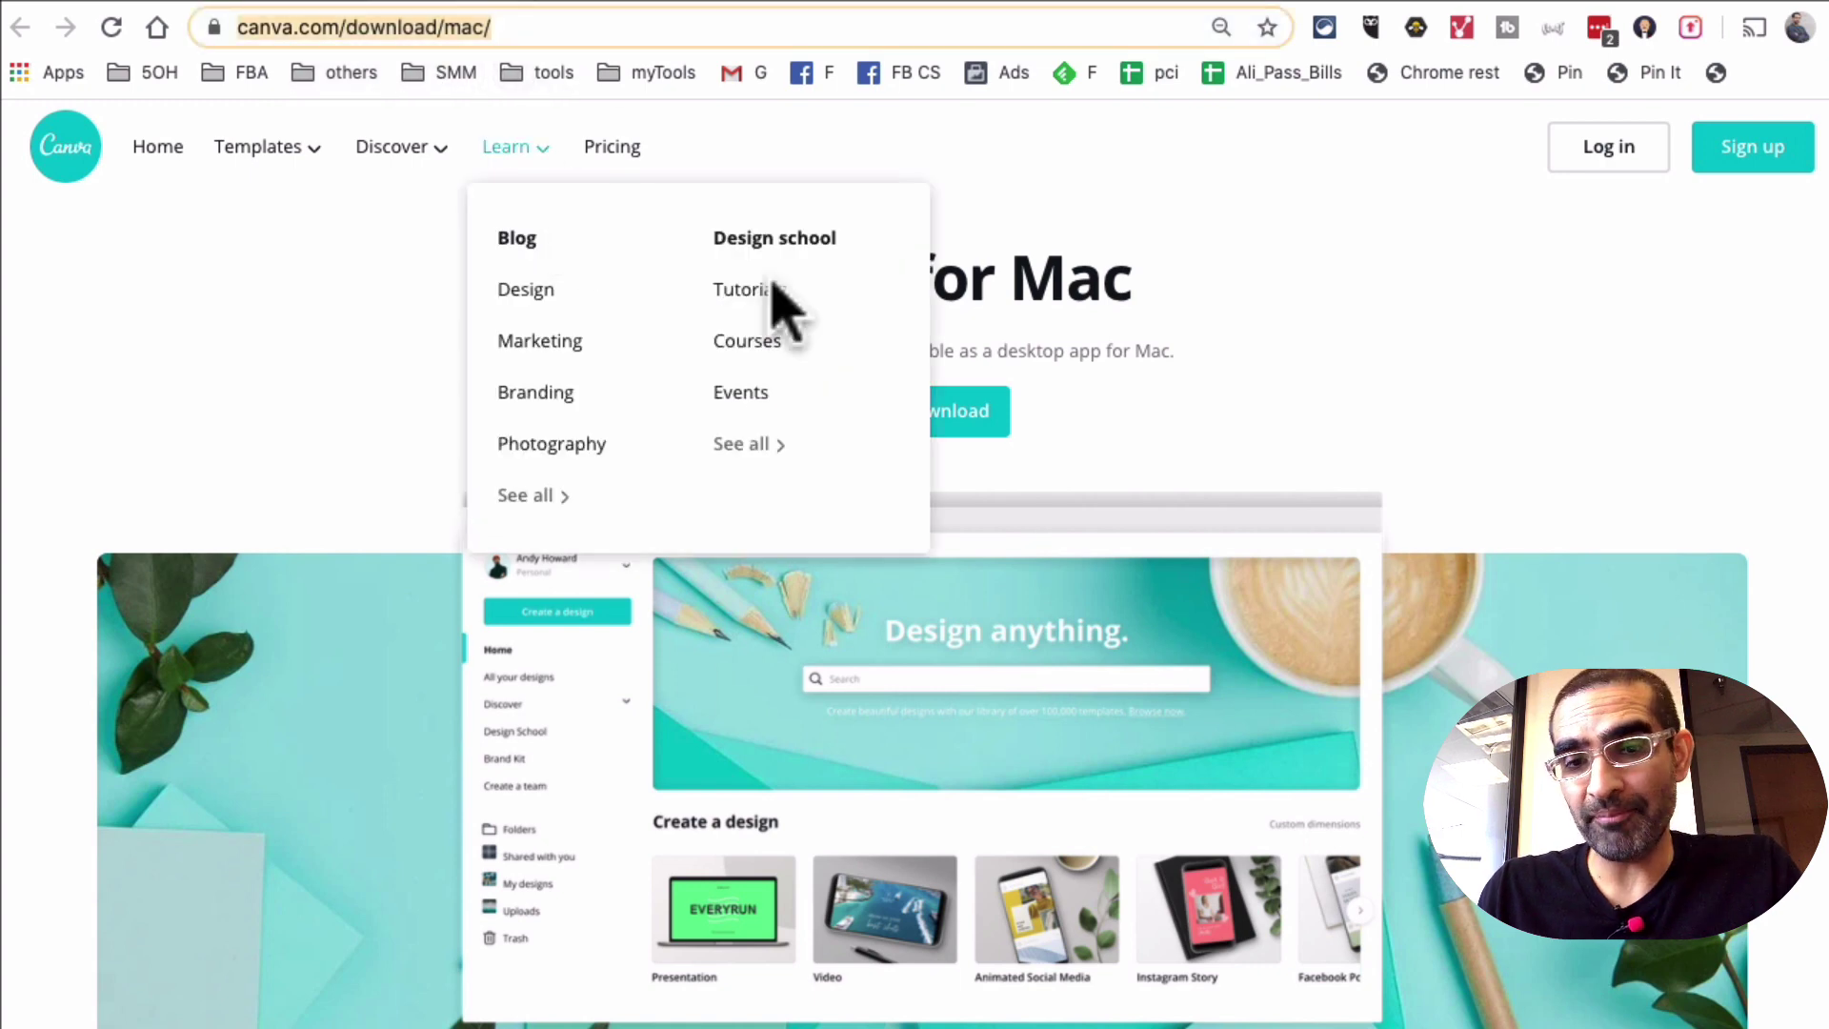
pyautogui.scroll(-1, 1120, 680)
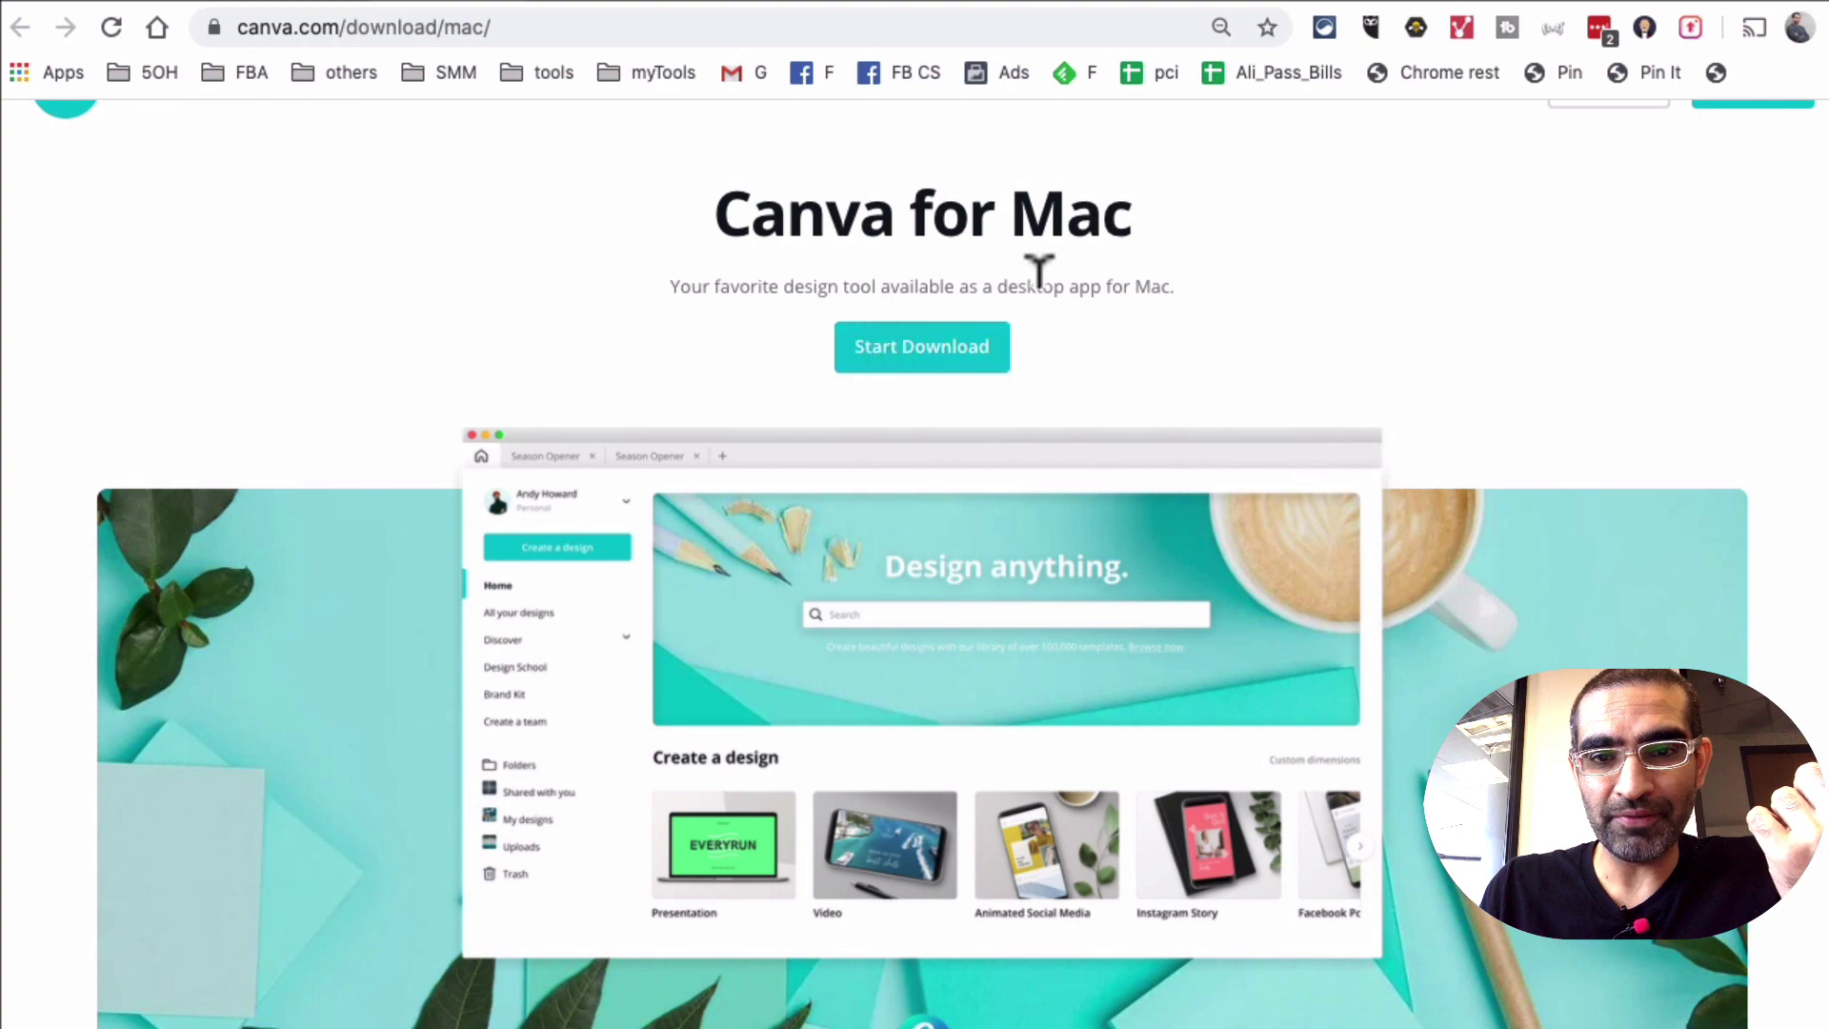
pyautogui.tripleClick(1048, 281)
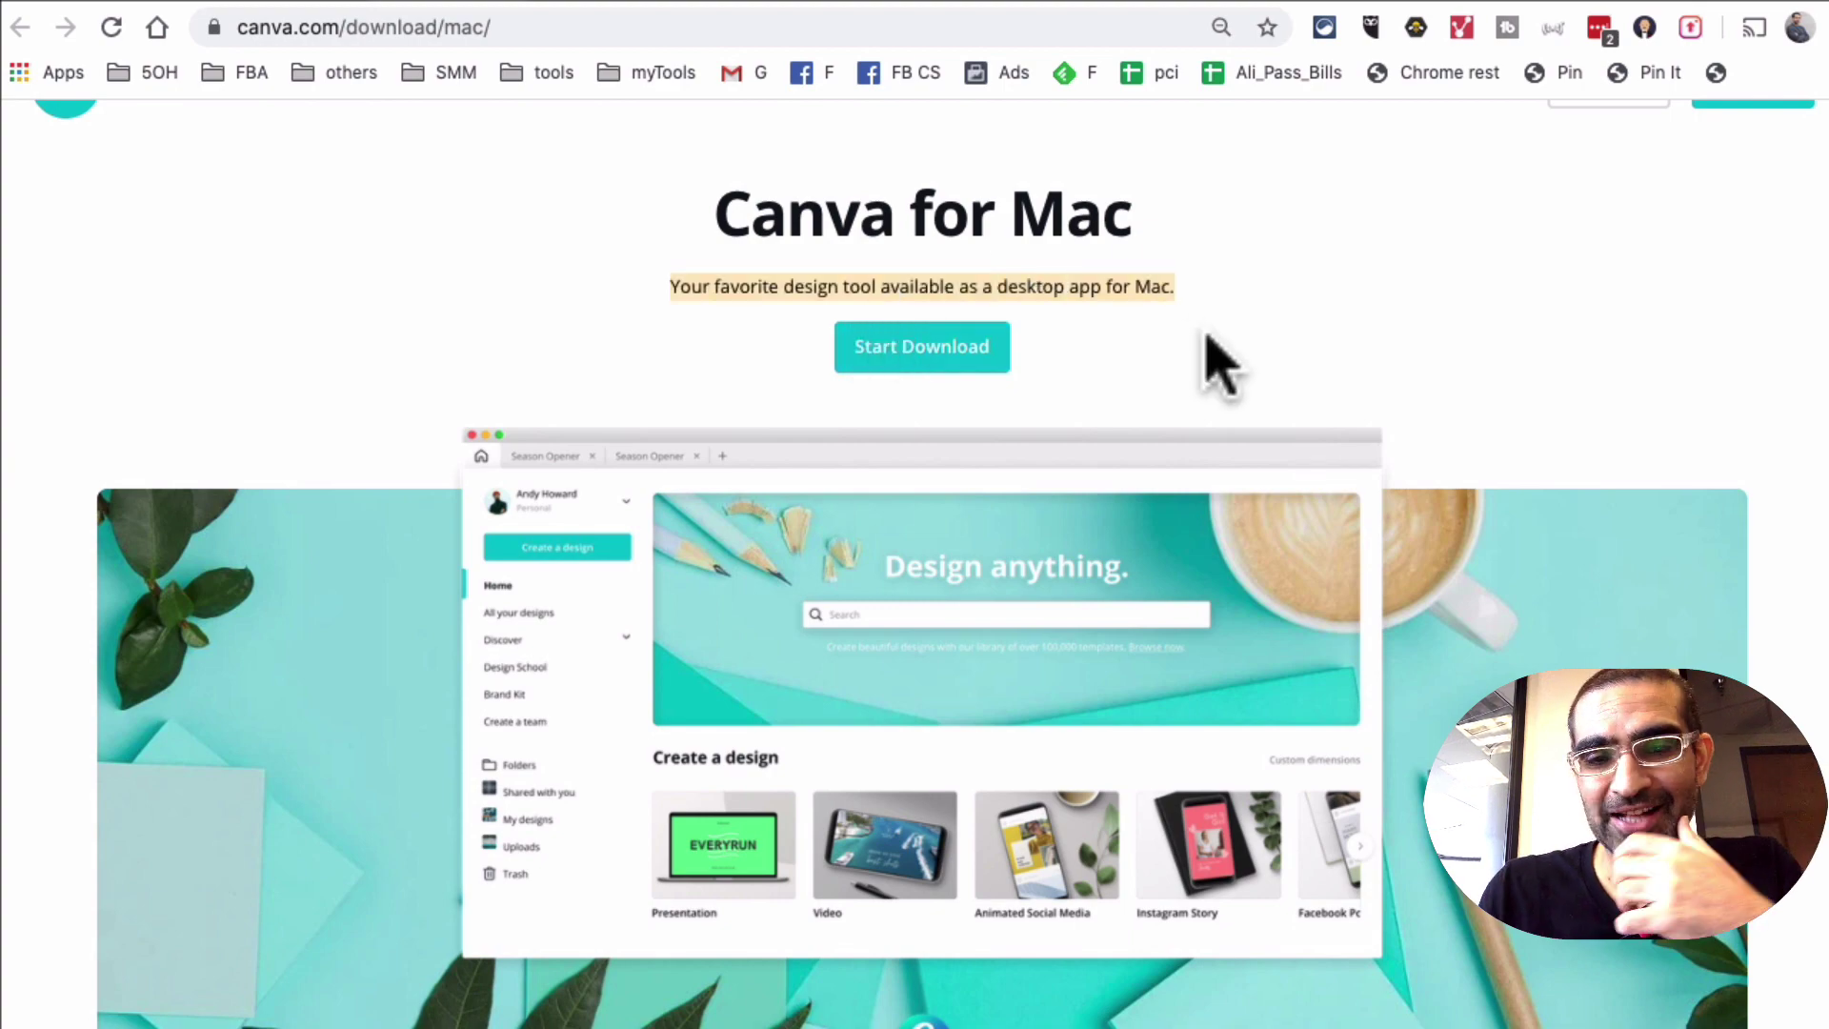
pyautogui.scroll(-5, 1217, 363)
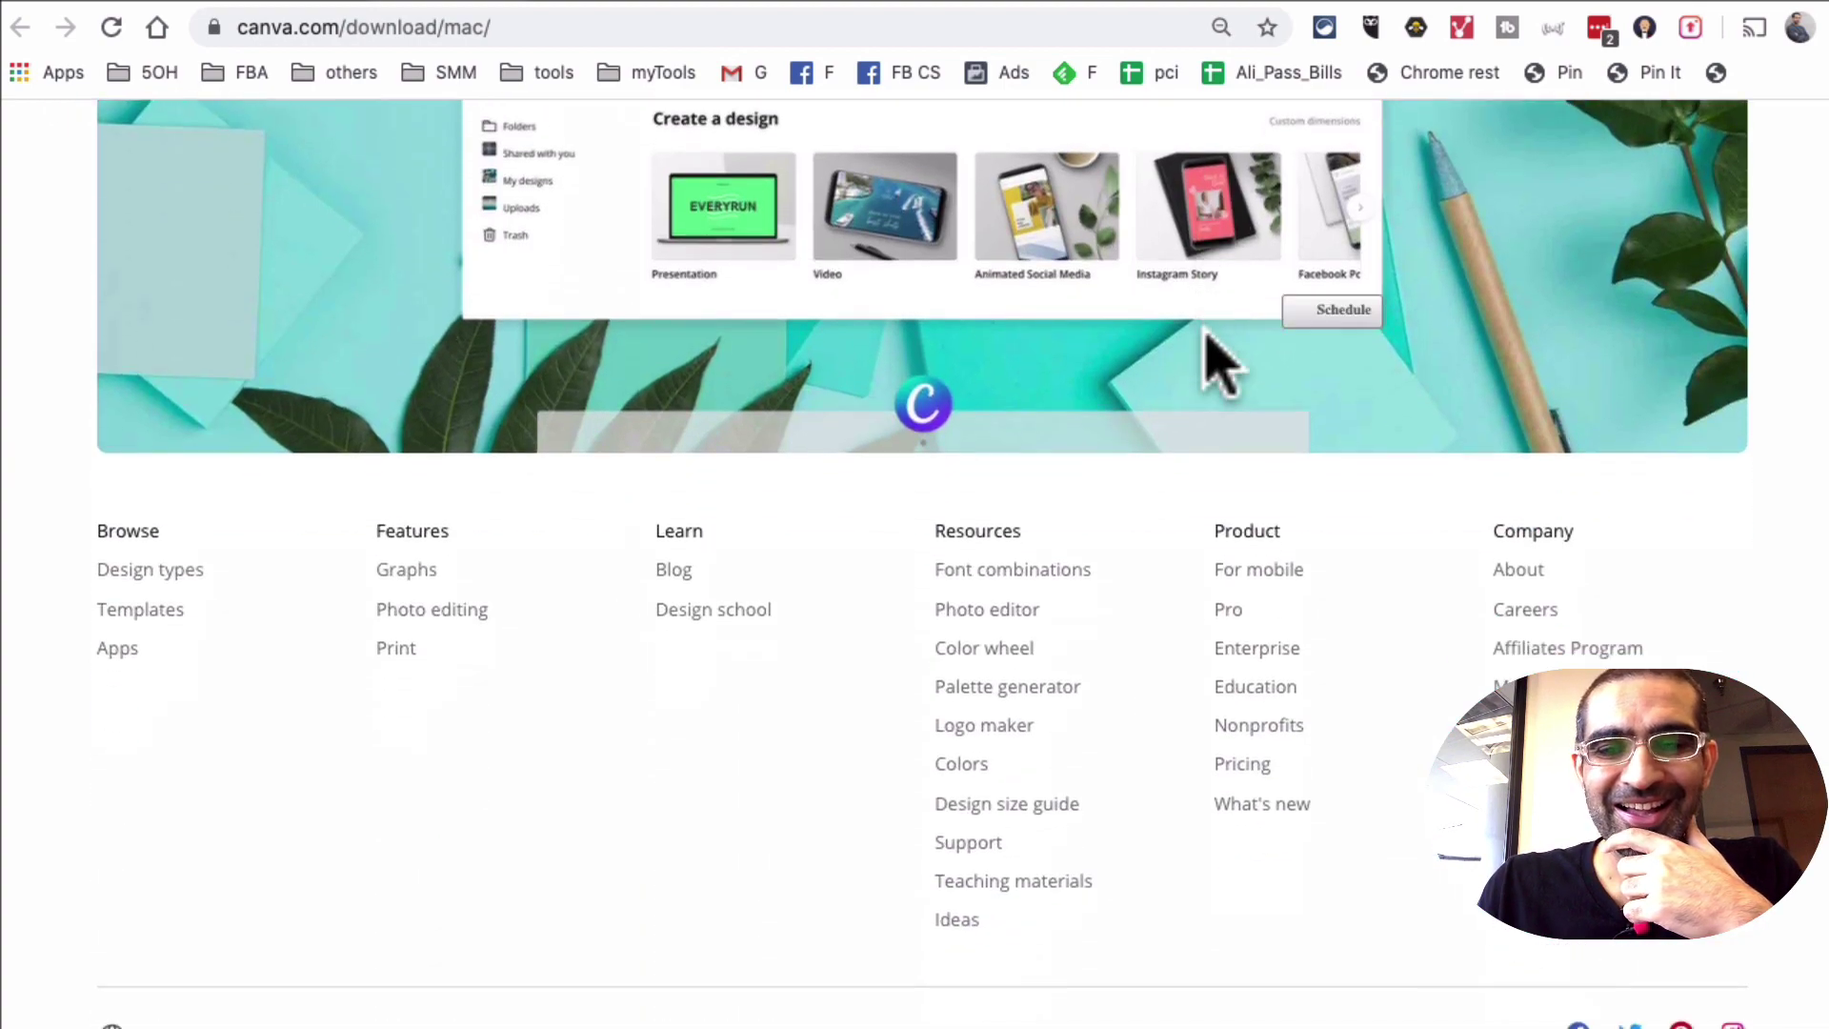
pyautogui.scroll(8, 1218, 364)
pyautogui.scroll(-1, 1217, 364)
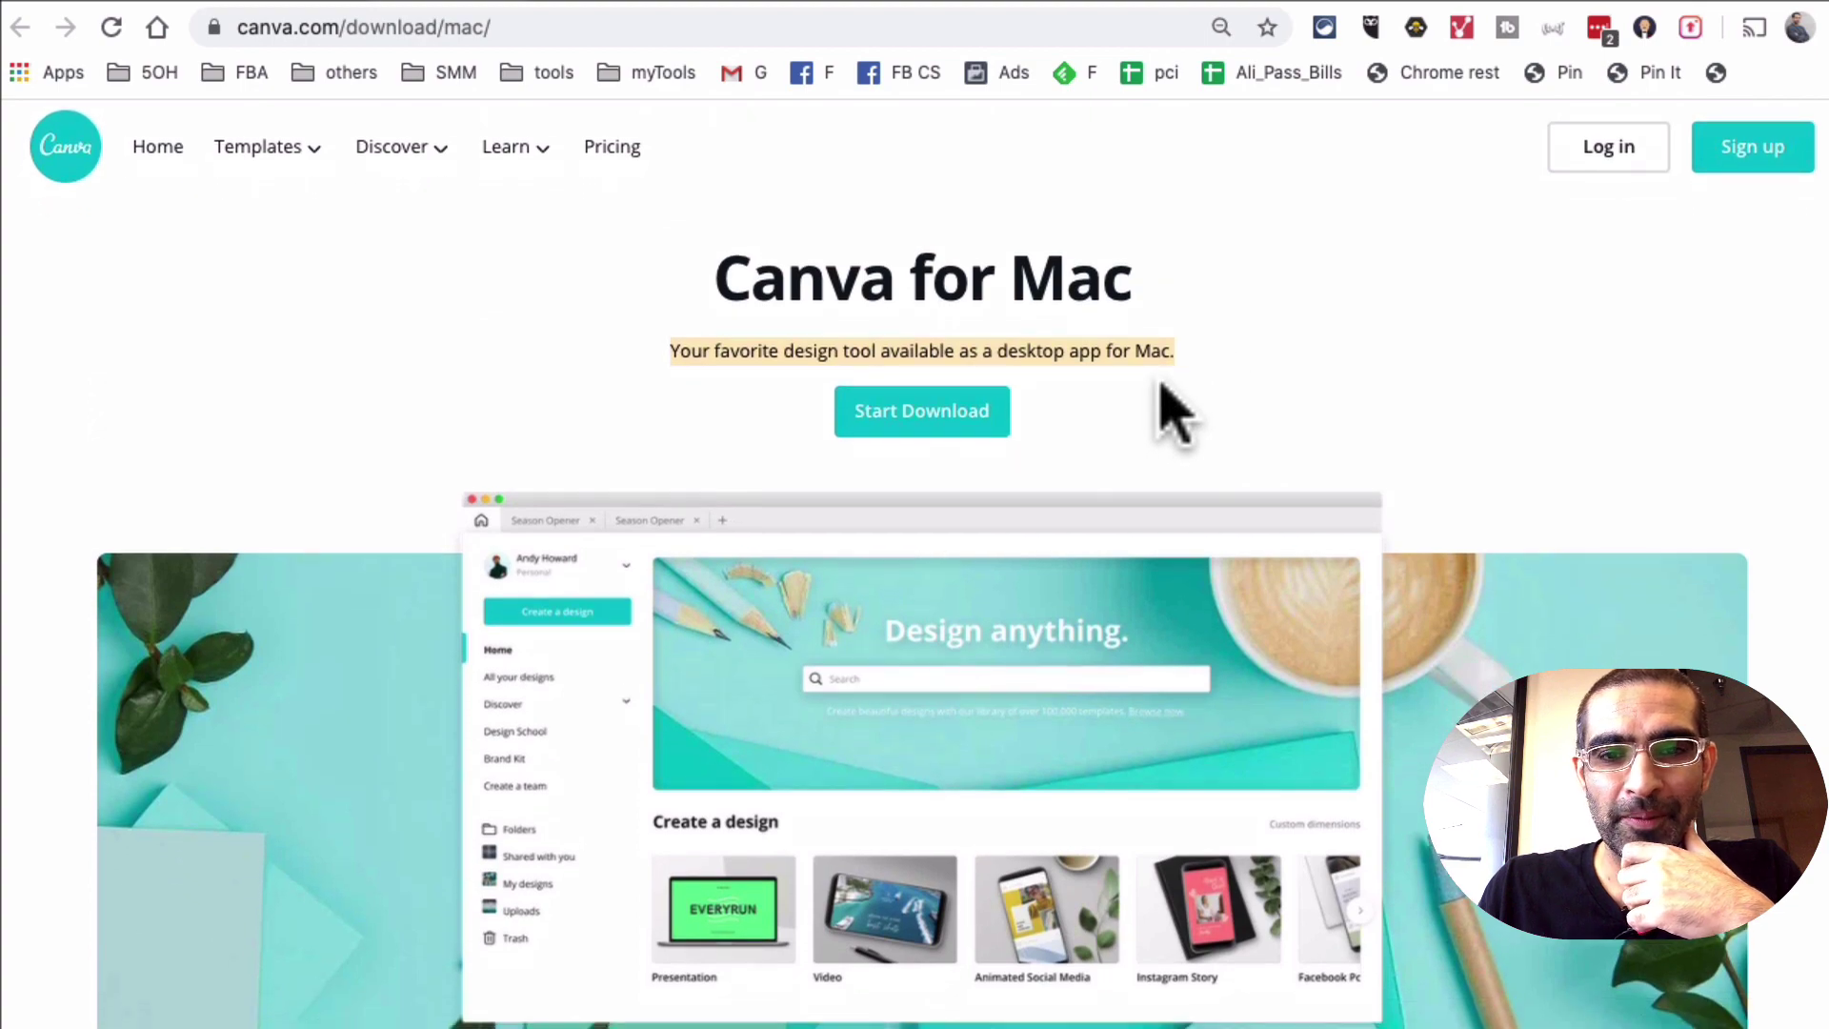
pyautogui.click(1172, 412)
pyautogui.scroll(-3, 1186, 411)
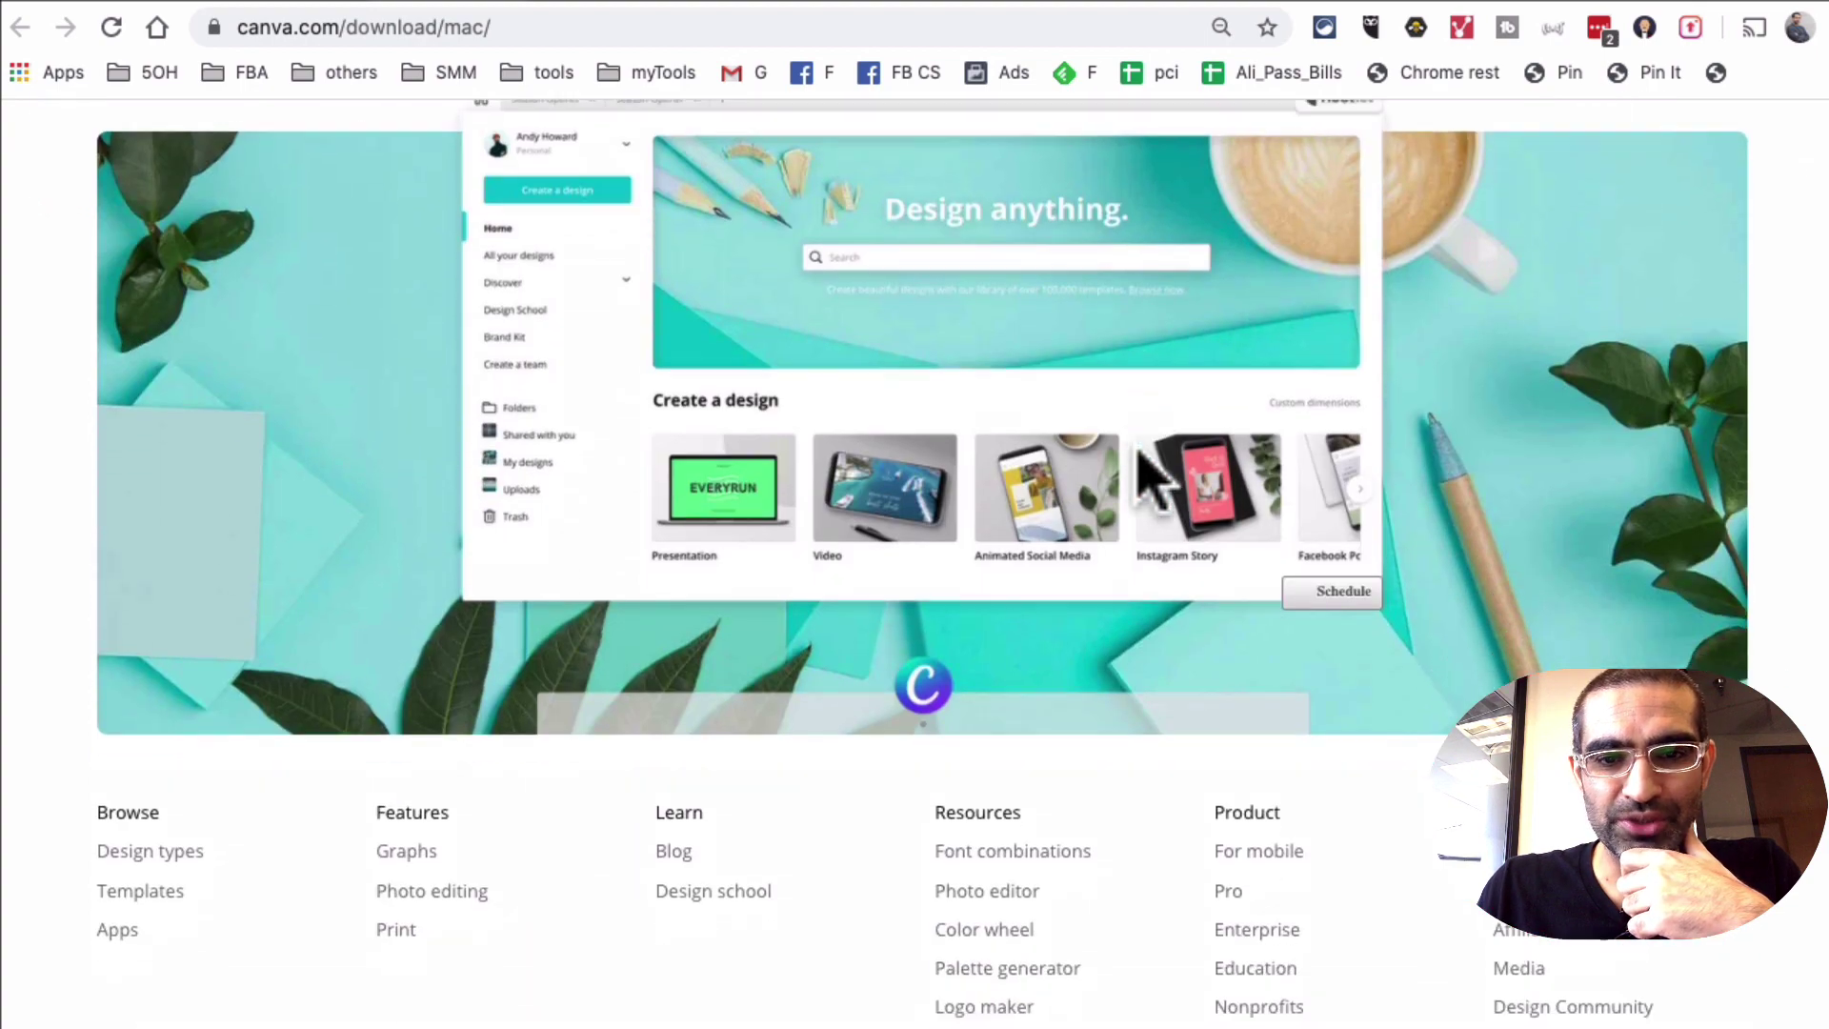
pyautogui.scroll(5, 1150, 478)
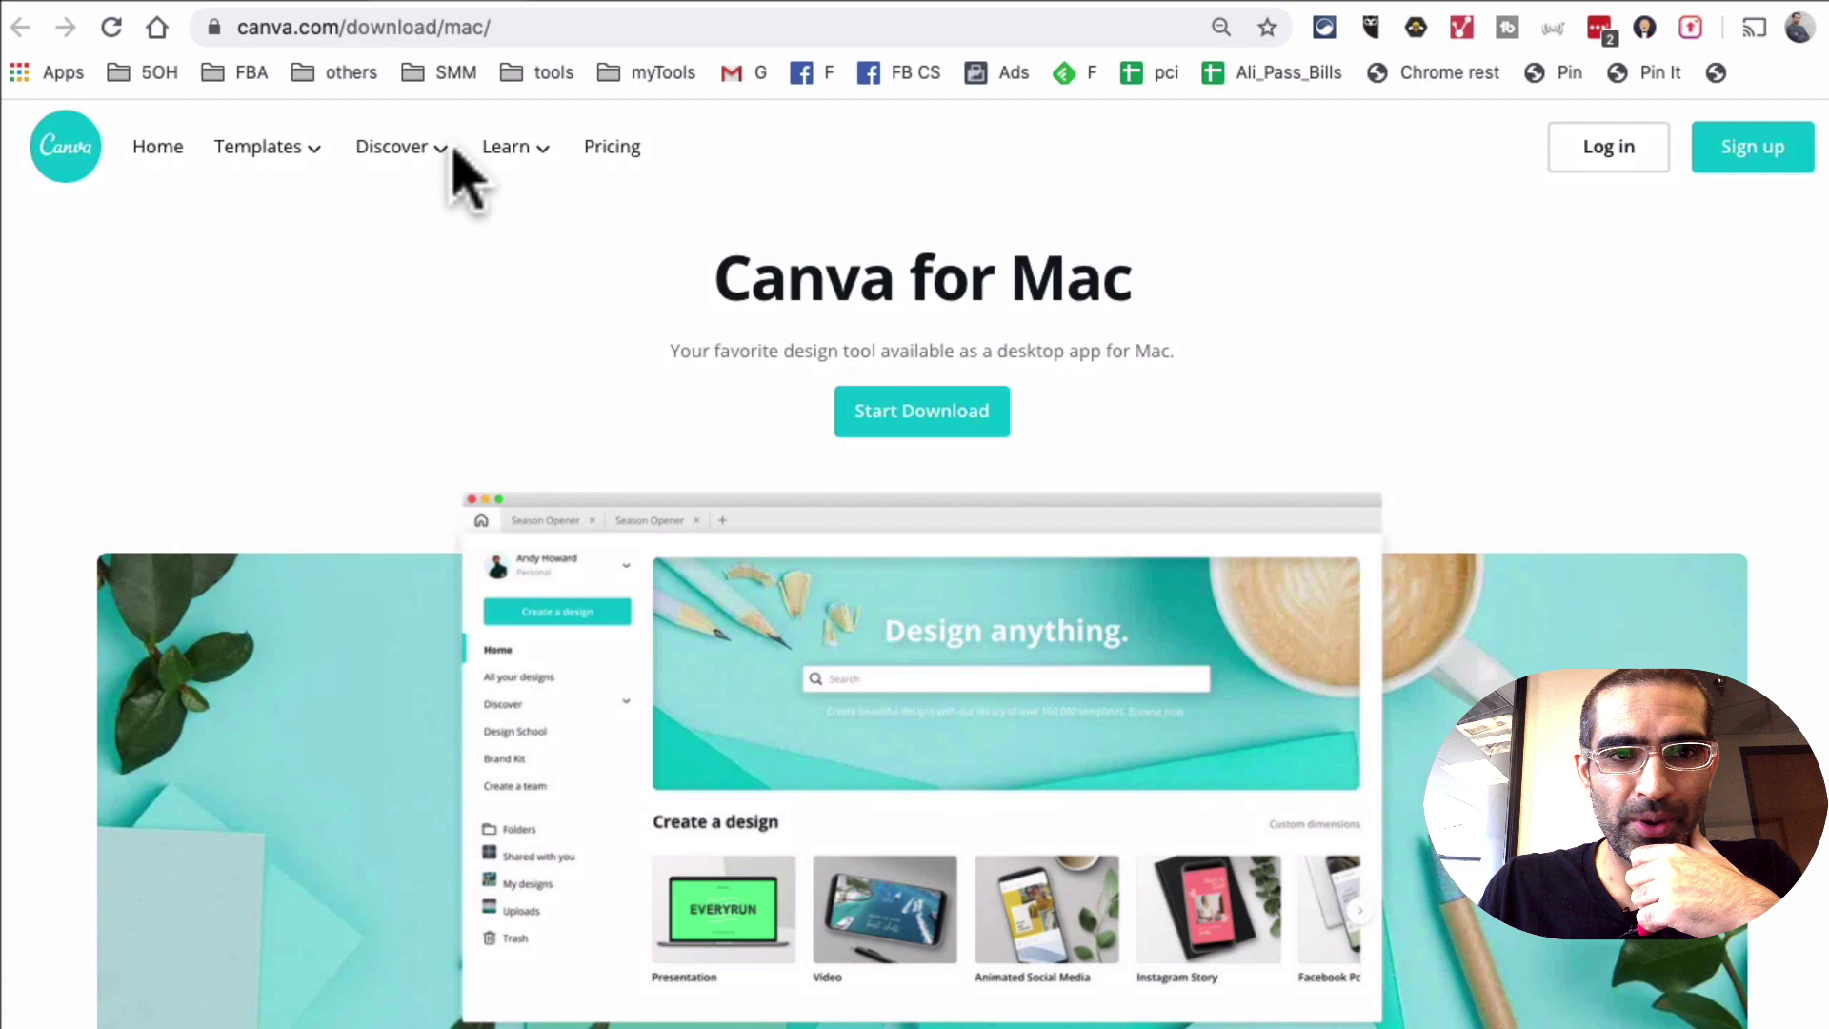
# - View the Canva for Windows download page, then go back to the Mac page
pyautogui.click(464, 26)
pyautogui.click(547, 27)
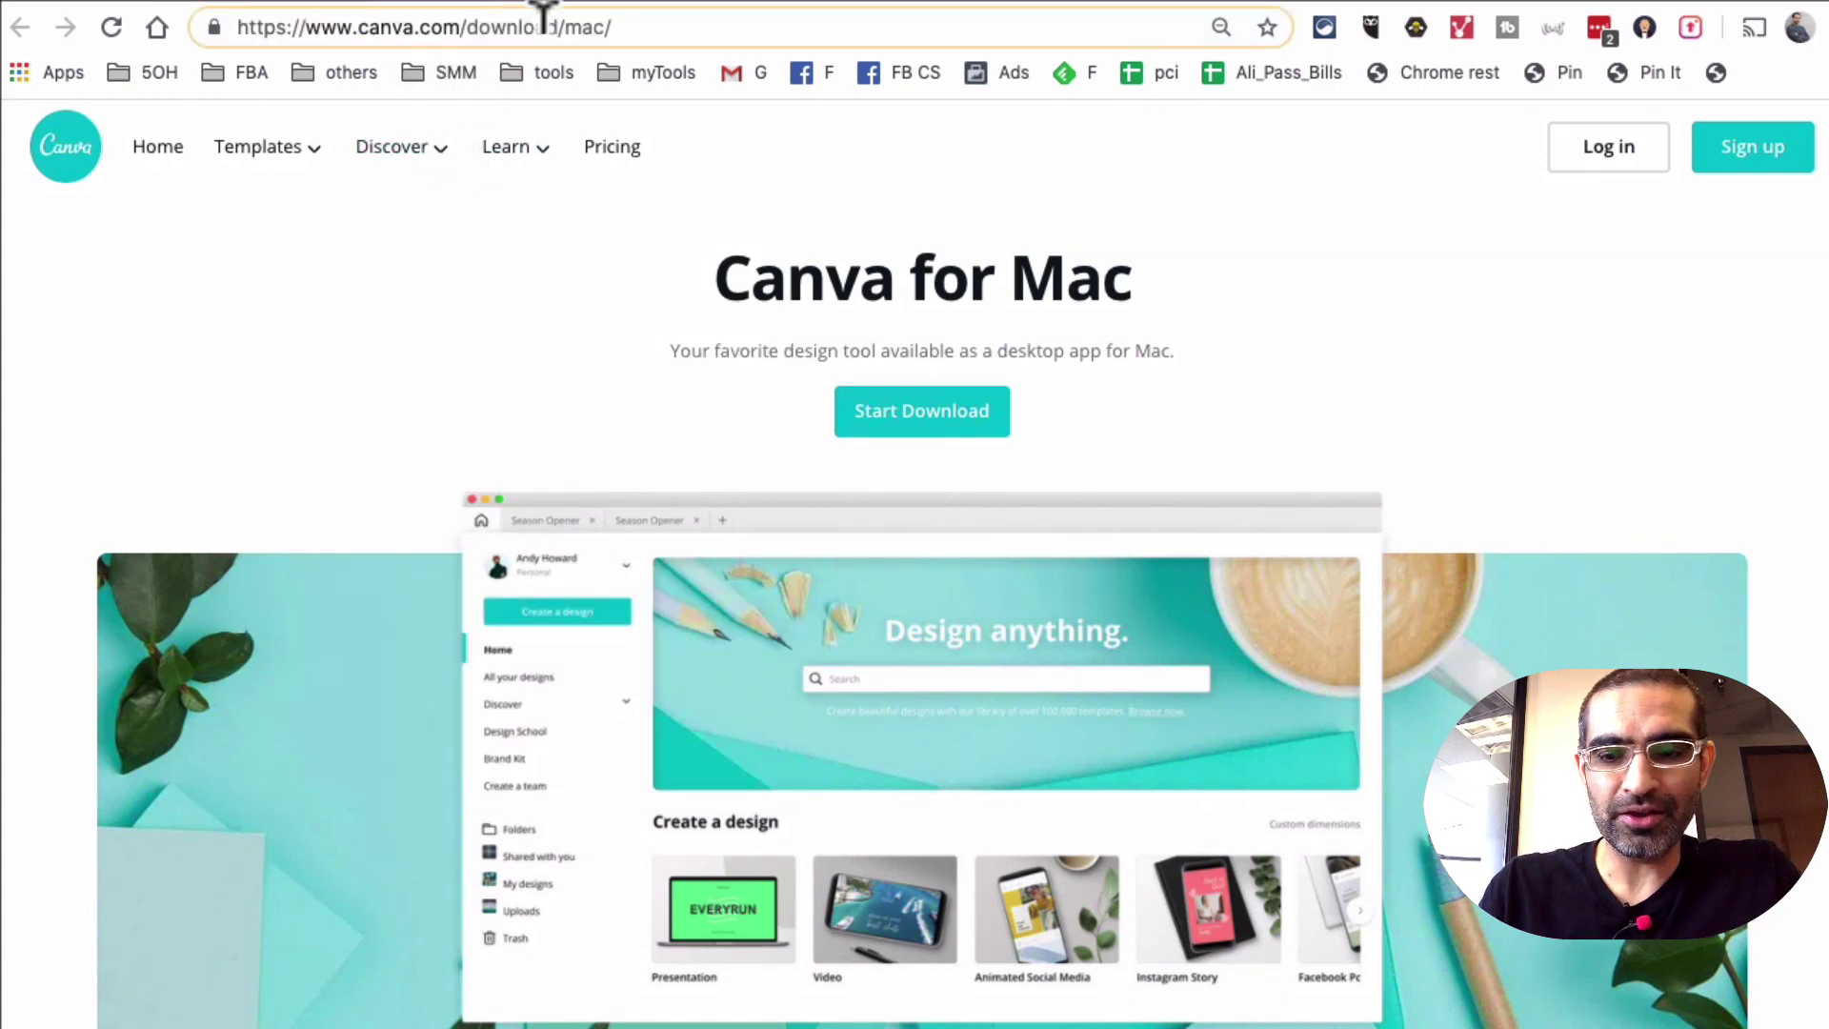
pyautogui.press('BackSpace')
pyautogui.press('BackSpace')
pyautogui.press('BackSpace')
pyautogui.press('BackSpace')
pyautogui.write('wn')
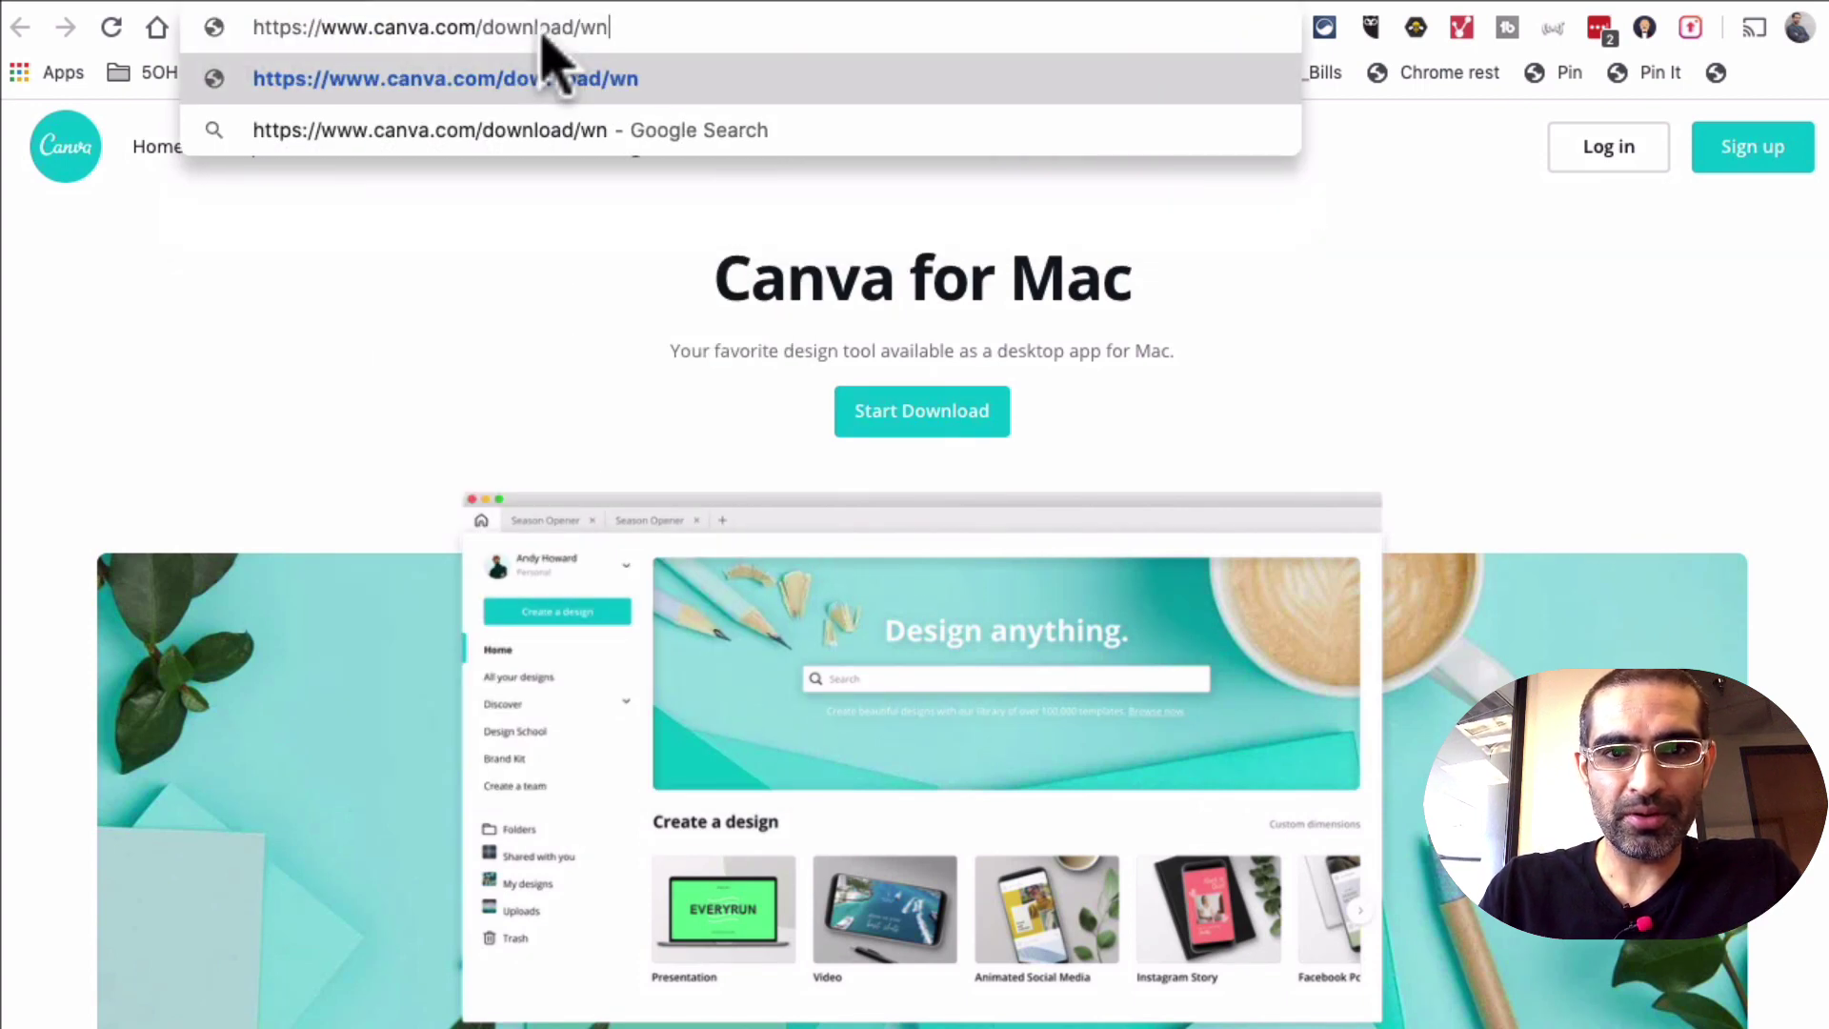
pyautogui.press('BackSpace')
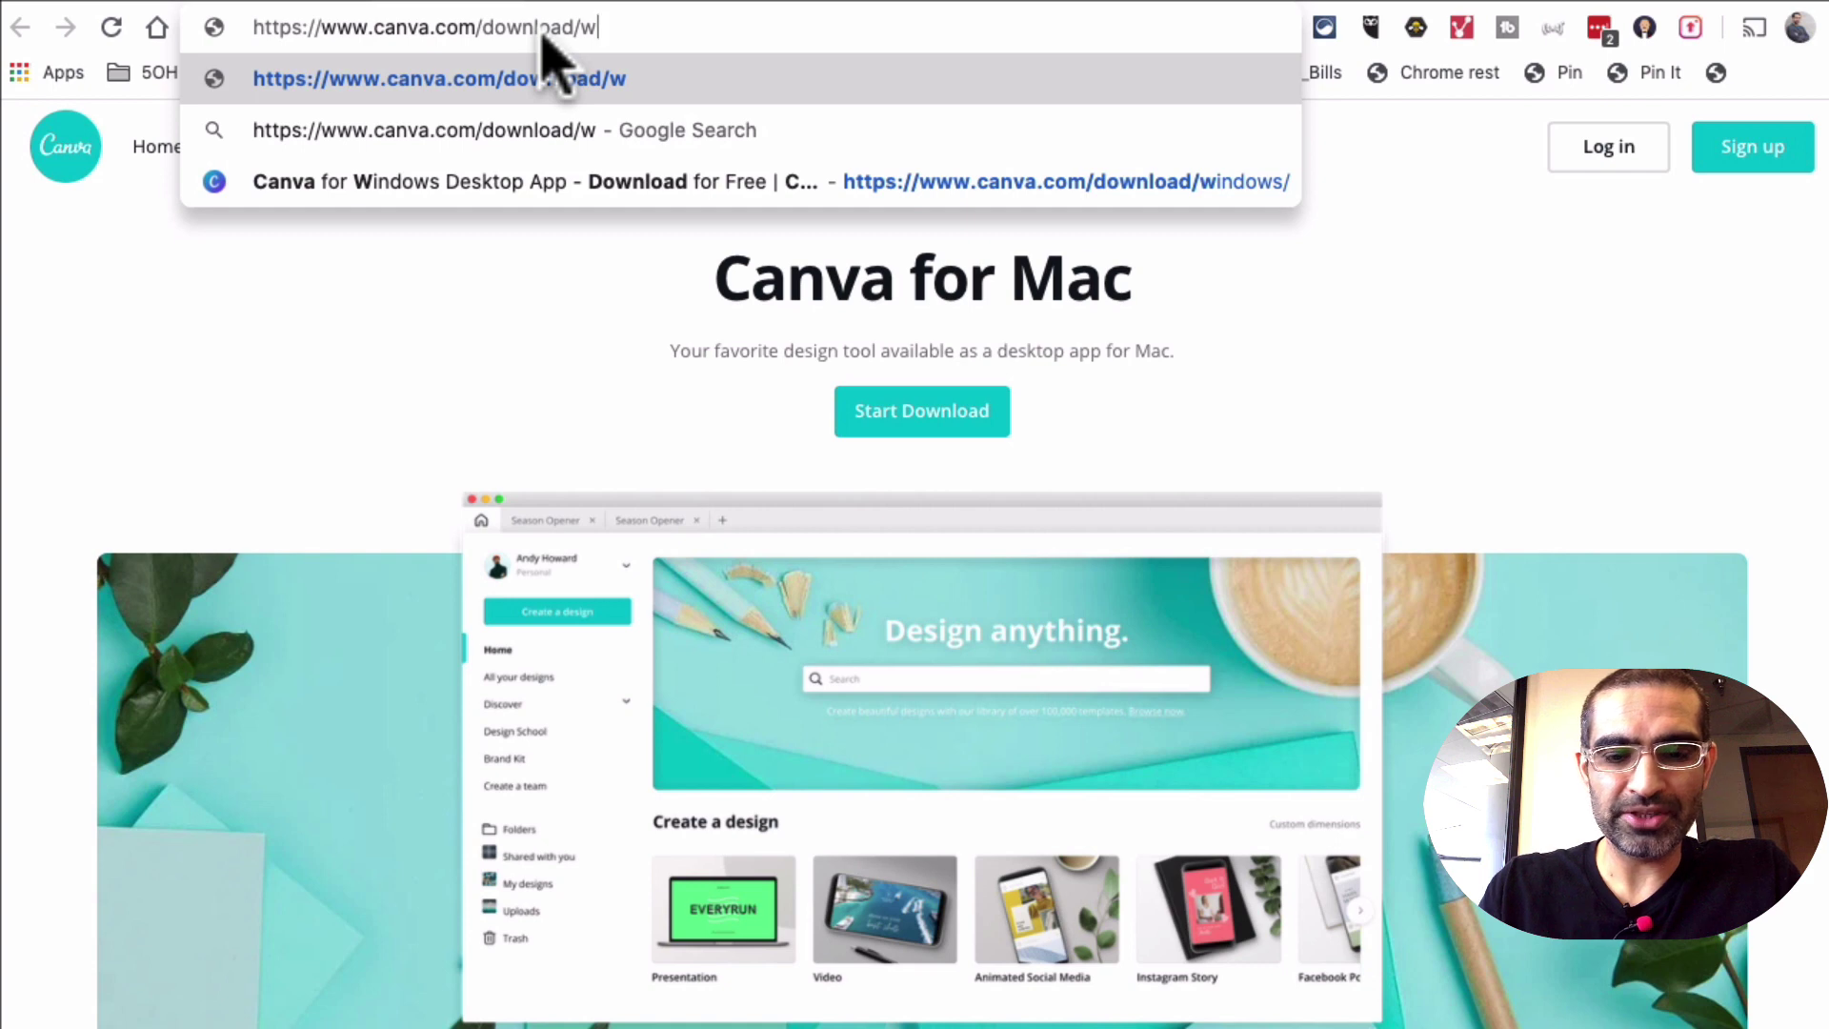
pyautogui.write('in')
pyautogui.press('Down')
pyautogui.press('Down')
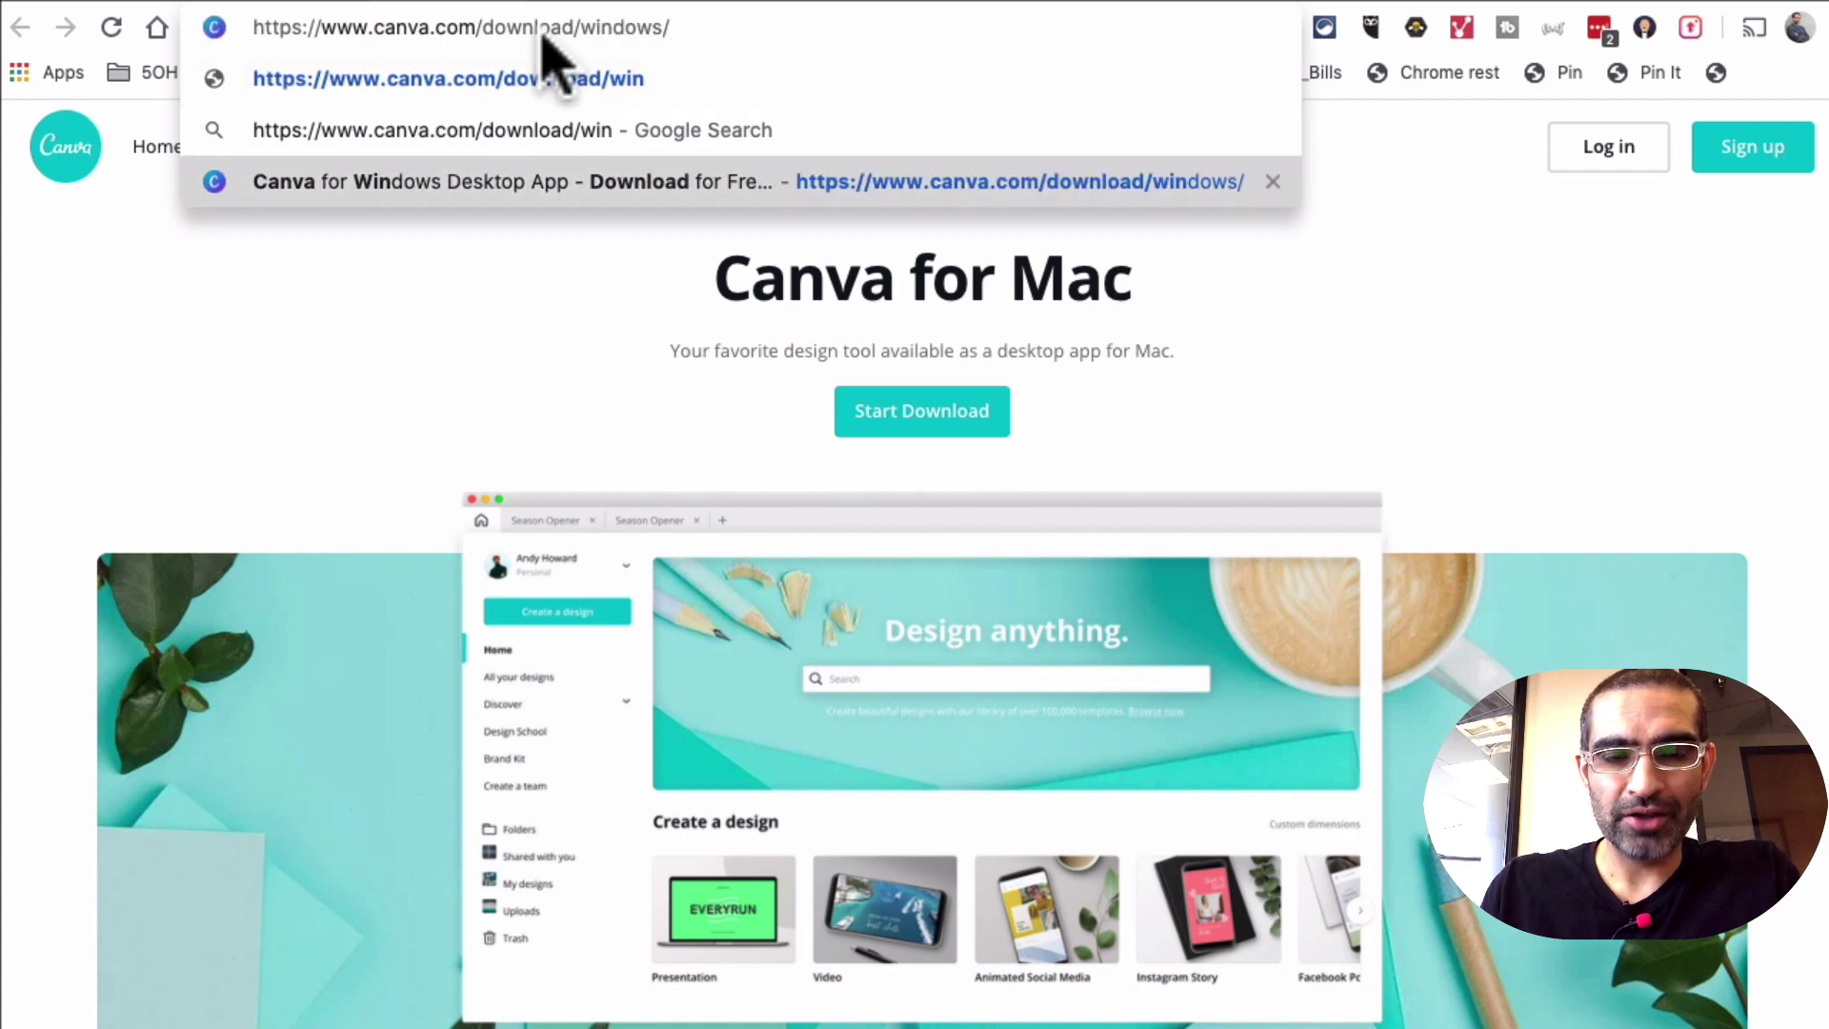
pyautogui.press('Return')
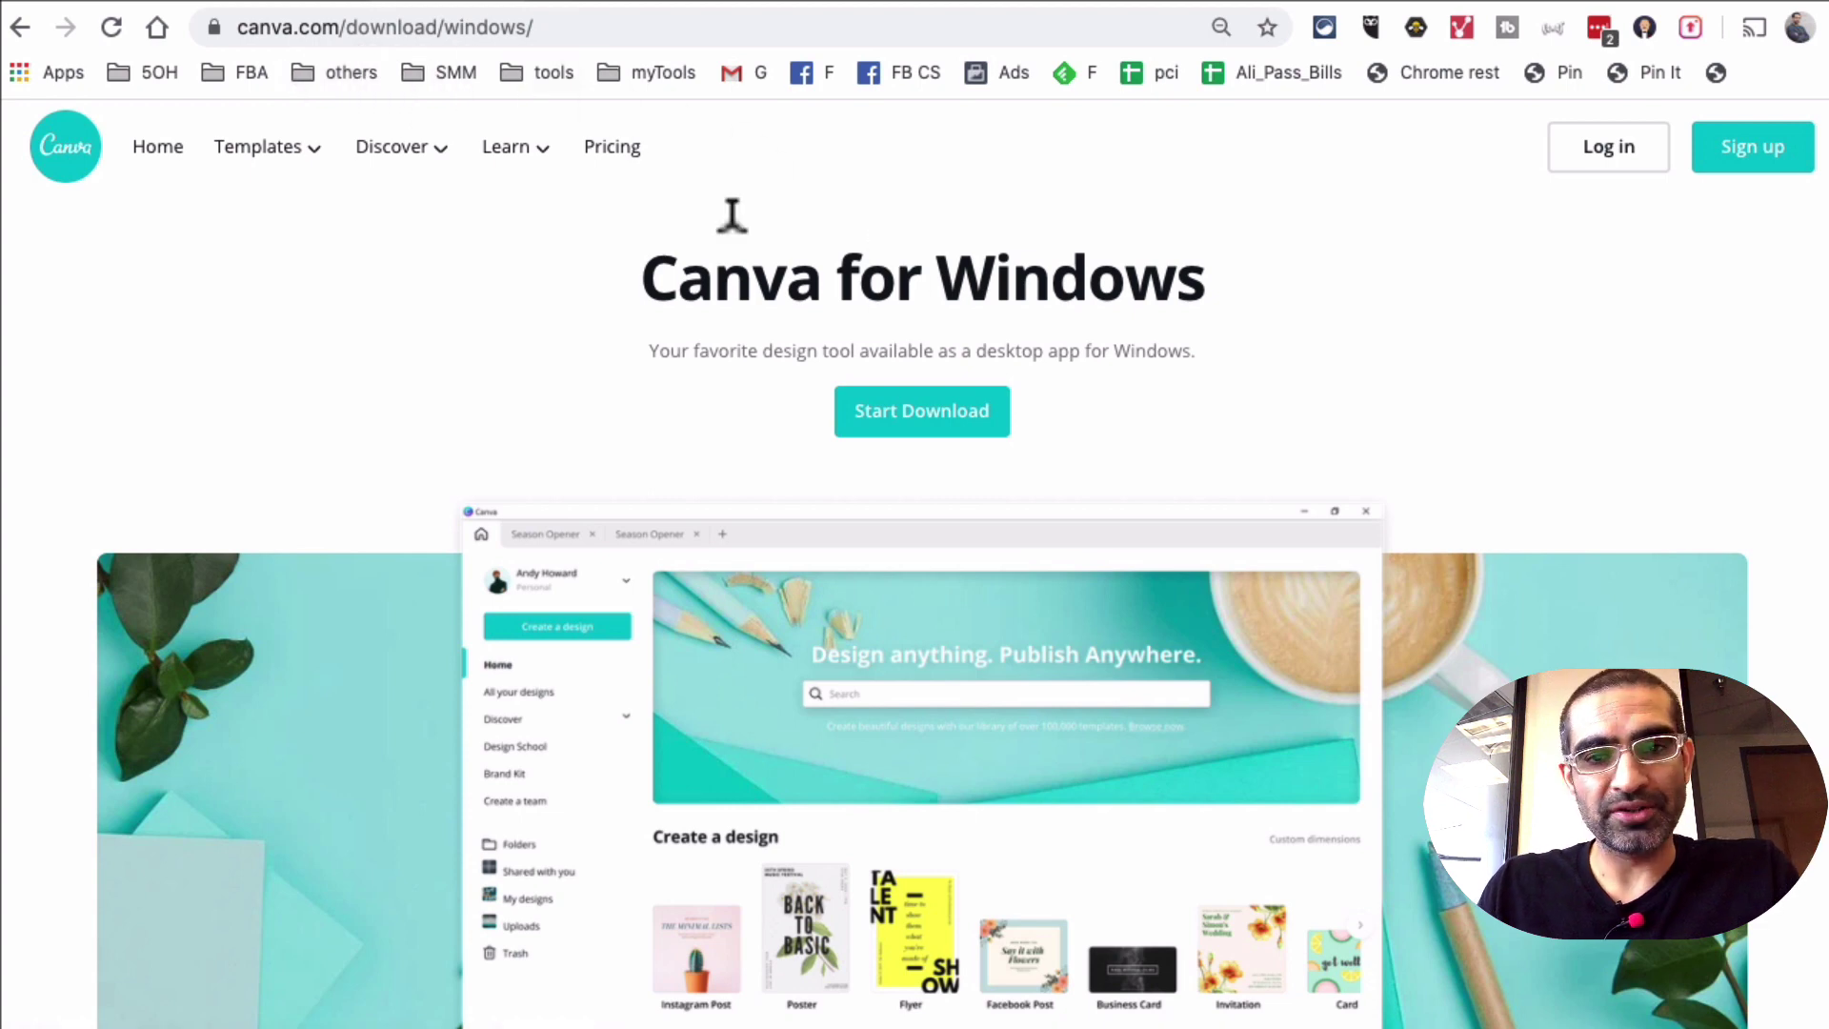
pyautogui.click(20, 26)
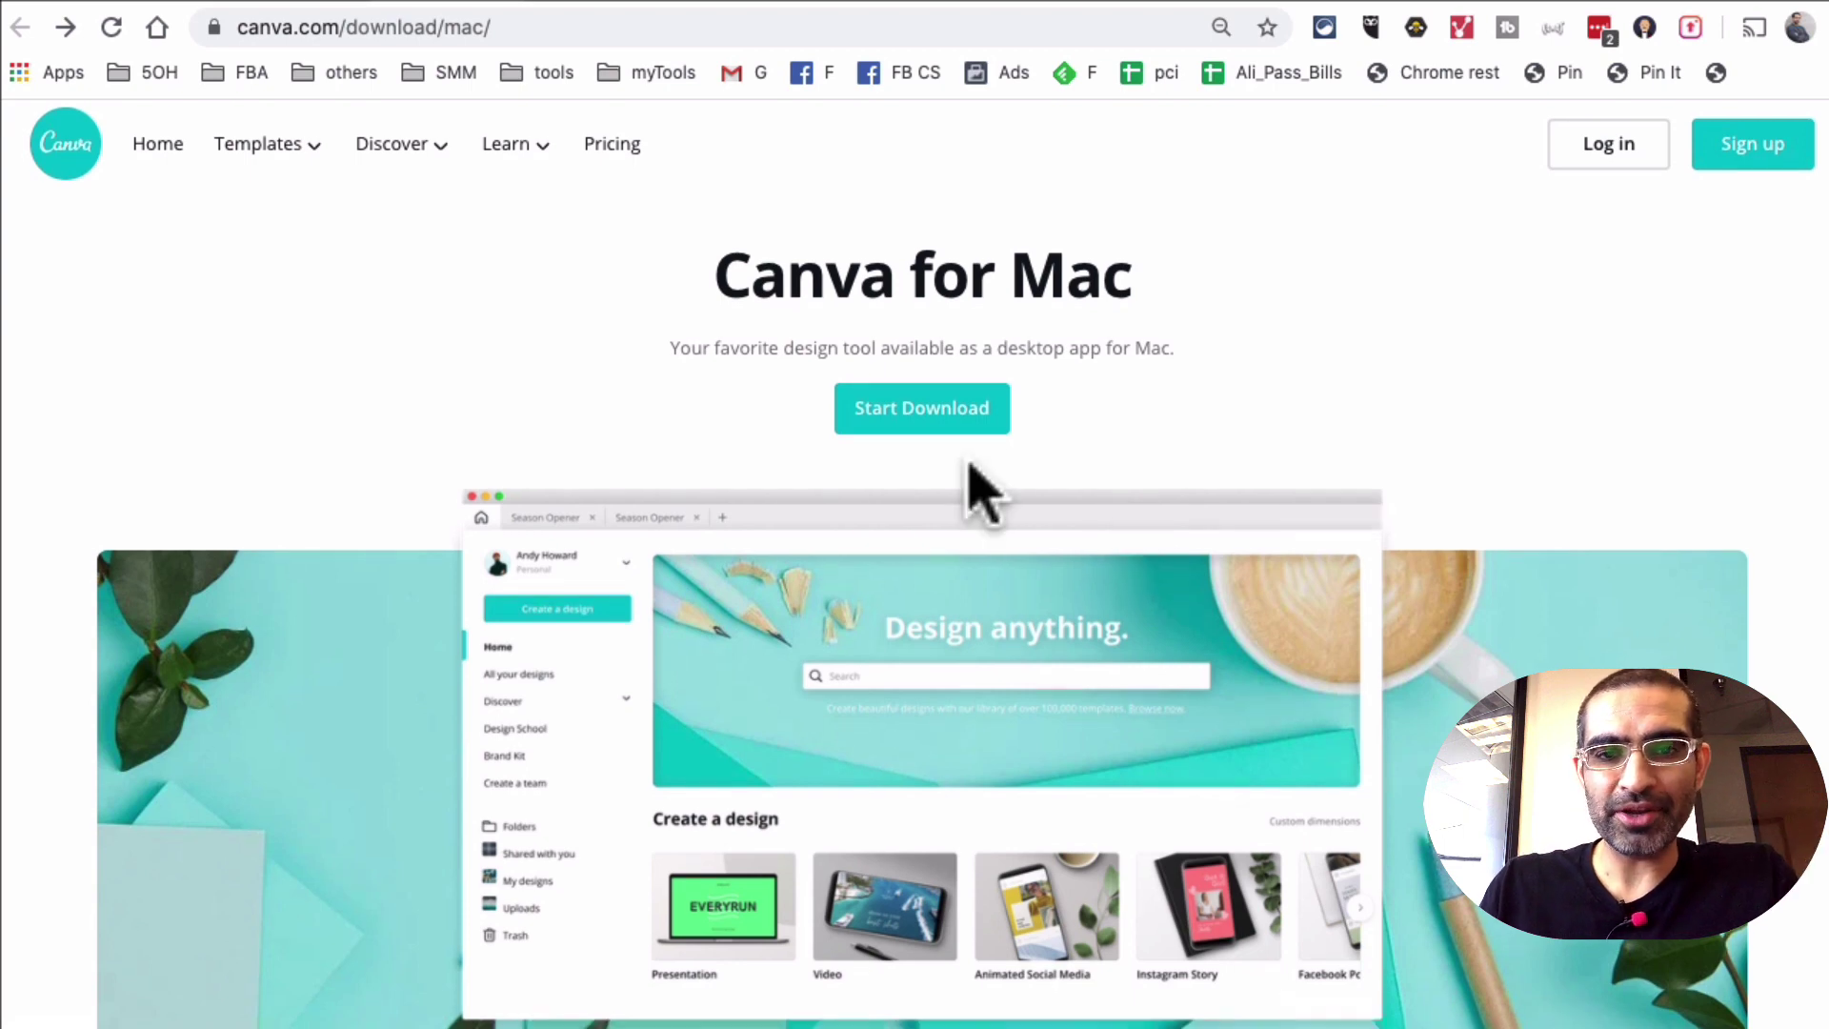
pyautogui.scroll(-4, 1094, 448)
pyautogui.scroll(-2, 1093, 448)
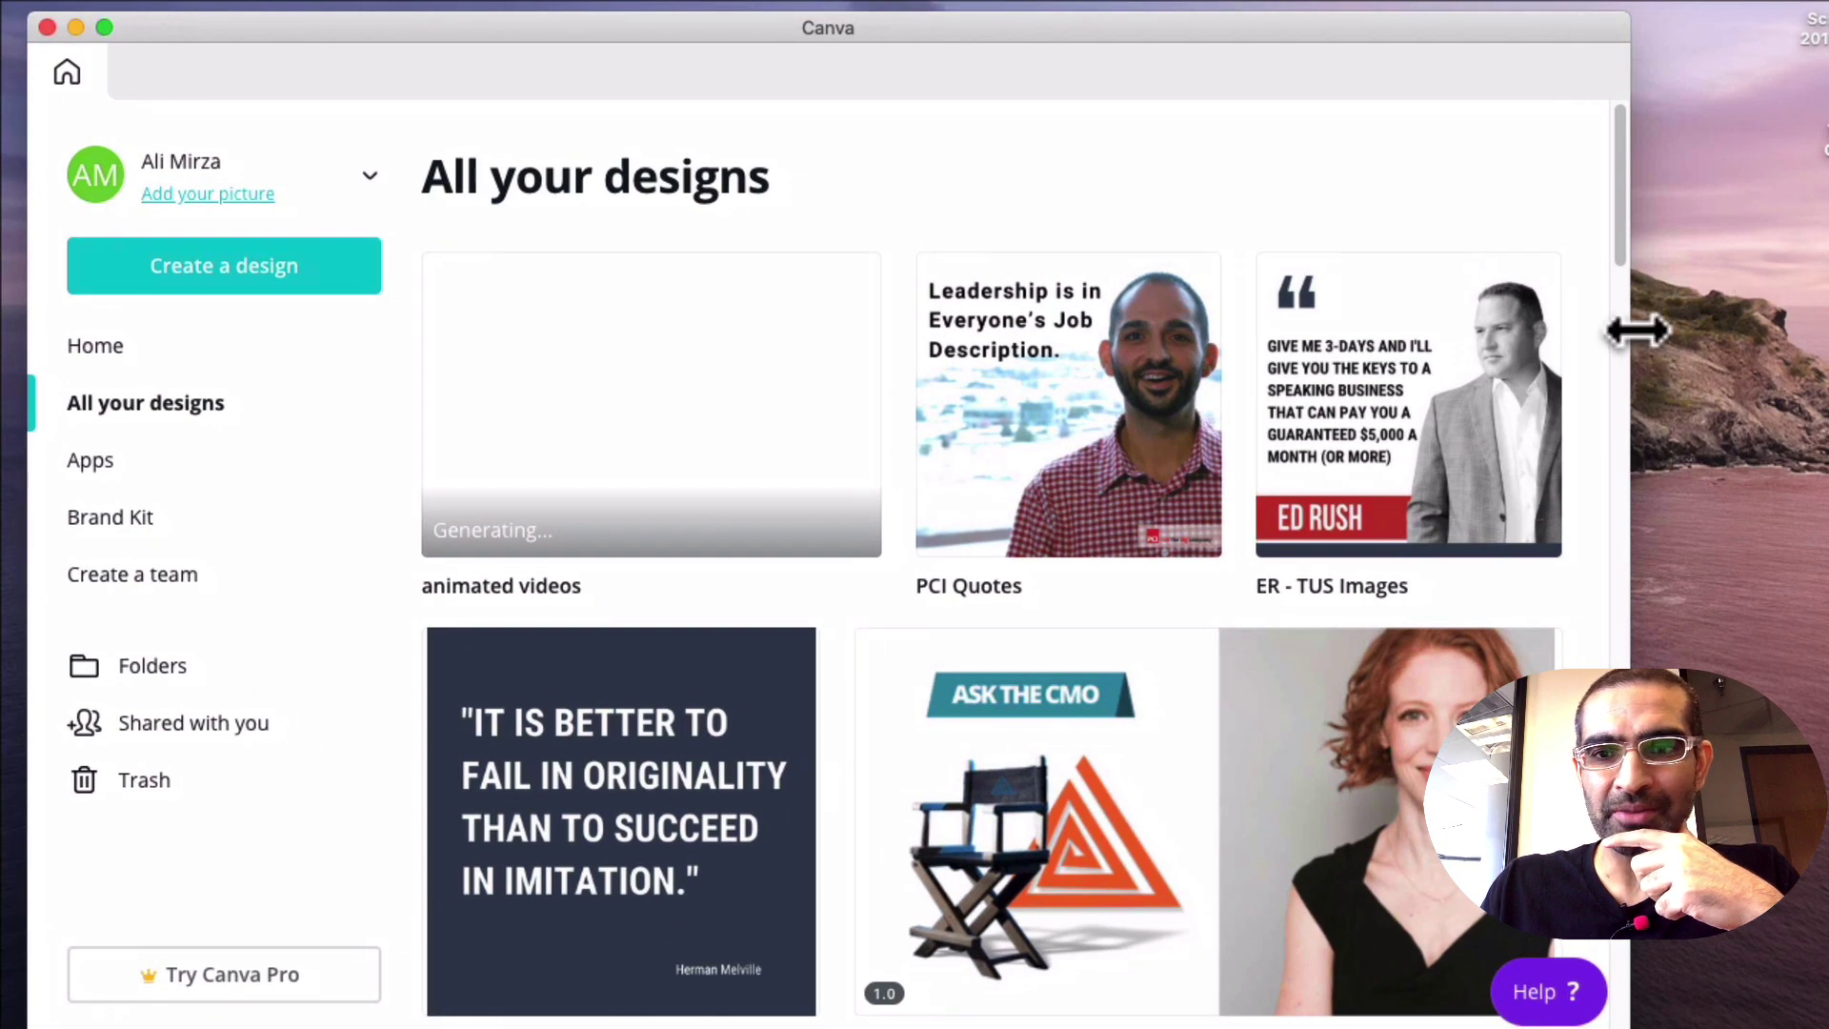
# - Widen the Canva app window to the right screen edge
pyautogui.moveTo(1629, 331); pyautogui.dragTo(1822, 340)
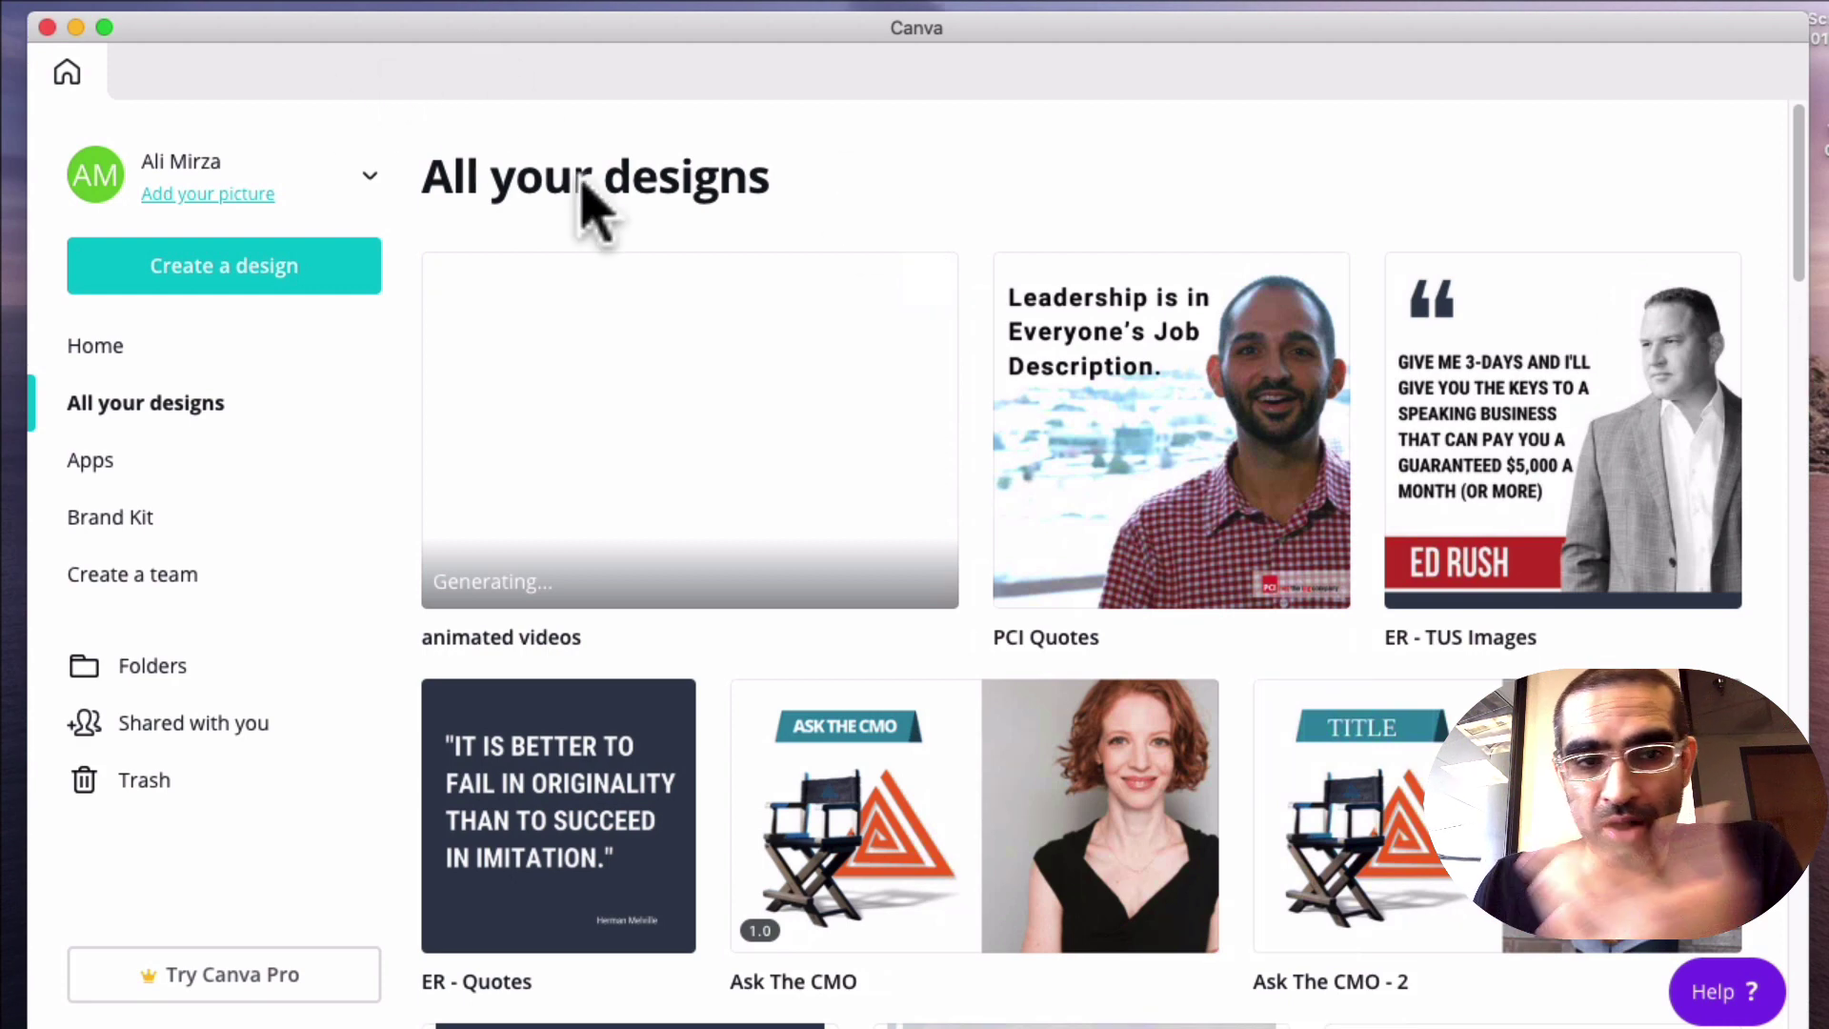
pyautogui.click(215, 371)
pyautogui.scroll(-4, 1001, 492)
pyautogui.scroll(-1, 1000, 492)
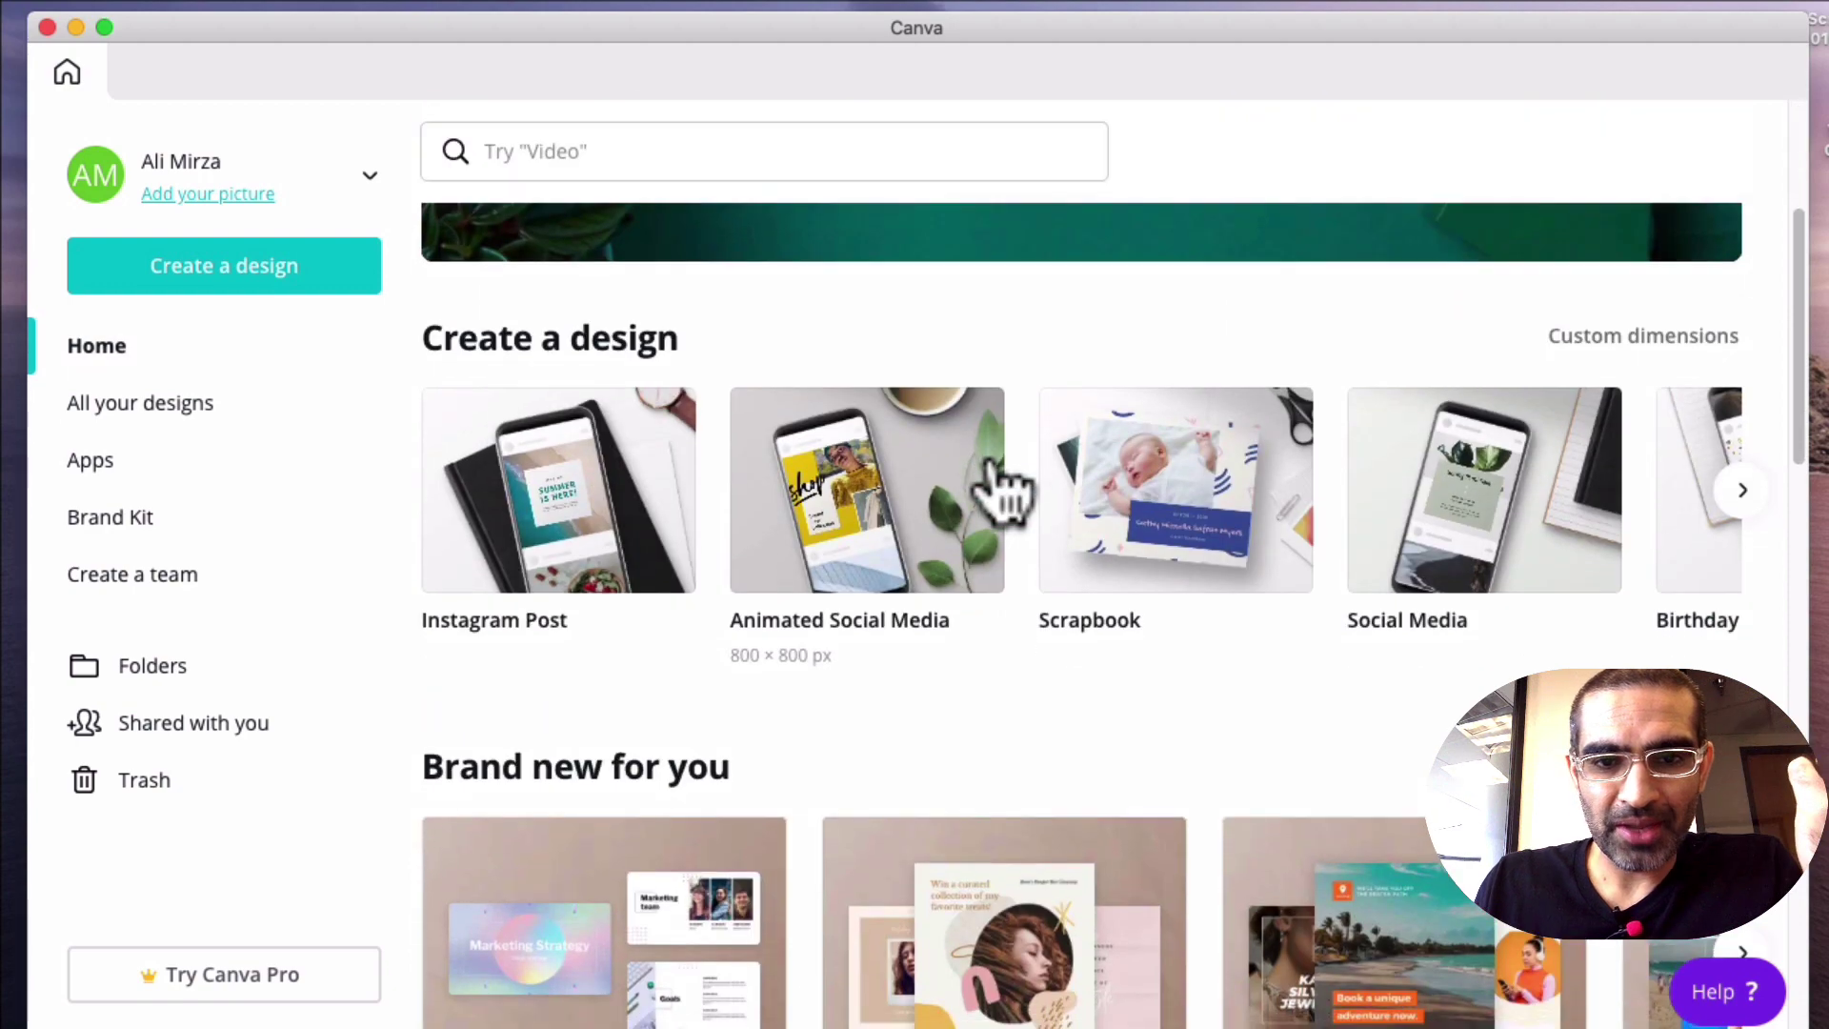
pyautogui.scroll(5, 1000, 494)
pyautogui.click(991, 431)
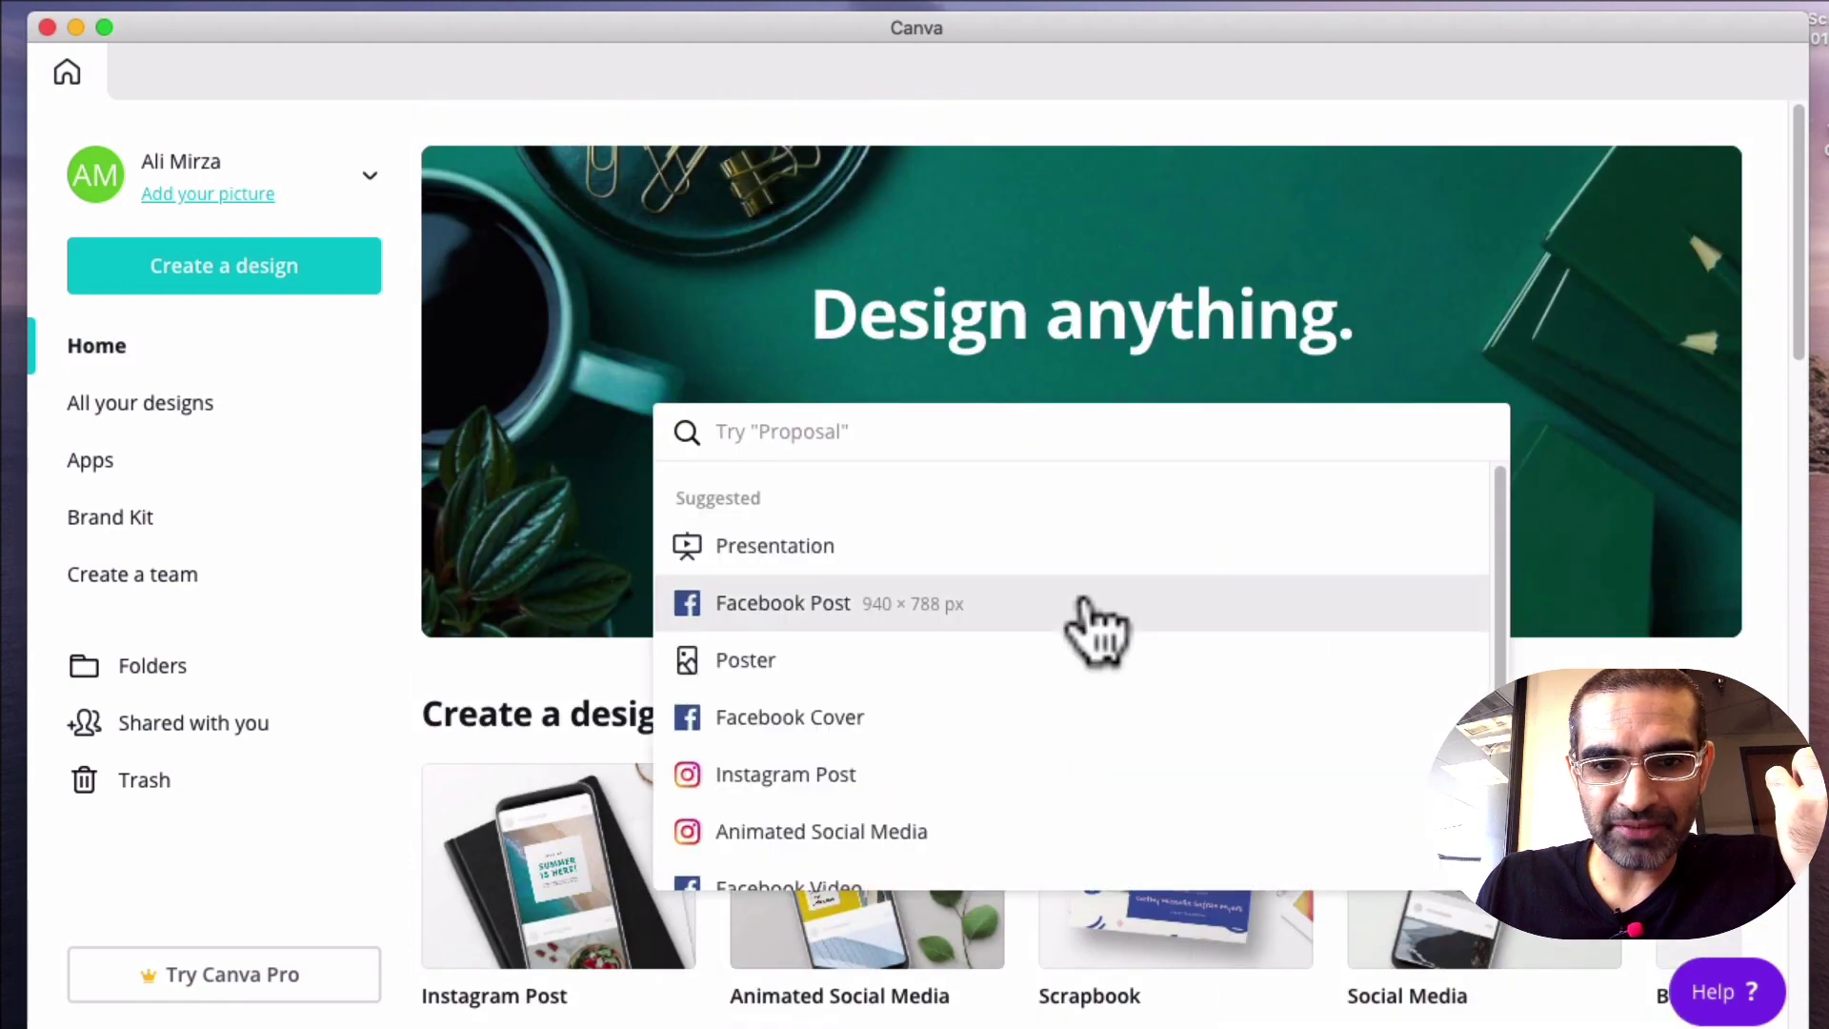
pyautogui.scroll(-3, 1115, 629)
pyautogui.scroll(-1, 1144, 671)
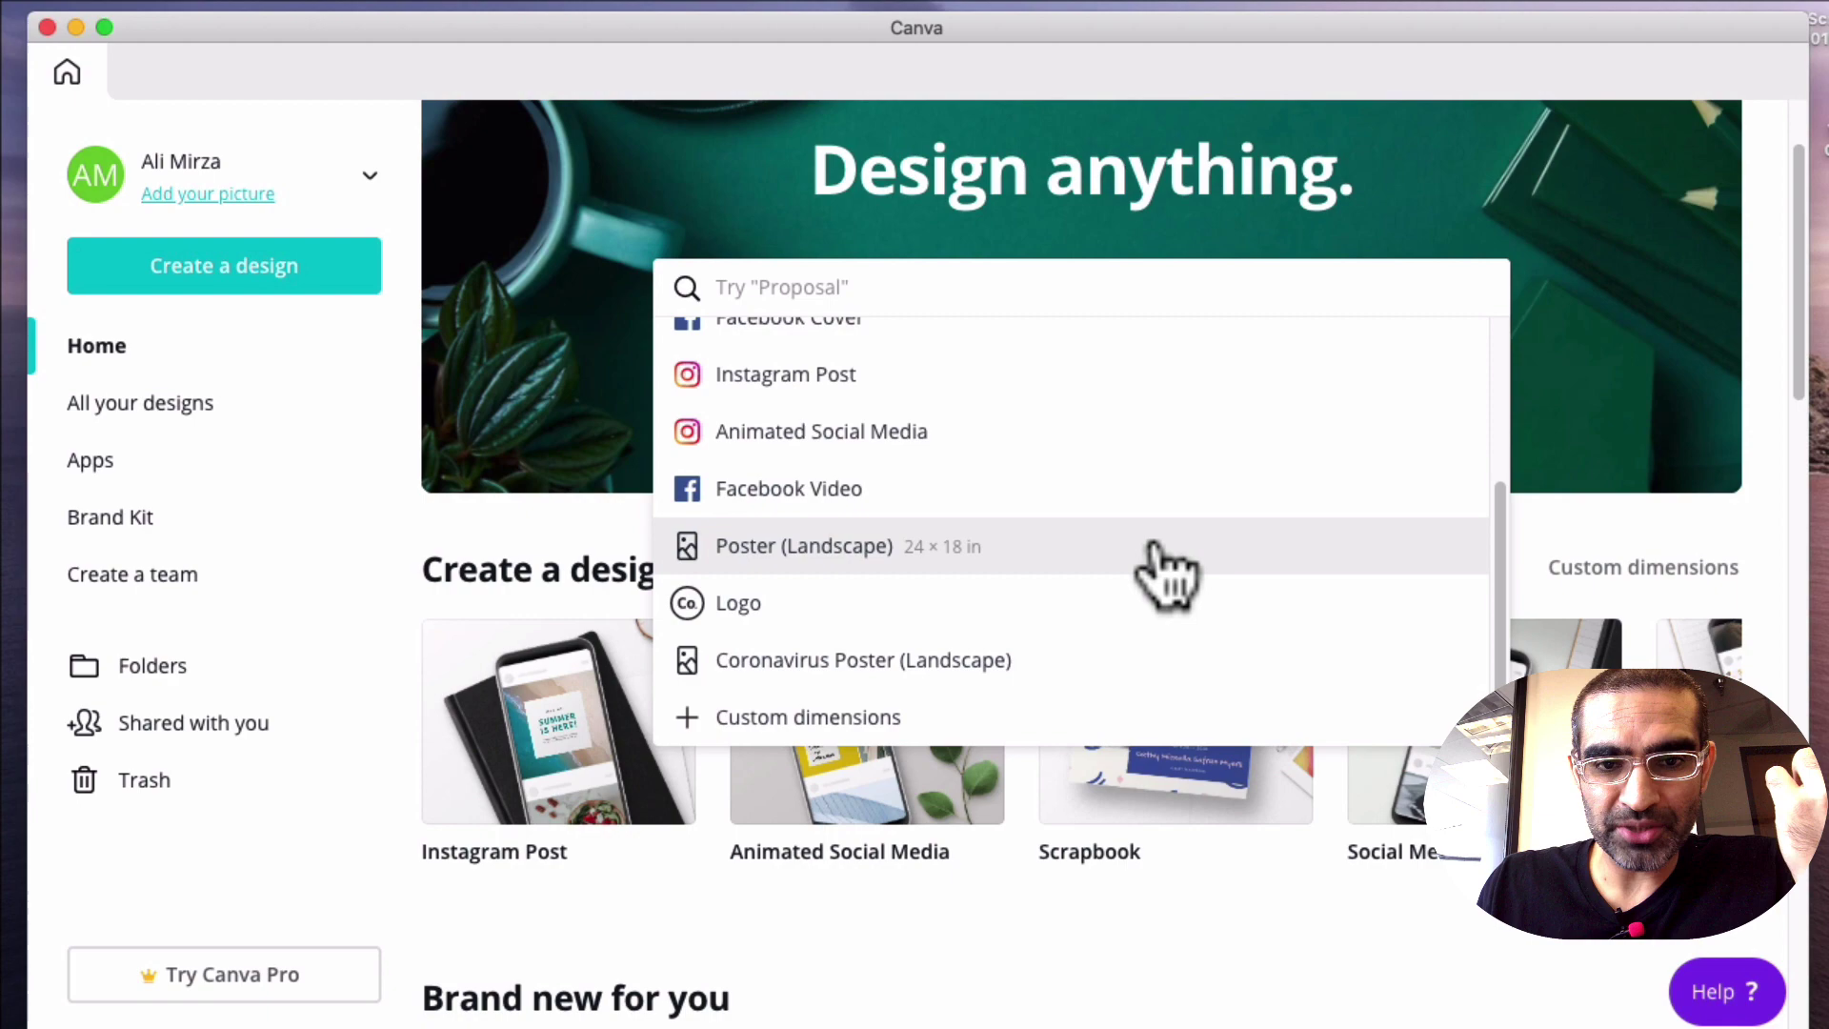
pyautogui.scroll(-3, 1157, 558)
pyautogui.click(1558, 415)
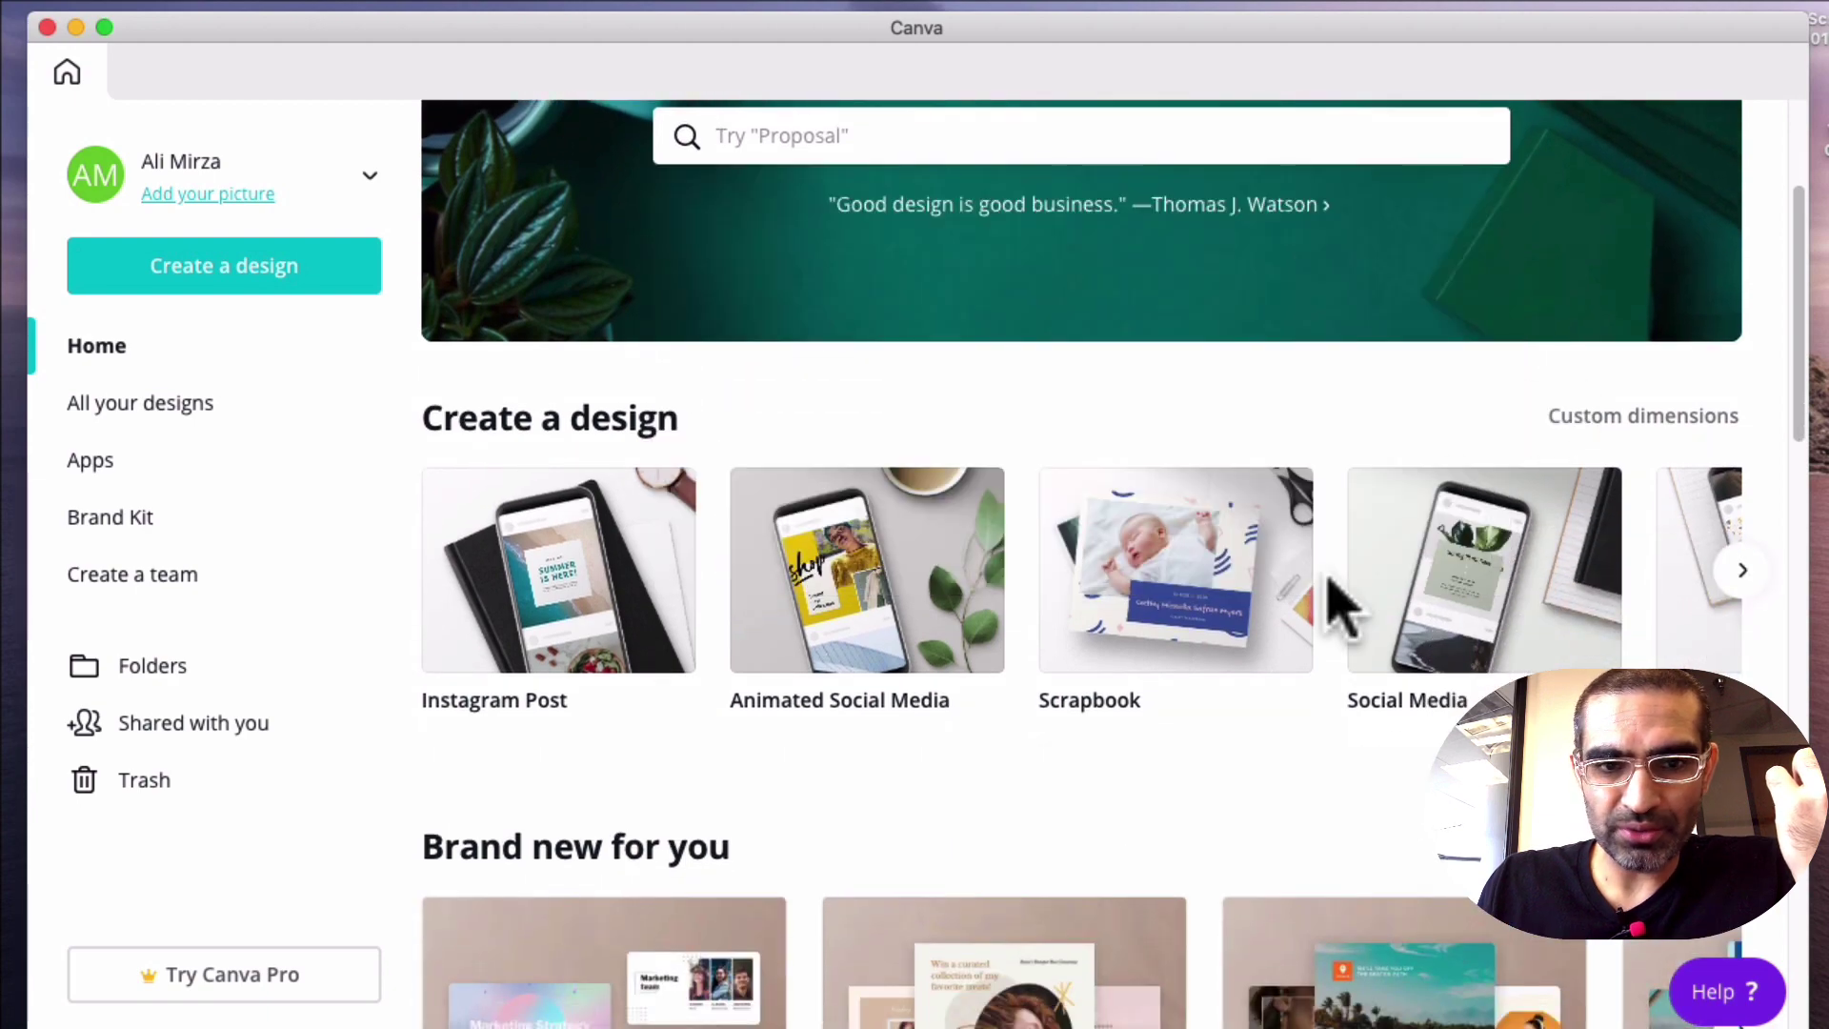
pyautogui.scroll(-2, 1329, 600)
pyautogui.scroll(-3, 862, 597)
pyautogui.scroll(-2, 861, 596)
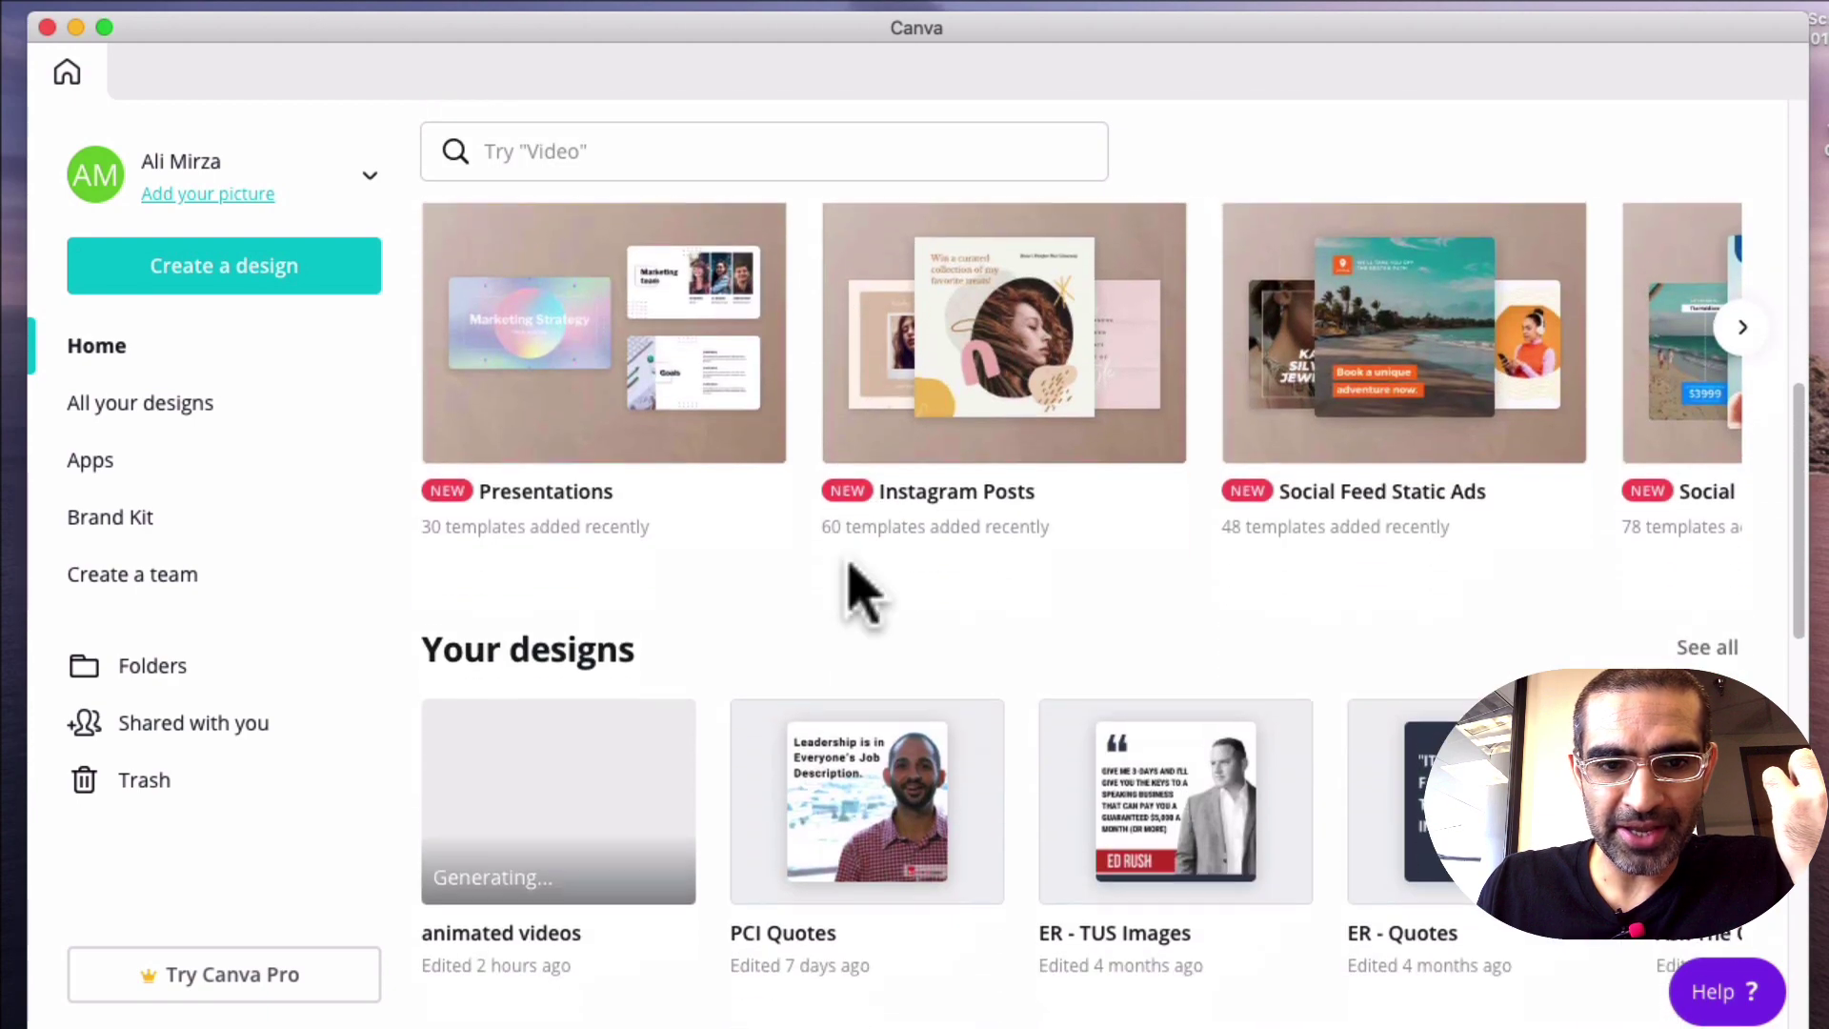
pyautogui.scroll(-2, 861, 596)
pyautogui.scroll(-2, 862, 597)
pyautogui.scroll(-4, 1001, 572)
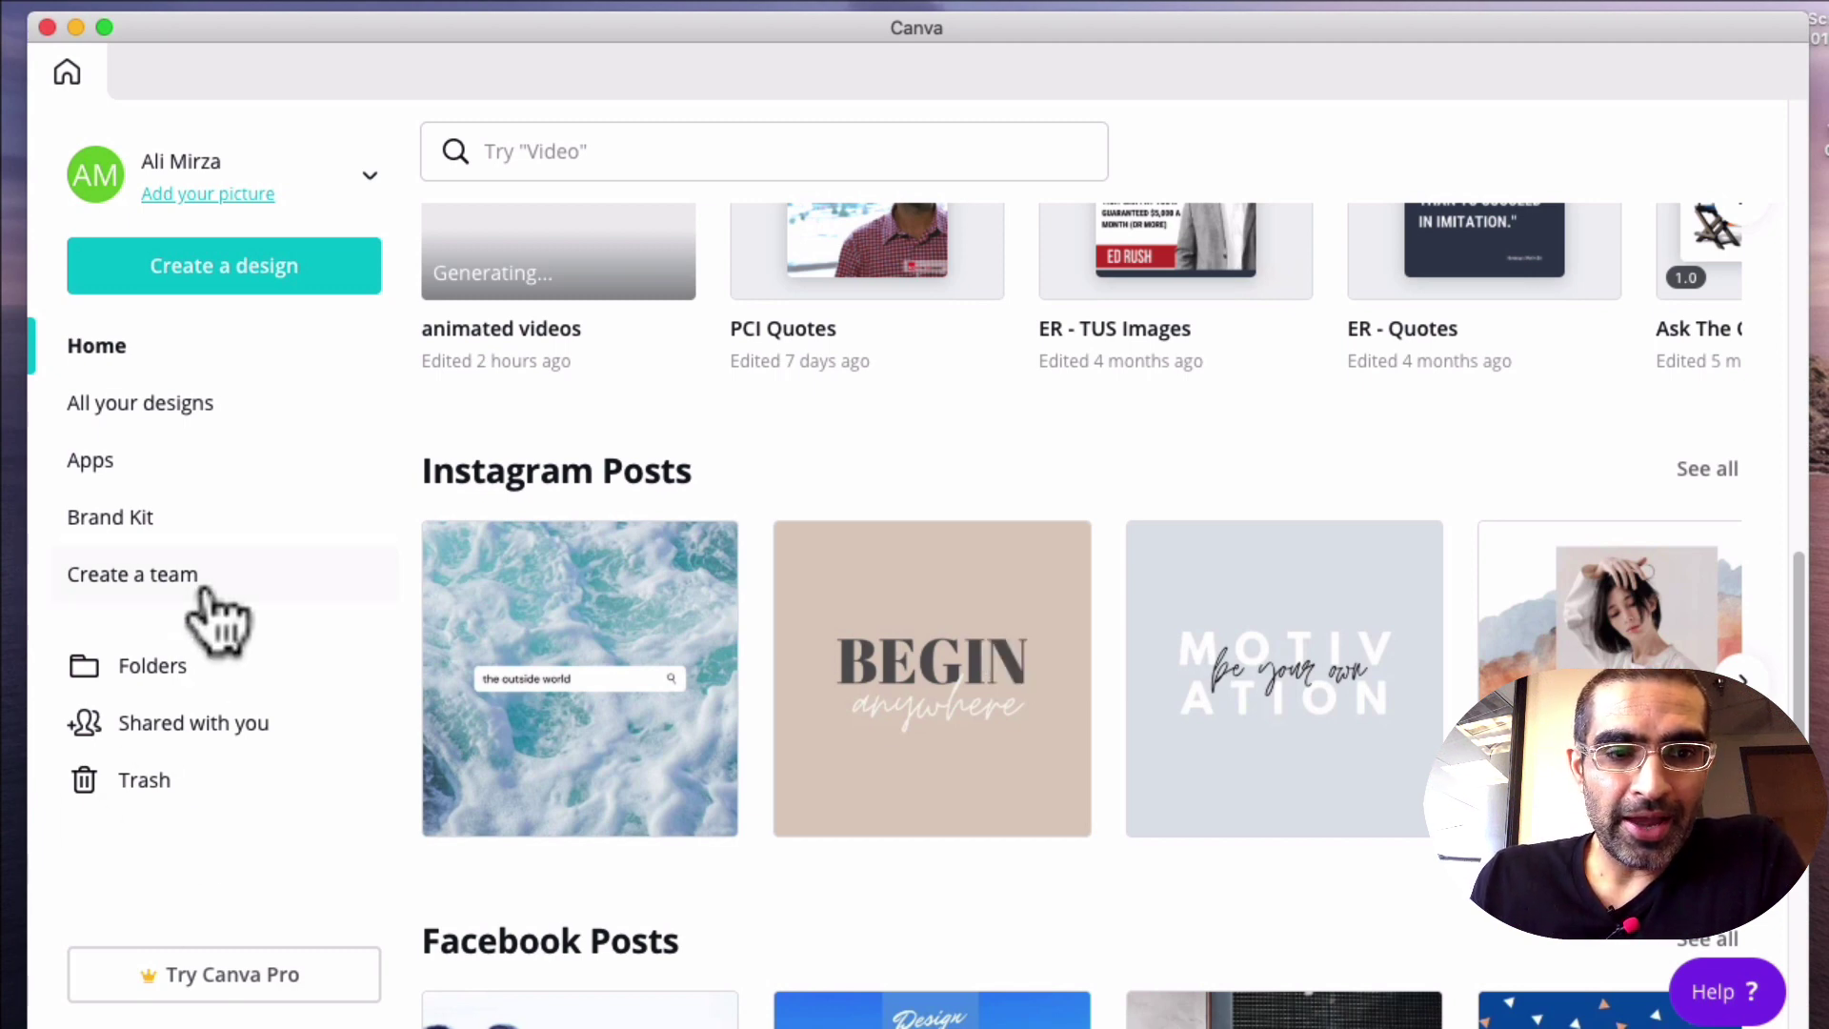
# - Open the PCI Quotes design from All your designs, then return to the design list
pyautogui.click(158, 404)
pyautogui.scroll(-3, 1230, 472)
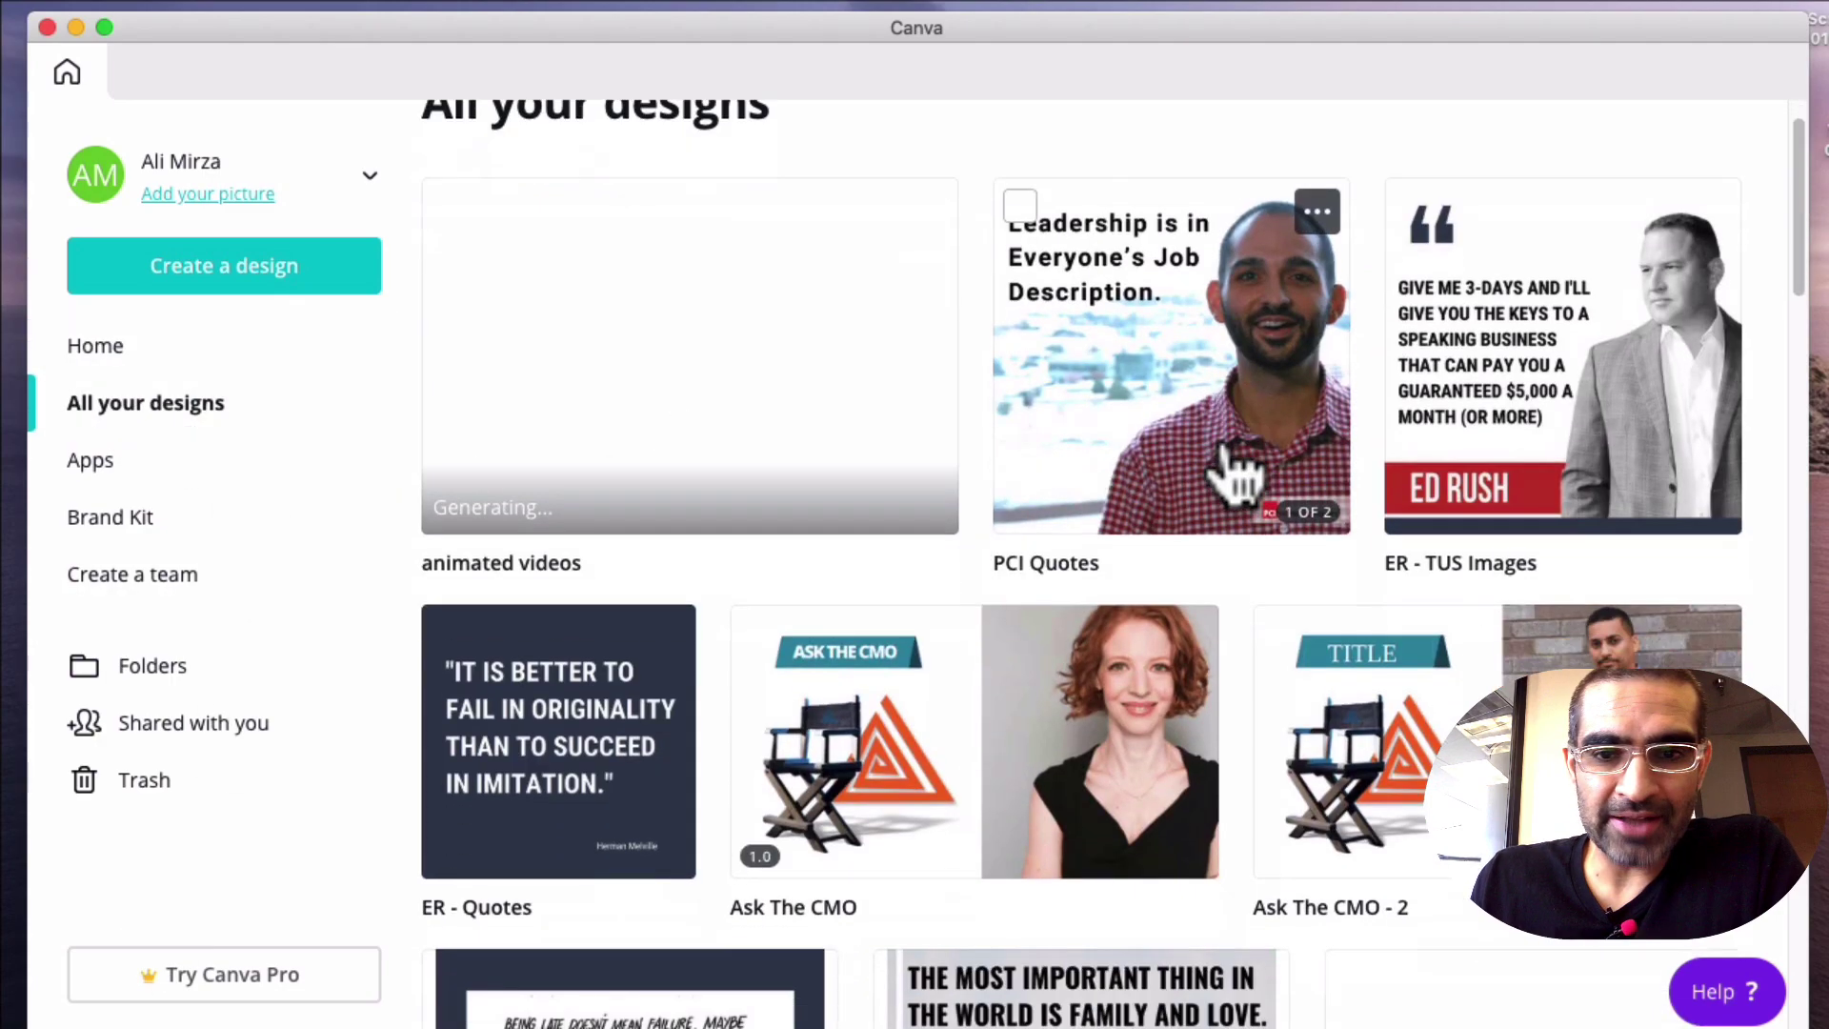
pyautogui.scroll(-5, 1230, 473)
pyautogui.scroll(-4, 1229, 471)
pyautogui.scroll(-4, 1237, 472)
pyautogui.scroll(-5, 1236, 471)
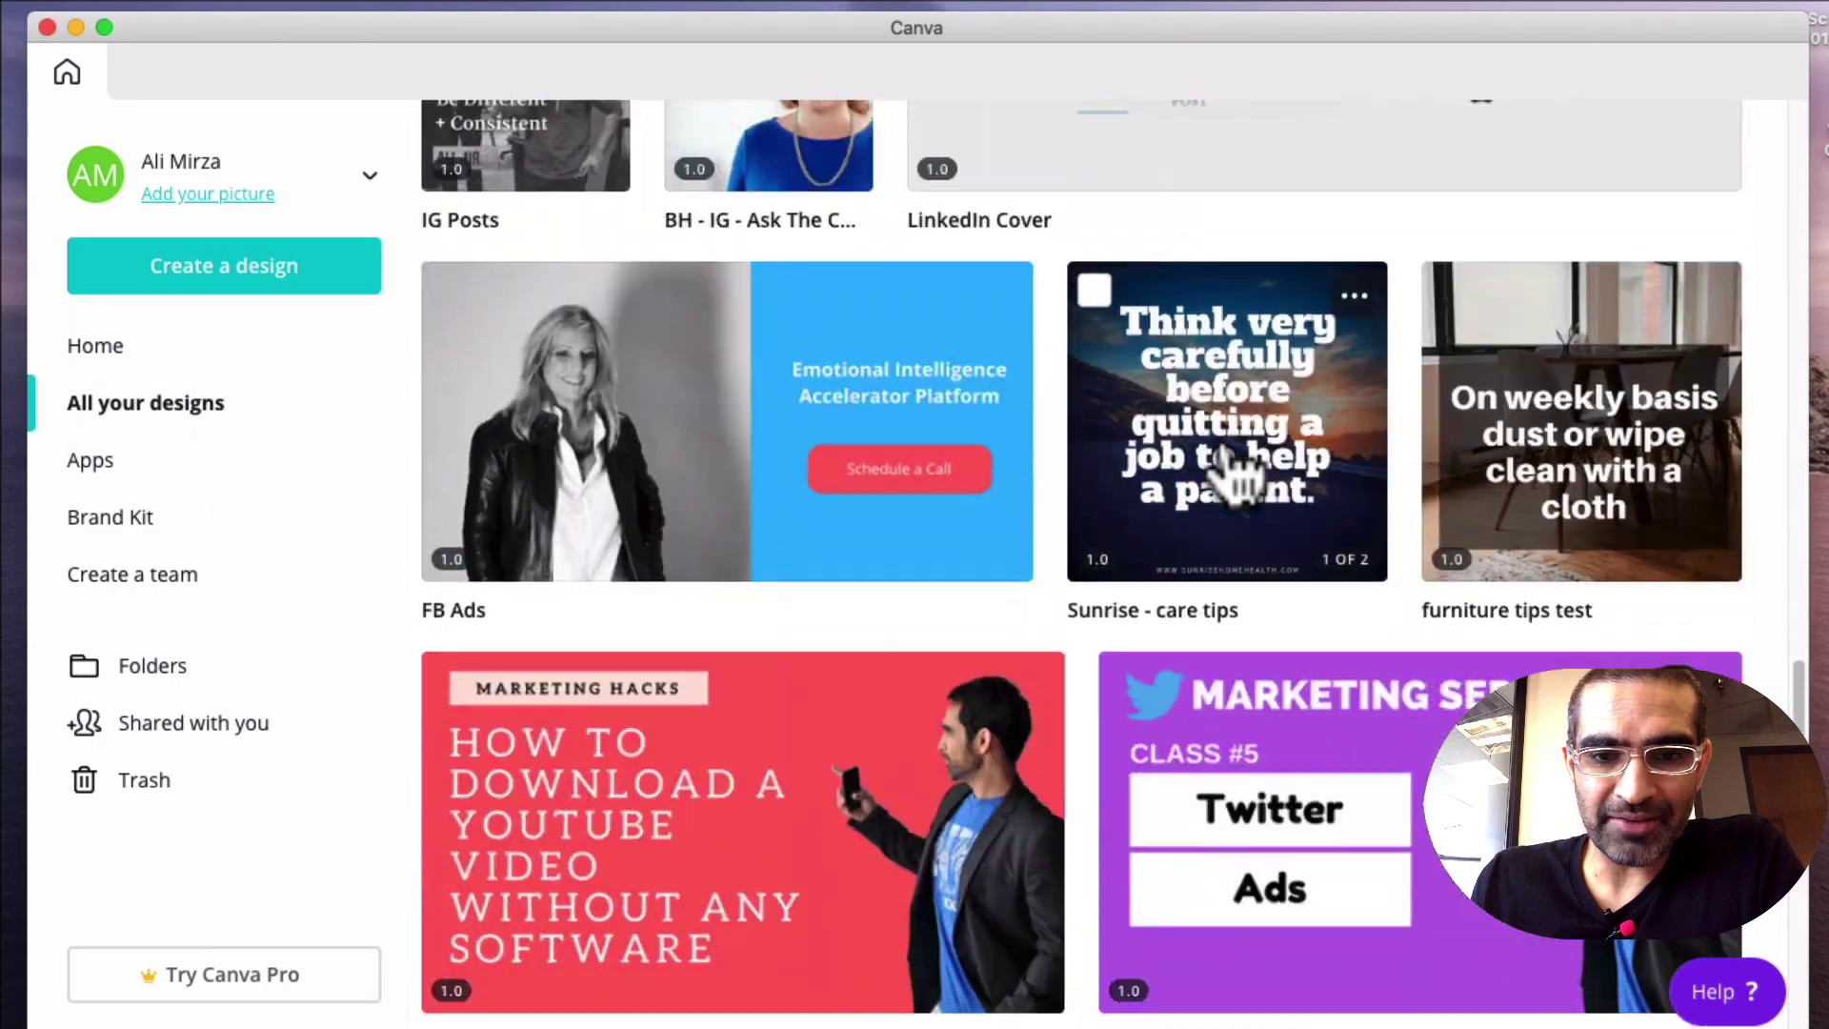
pyautogui.scroll(8, 1236, 473)
pyautogui.scroll(6, 1237, 473)
pyautogui.click(1200, 472)
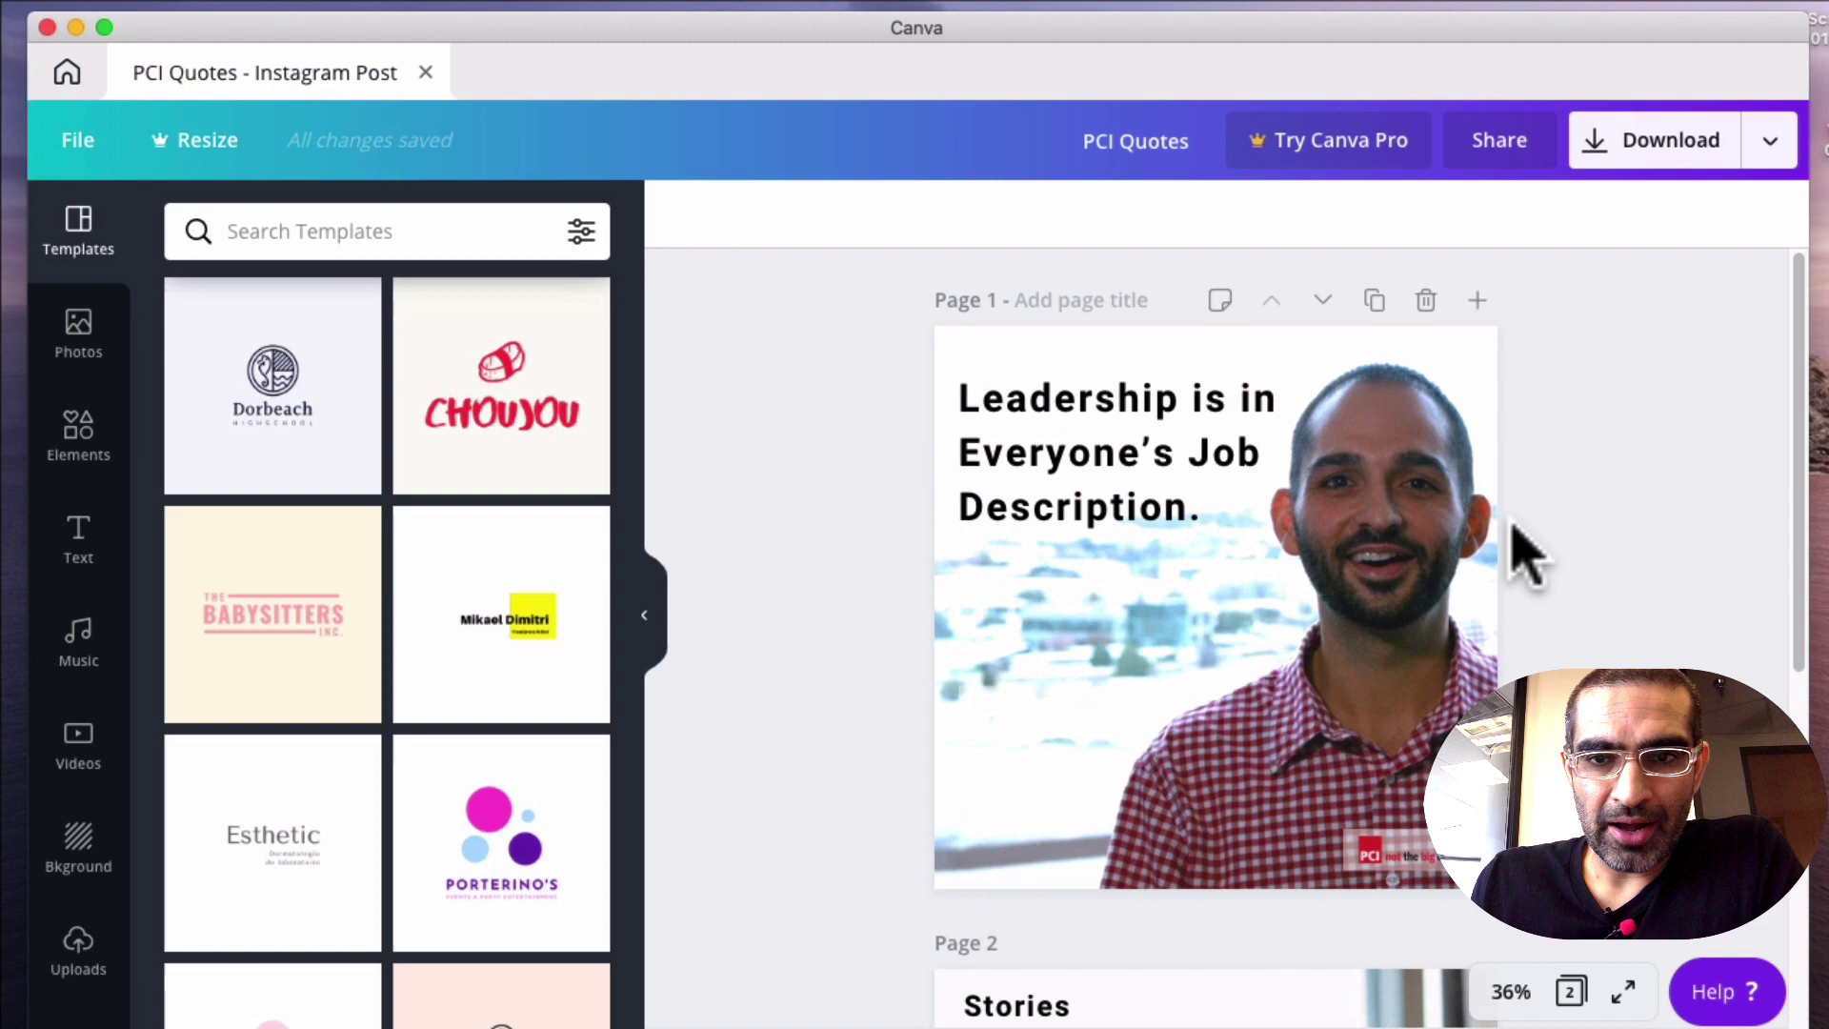
pyautogui.scroll(-5, 1550, 549)
pyautogui.scroll(5, 1550, 549)
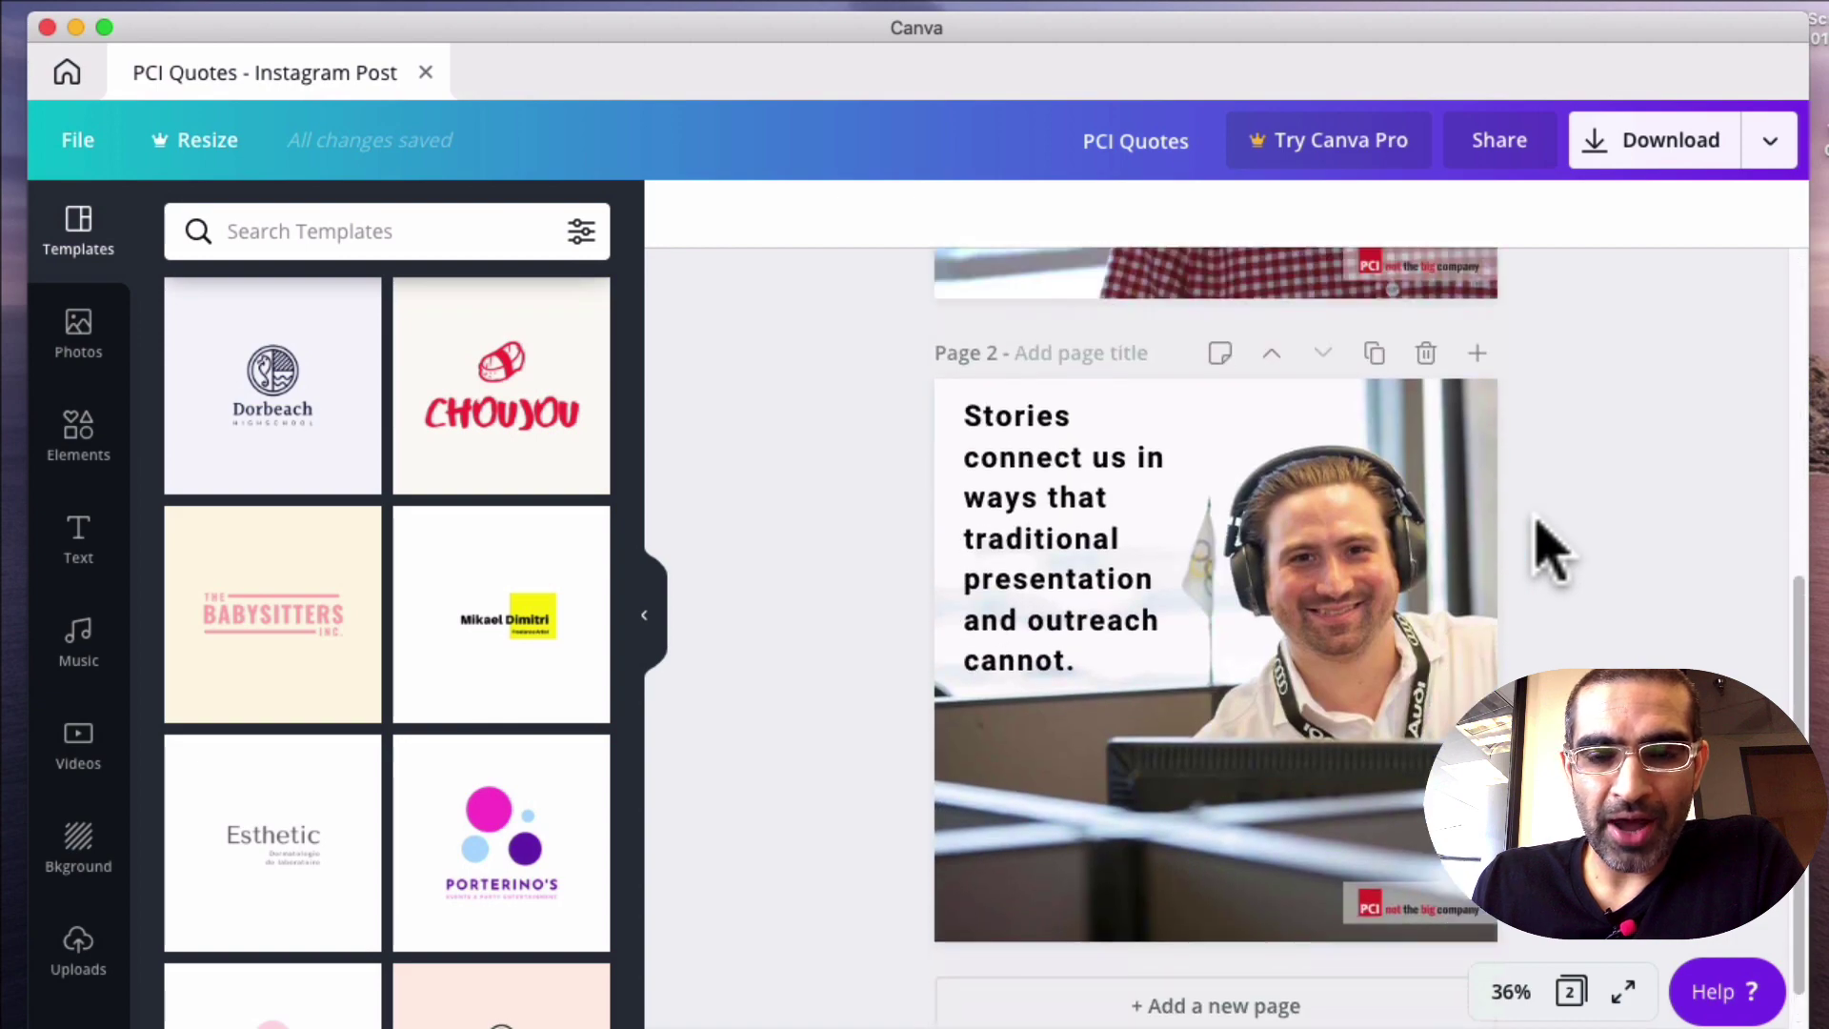
pyautogui.scroll(-5, 1550, 549)
pyautogui.scroll(-5, 1550, 550)
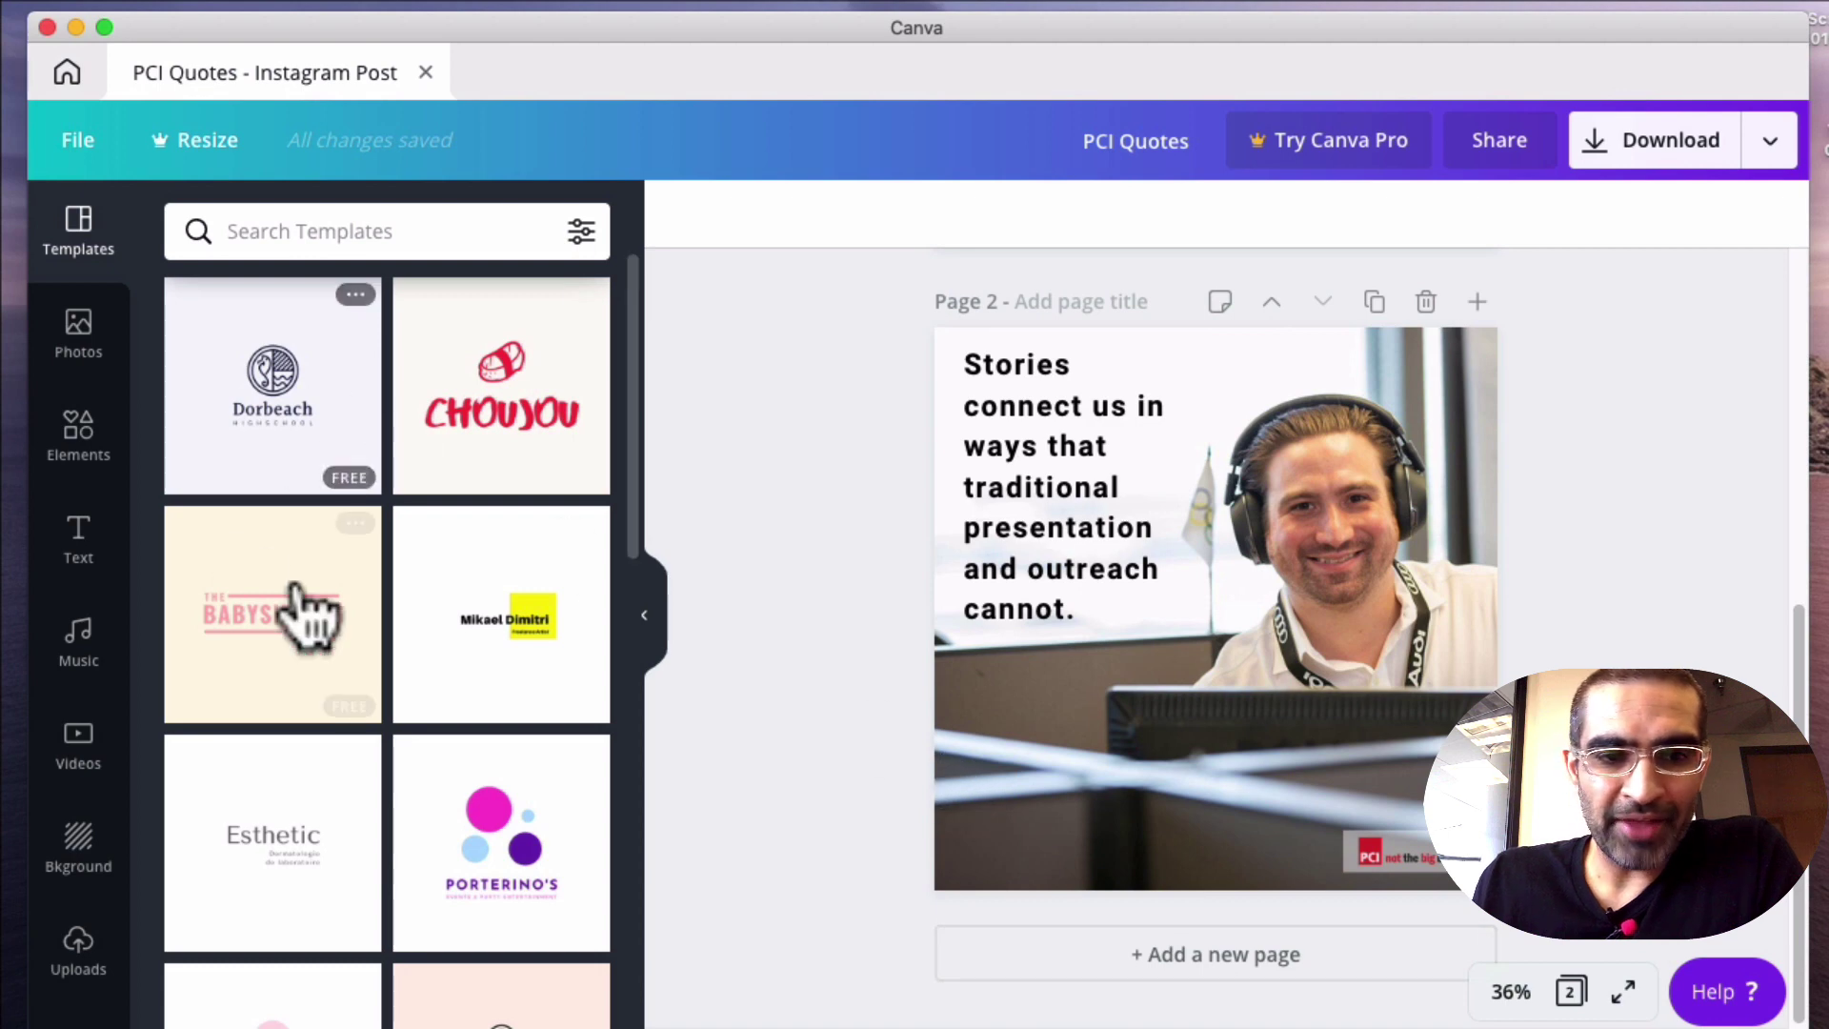
pyautogui.scroll(-2, 356, 641)
pyautogui.scroll(-3, 356, 640)
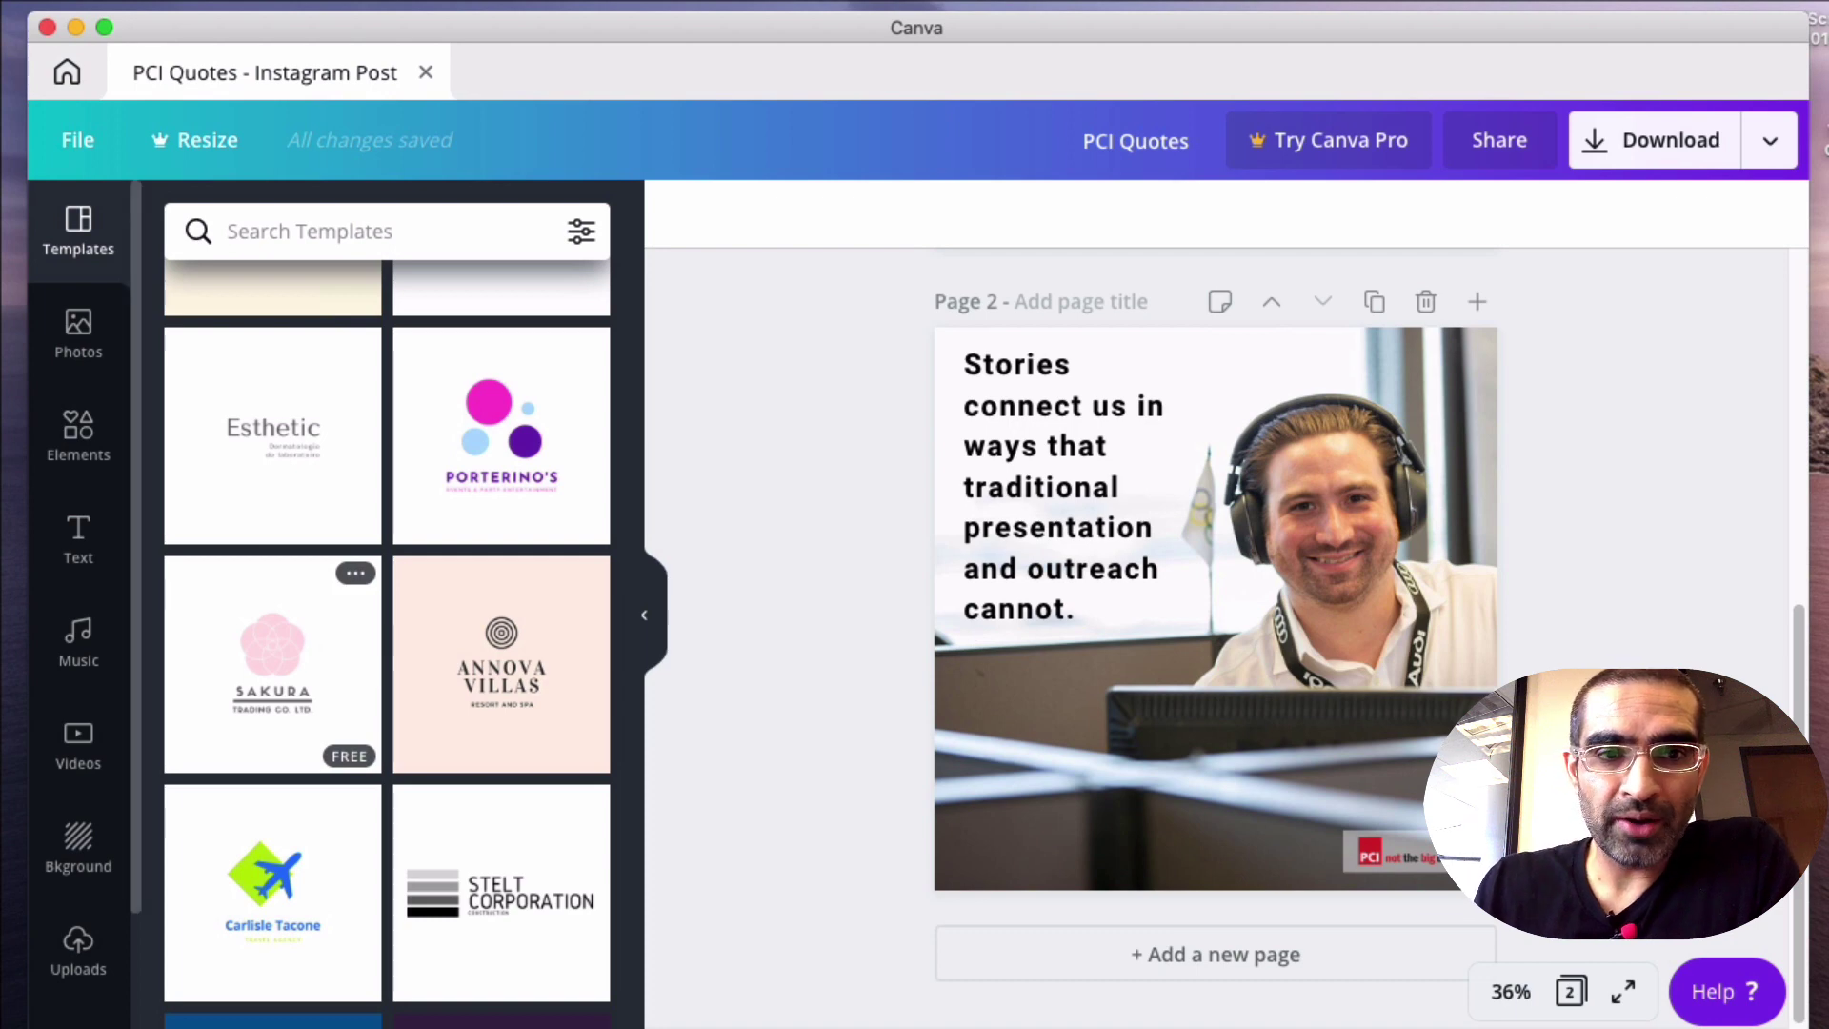
pyautogui.click(66, 74)
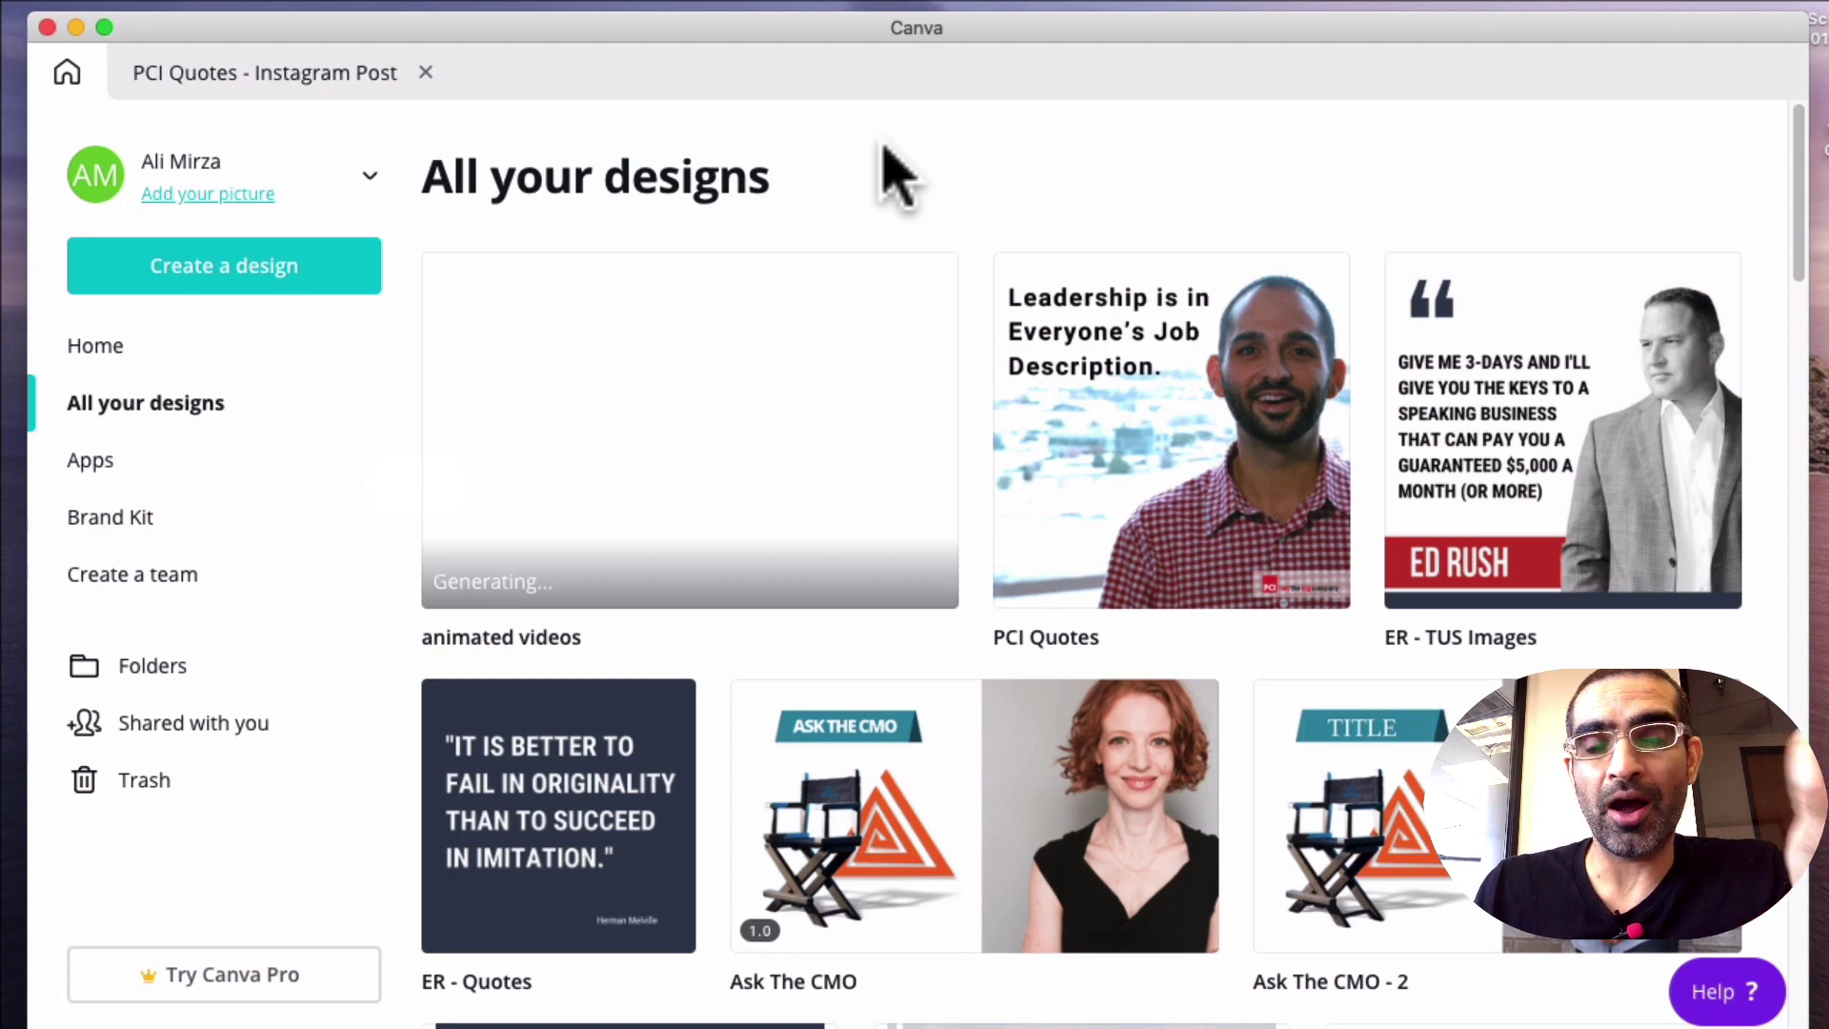
# - Close the PCI Quotes design and browse the Apps discovery page
pyautogui.click(328, 73)
pyautogui.click(425, 72)
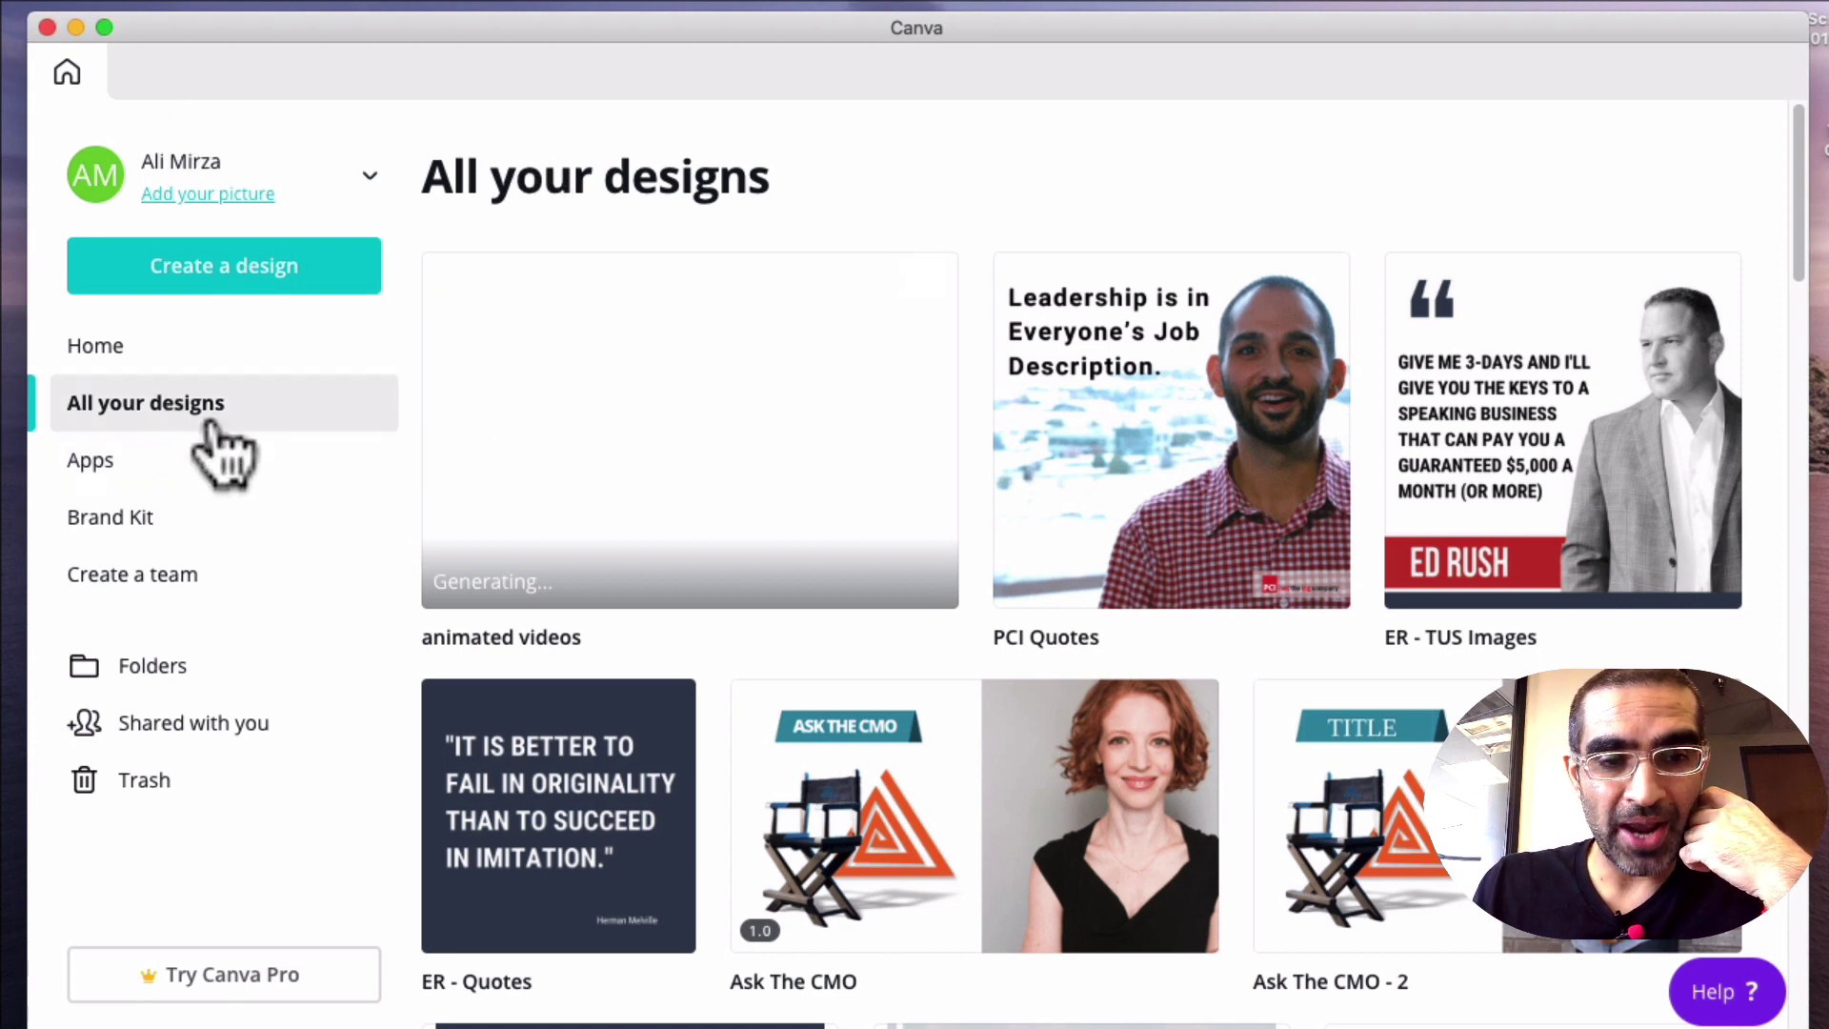
pyautogui.click(91, 459)
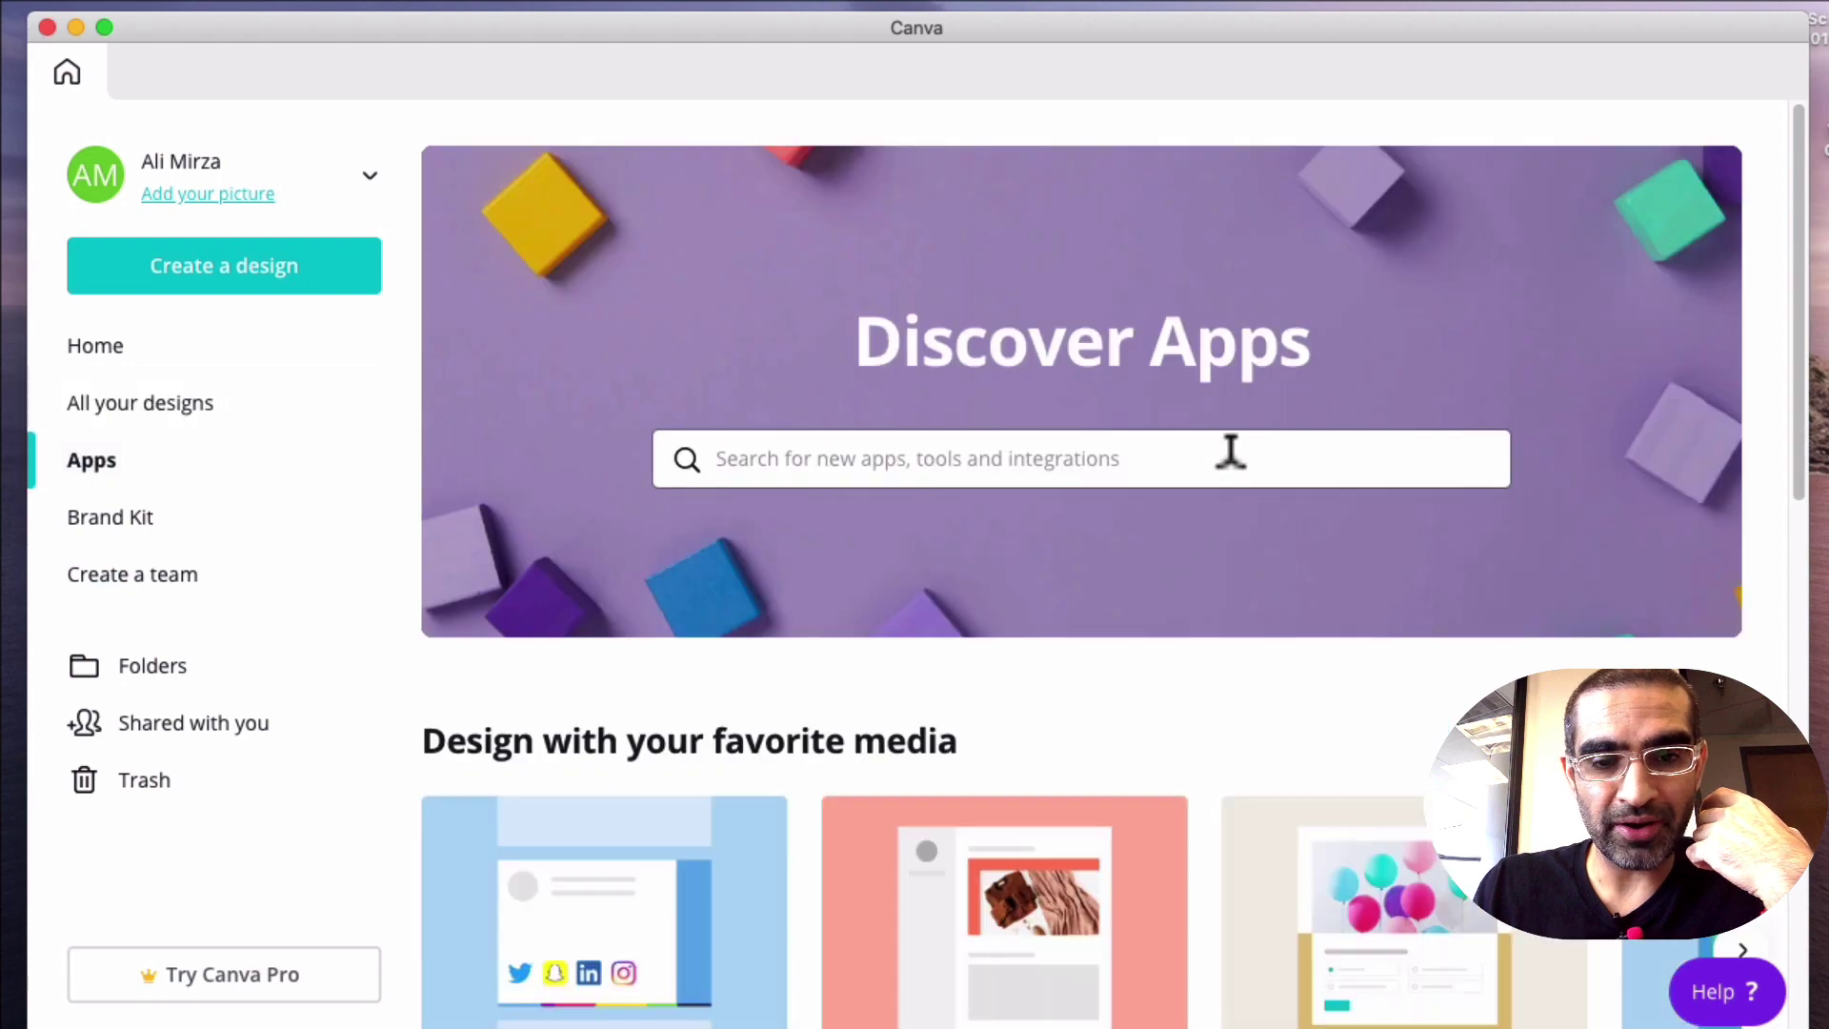
pyautogui.scroll(-4, 1238, 506)
pyautogui.scroll(-3, 1237, 507)
pyautogui.scroll(-5, 1238, 505)
pyautogui.scroll(-4, 1237, 506)
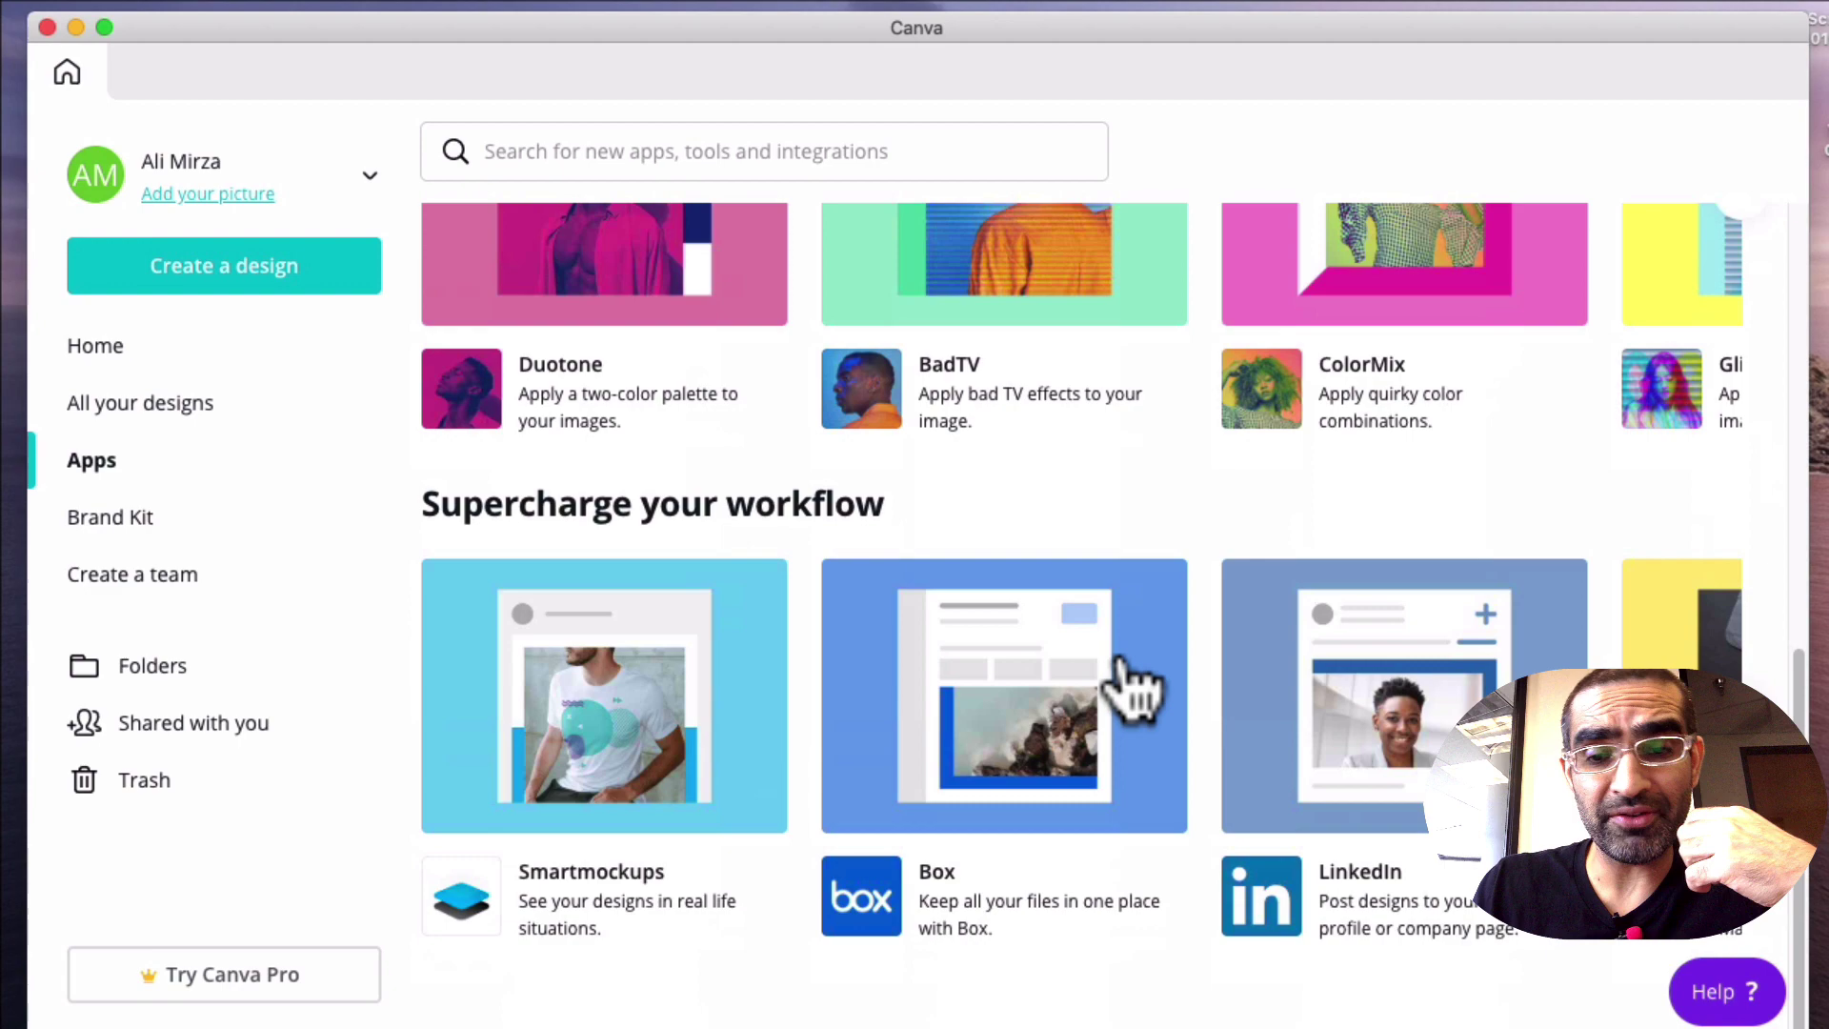
# - View the Brand Kit page and dismiss the Canva Pro trial offer
pyautogui.click(110, 516)
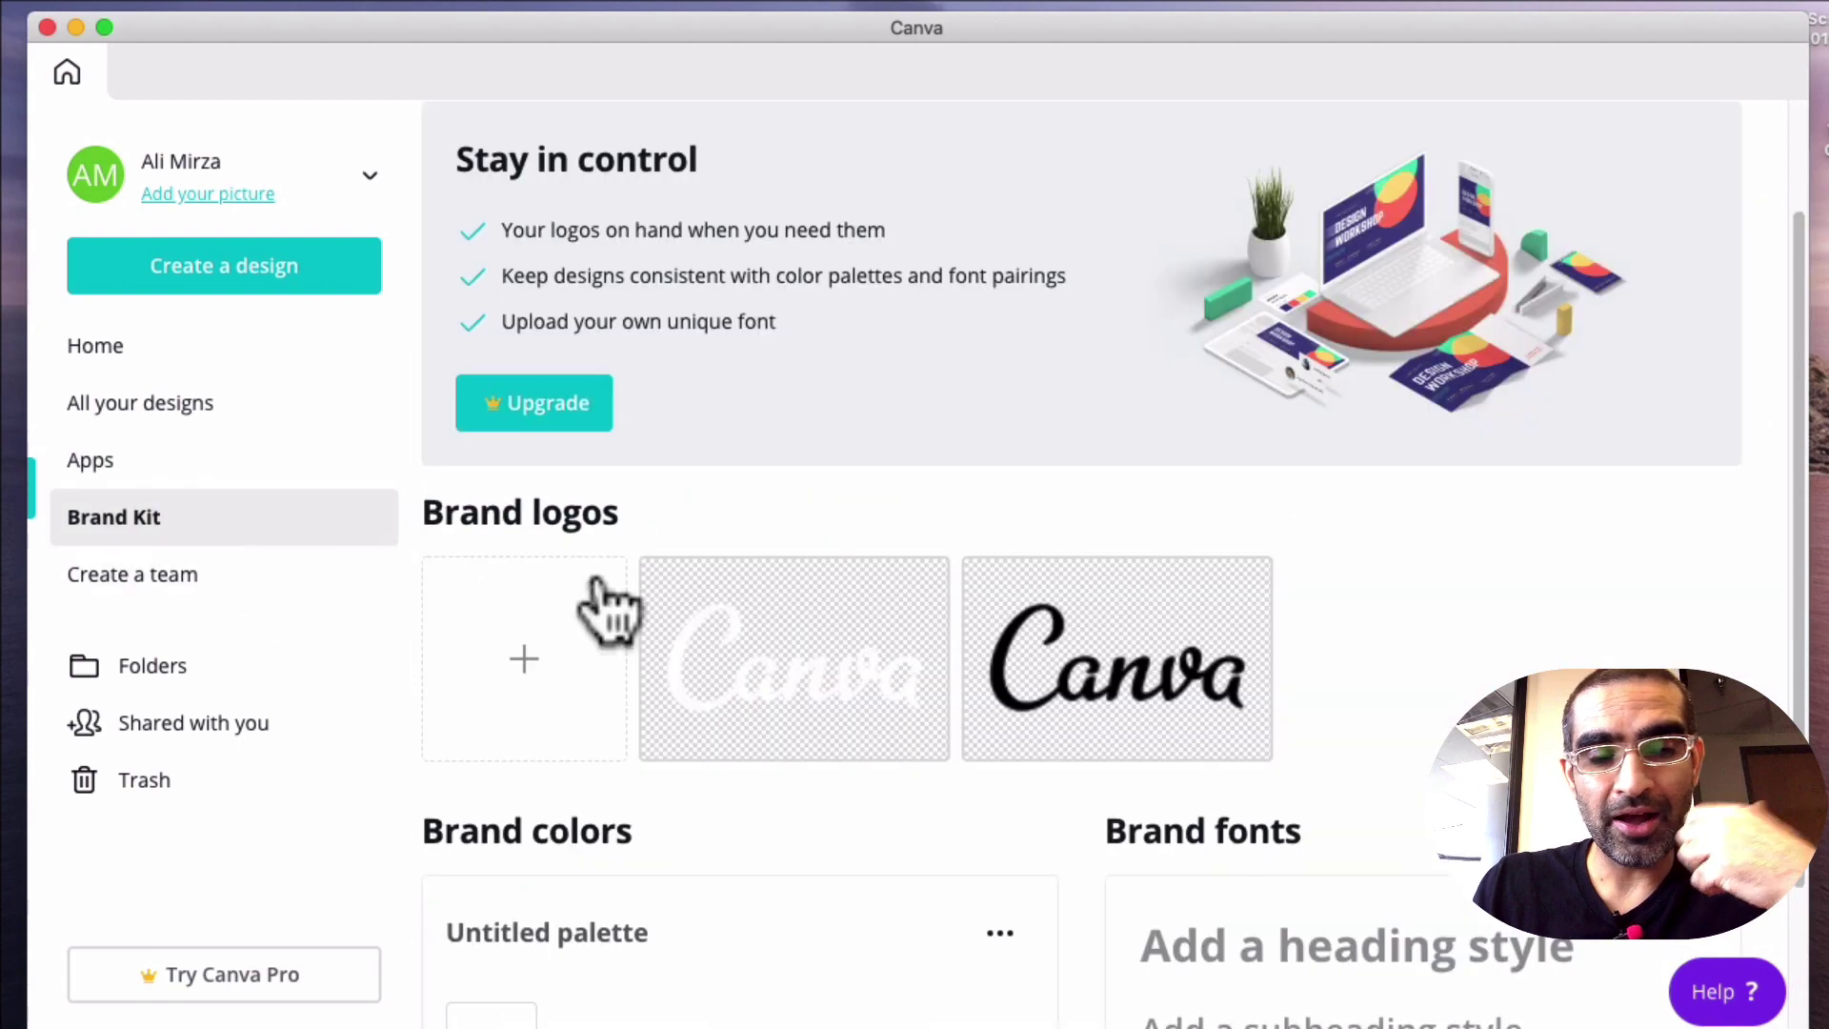
pyautogui.scroll(-2, 1529, 529)
pyautogui.scroll(4, 1529, 529)
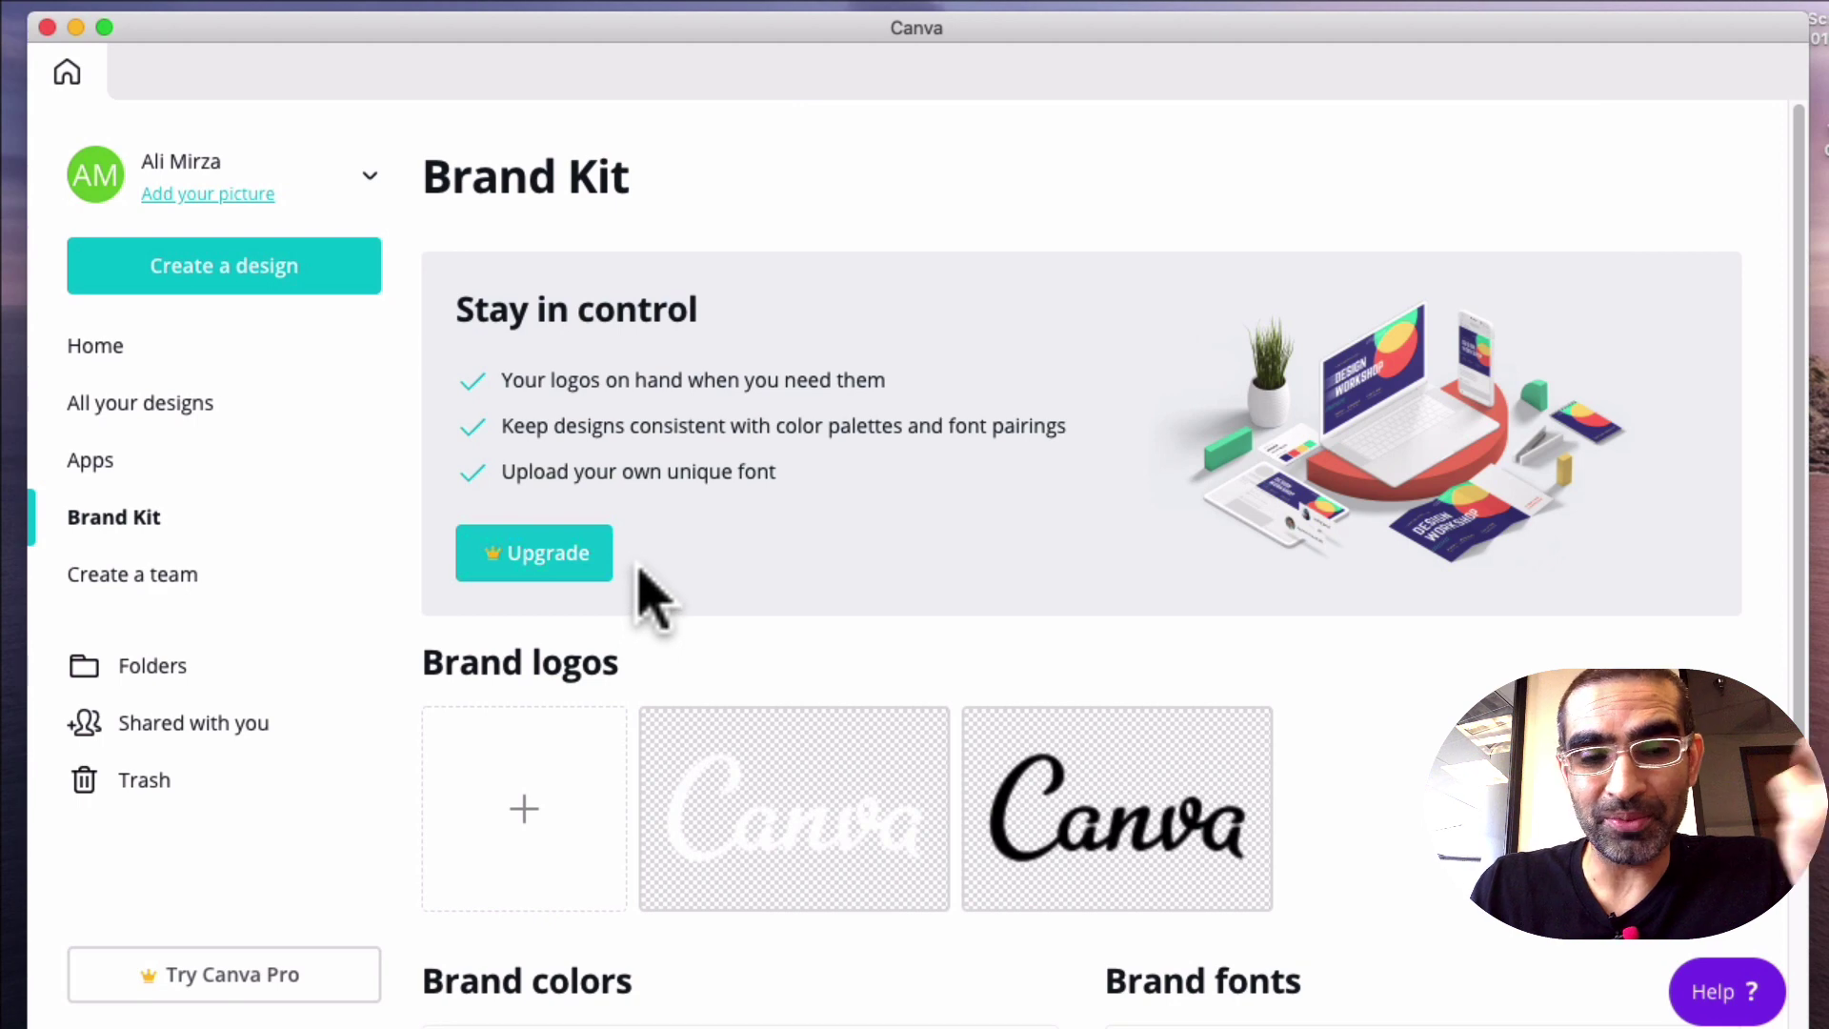
pyautogui.click(219, 977)
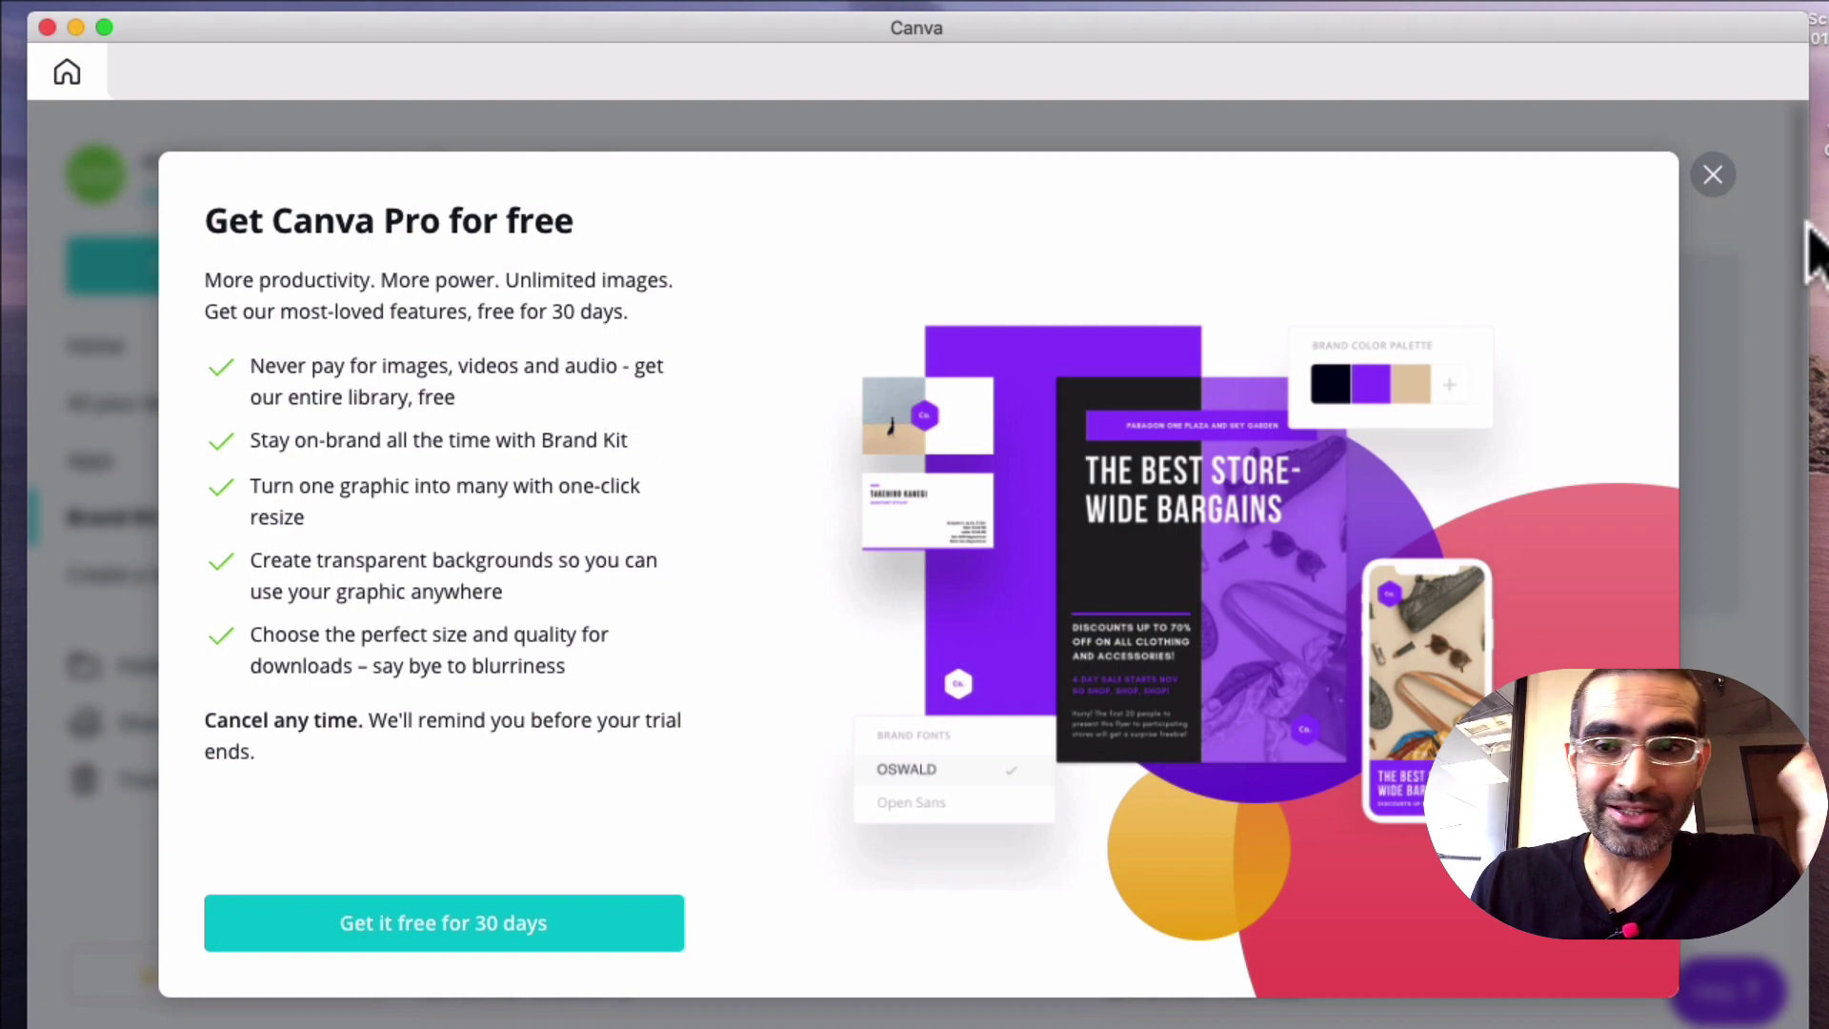
pyautogui.click(1713, 174)
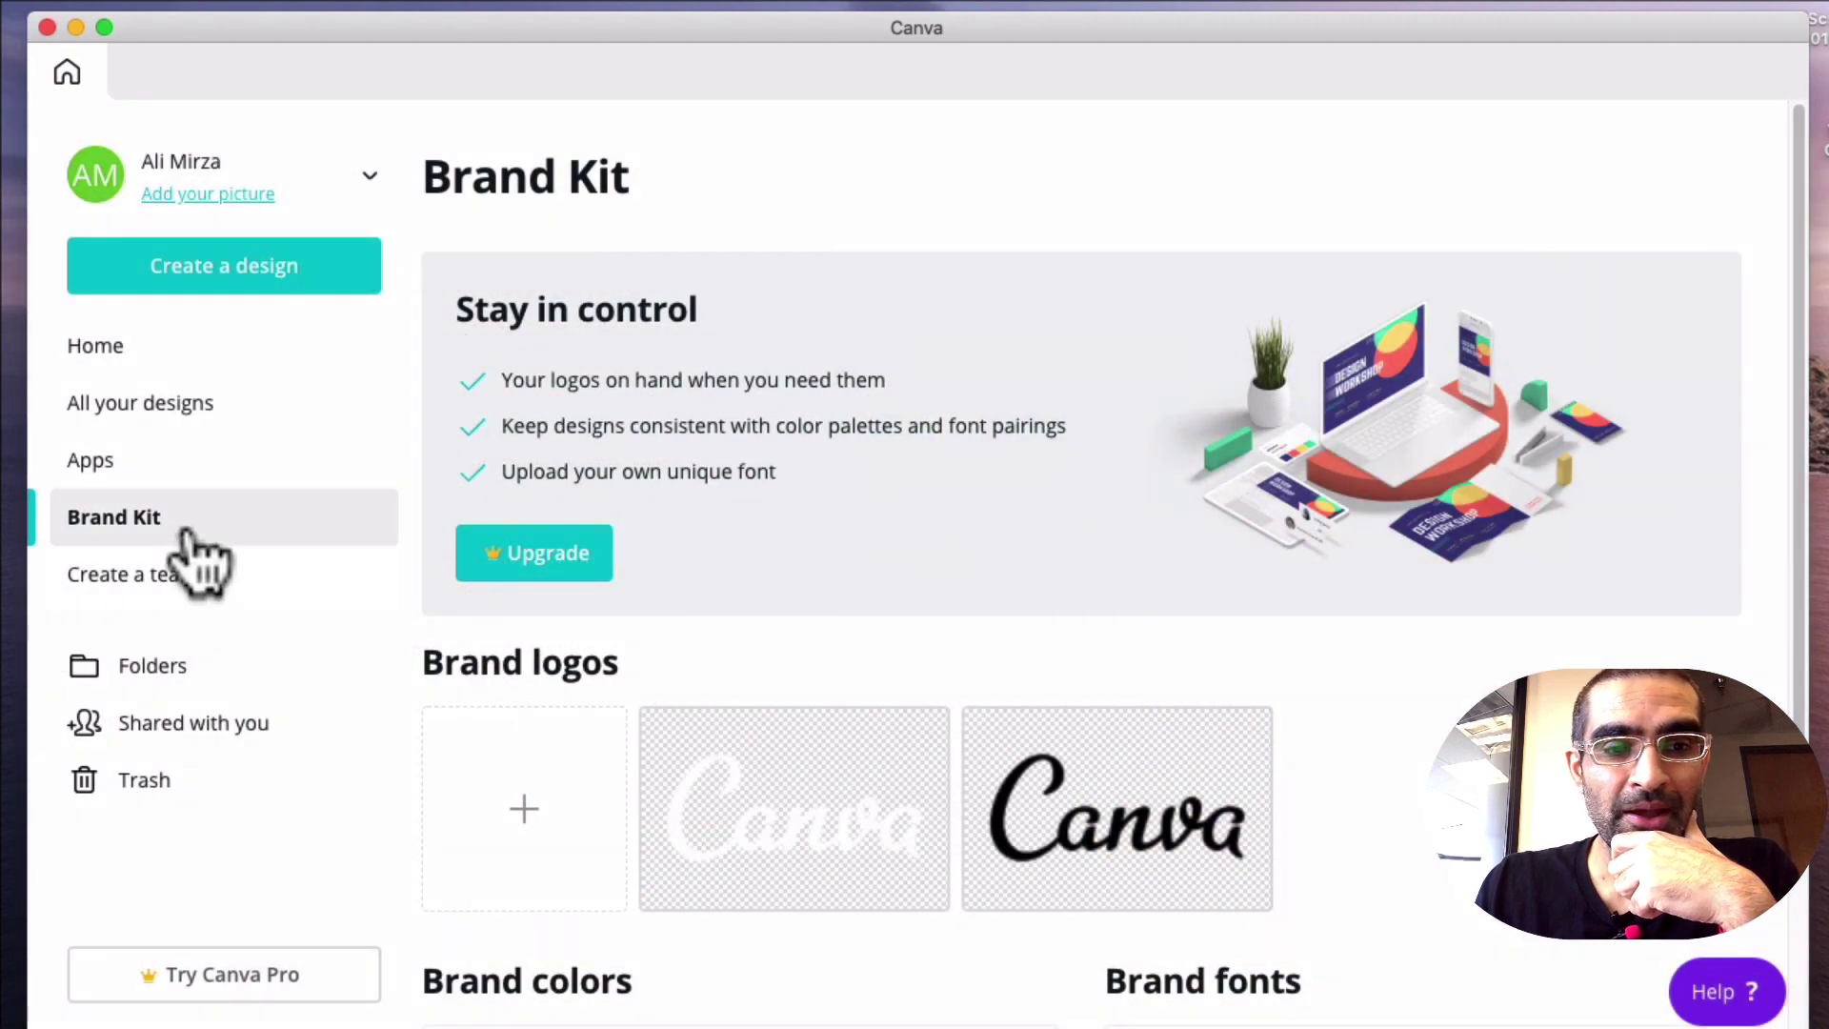
# - Show the Create a team page with its invite form and Members list
pyautogui.click(136, 573)
pyautogui.scroll(-5, 961, 608)
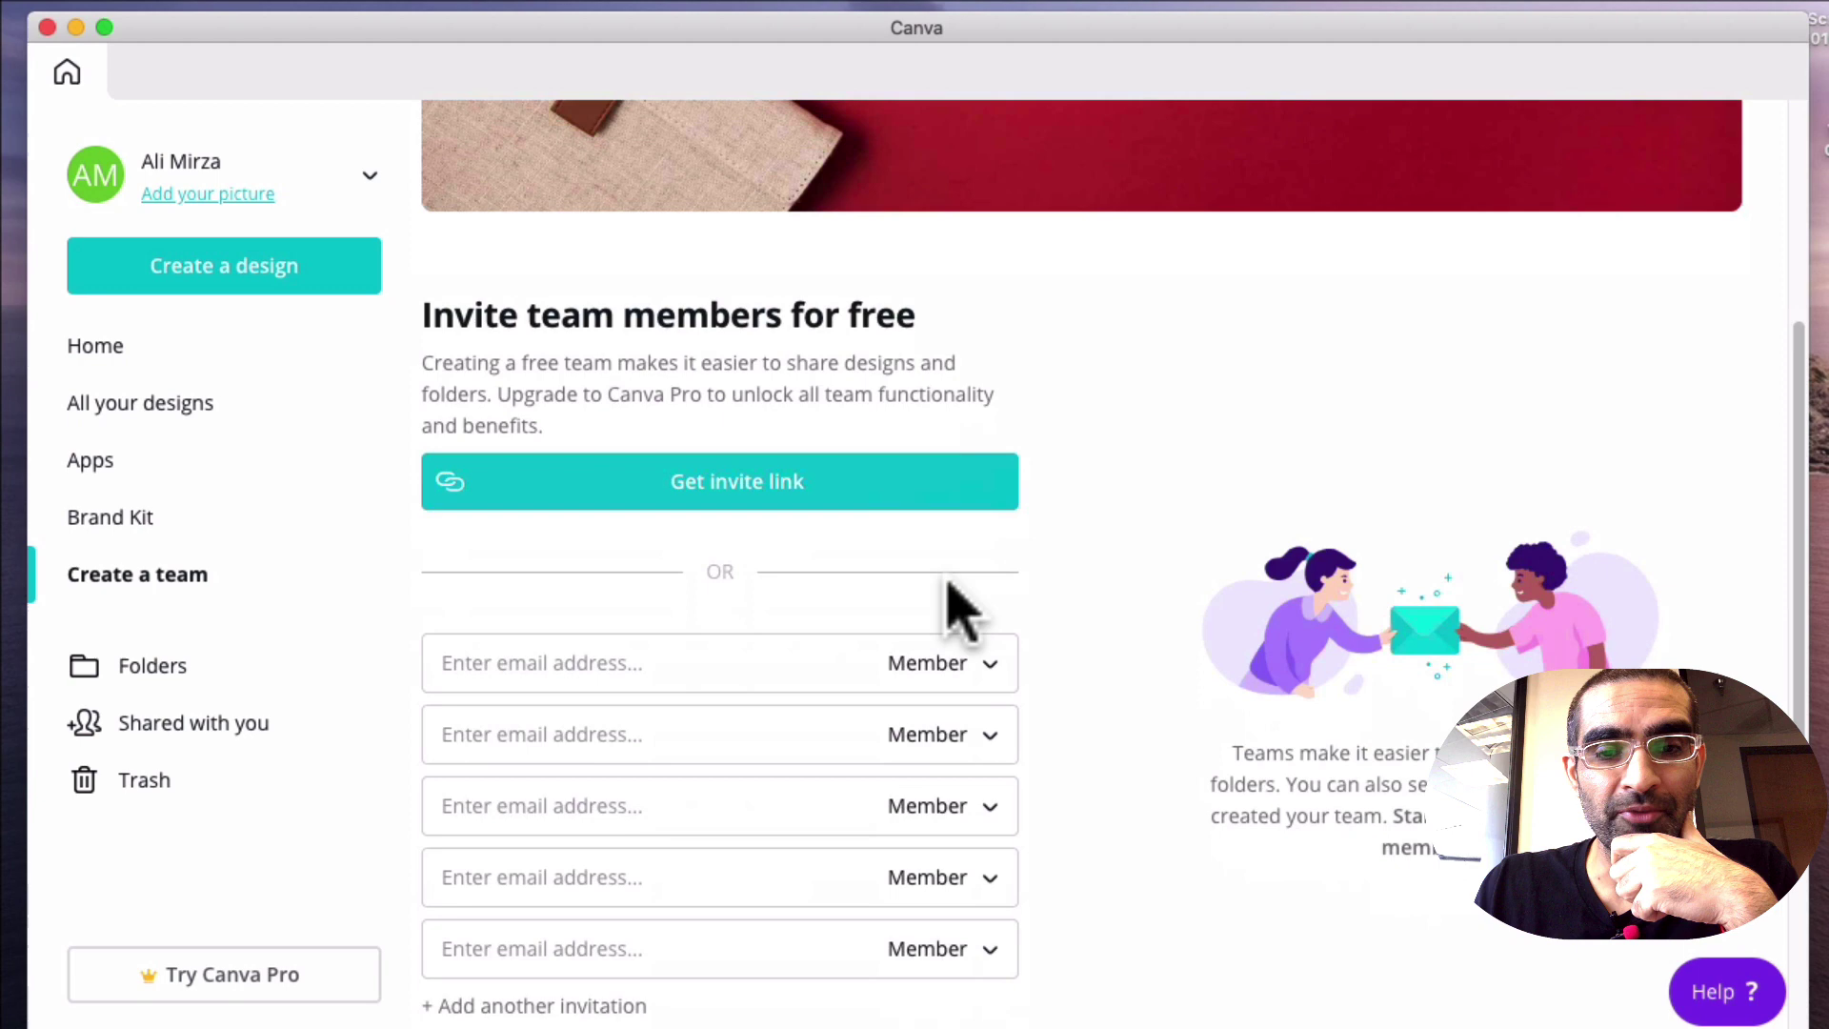
pyautogui.scroll(-1, 961, 607)
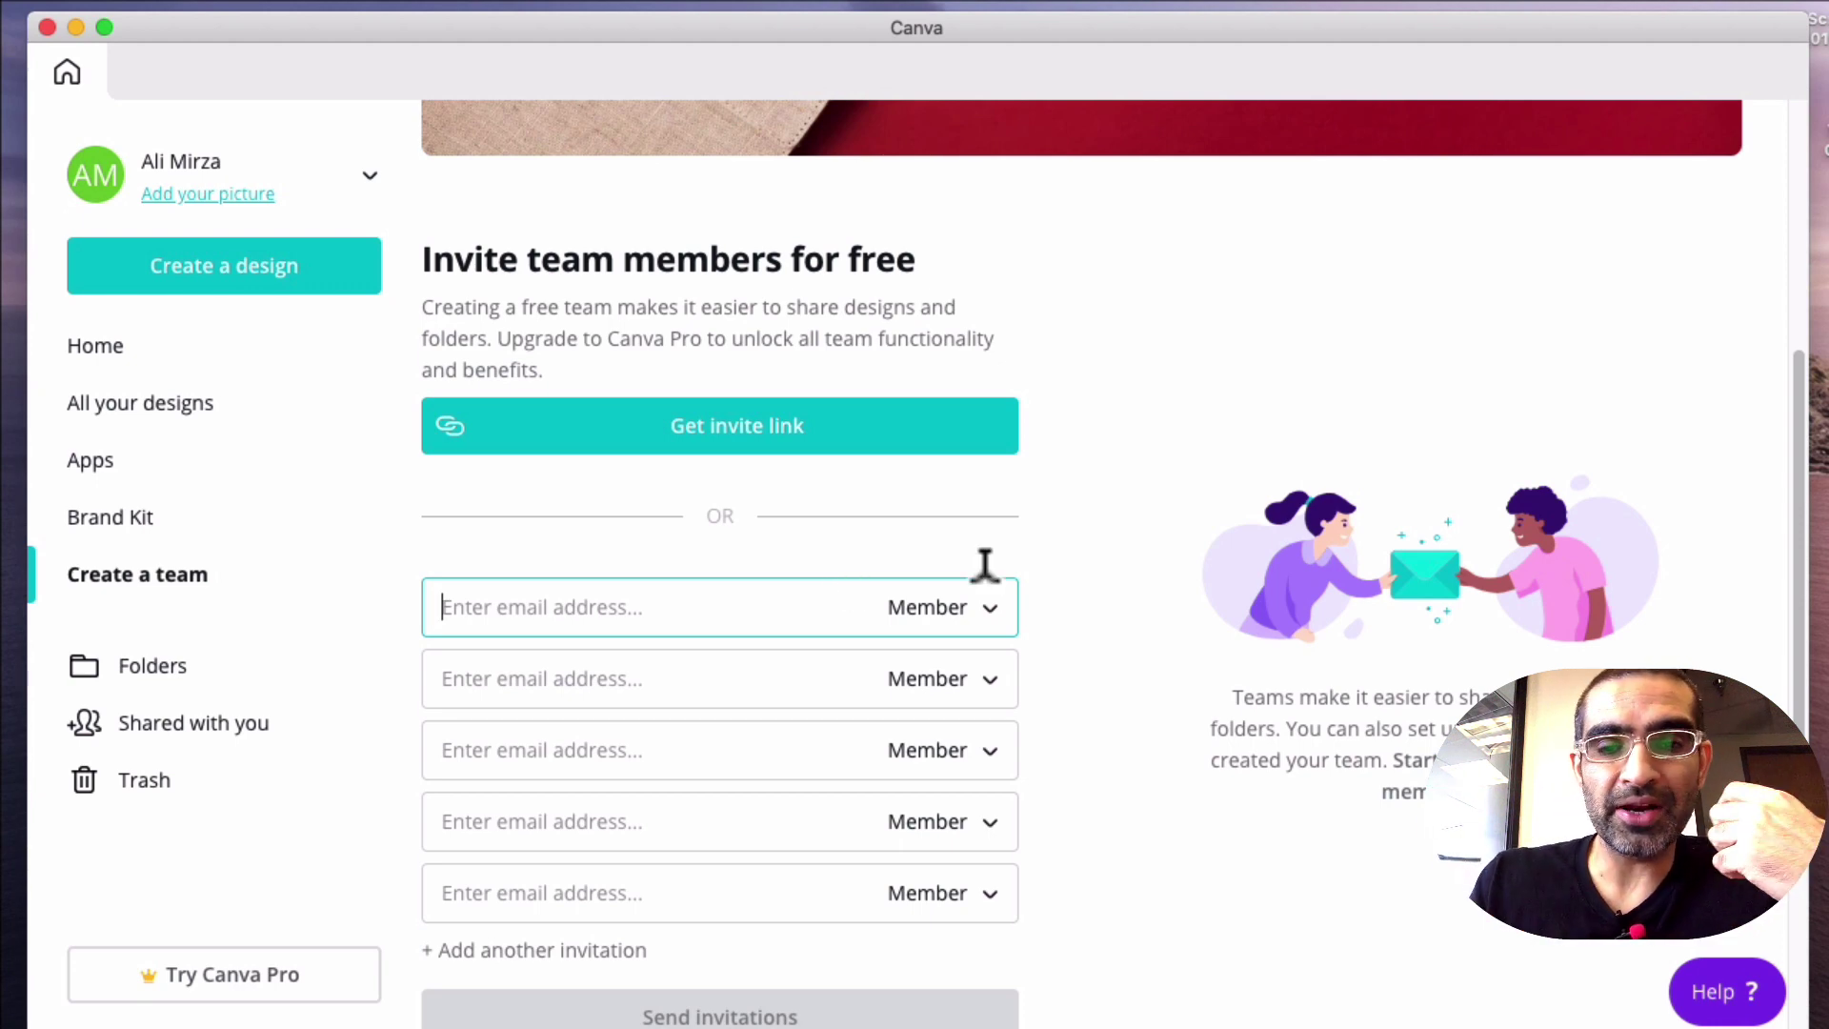
pyautogui.scroll(-4, 987, 629)
pyautogui.scroll(-3, 657, 572)
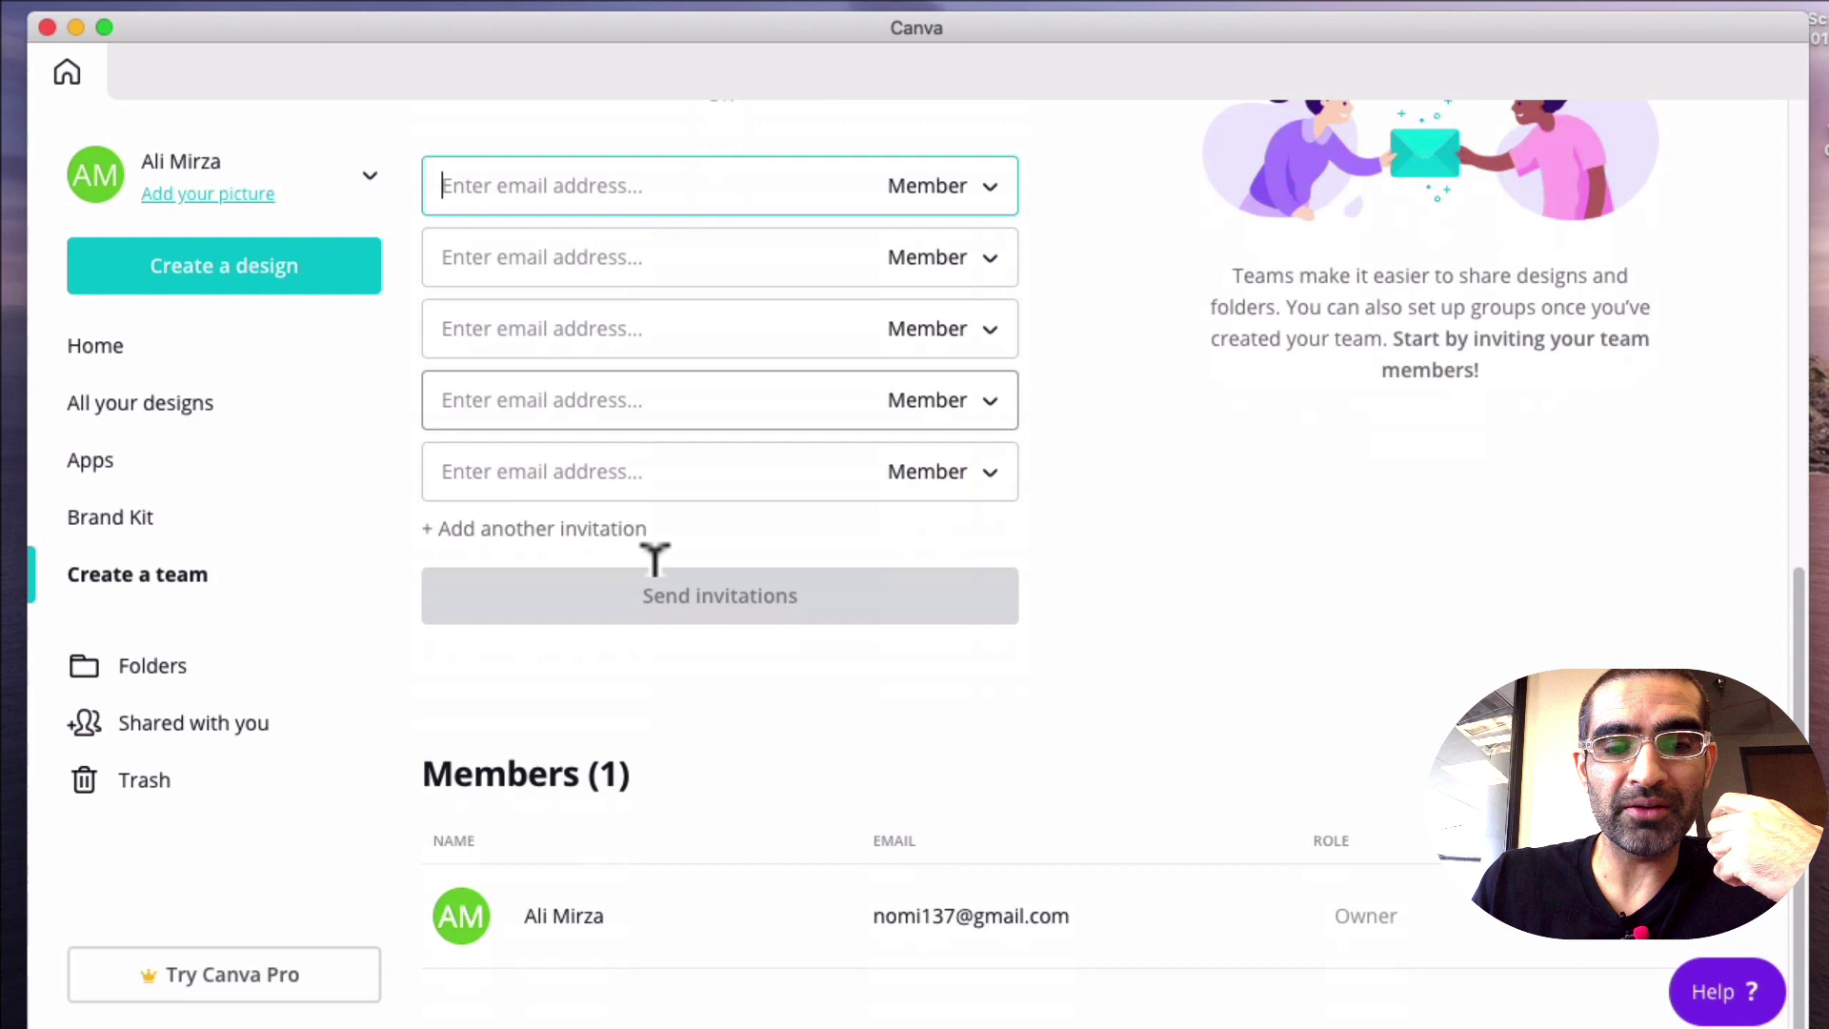
# - Look through the Folders, Shared with you and Trash pages
pyautogui.click(171, 673)
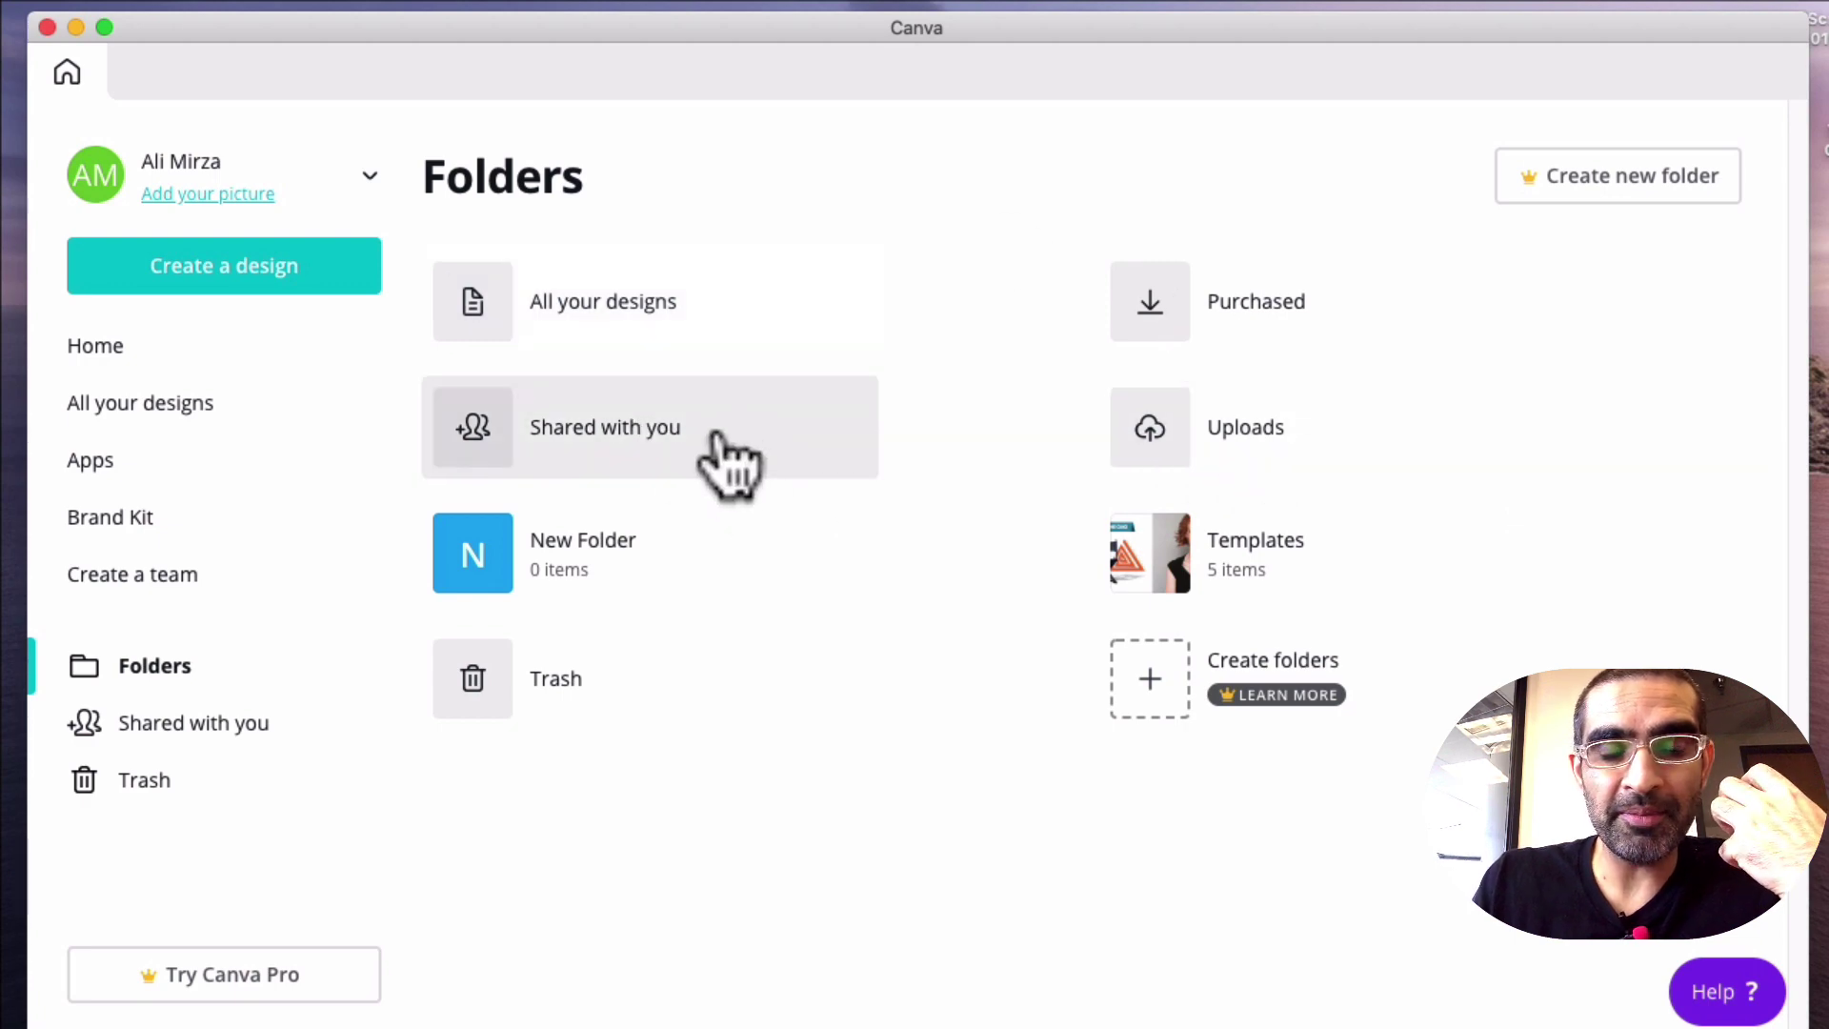
pyautogui.click(731, 461)
pyautogui.scroll(-4, 873, 529)
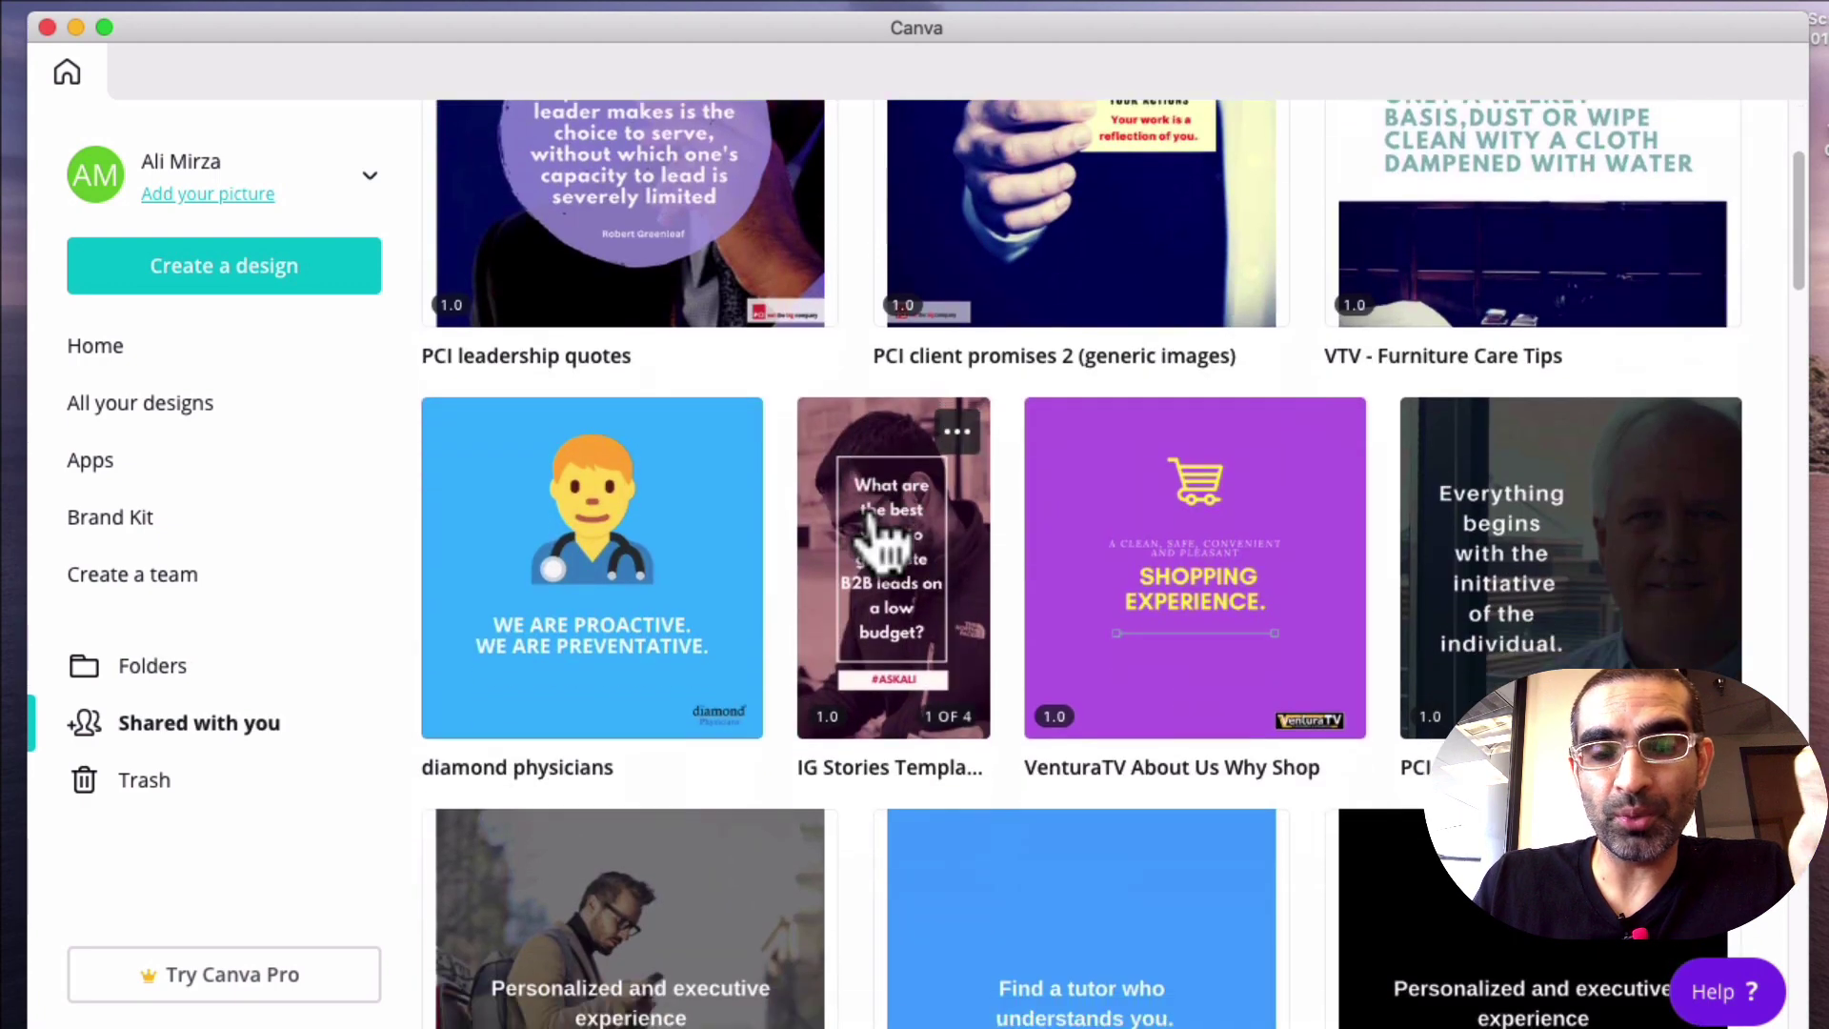
pyautogui.scroll(5, 888, 540)
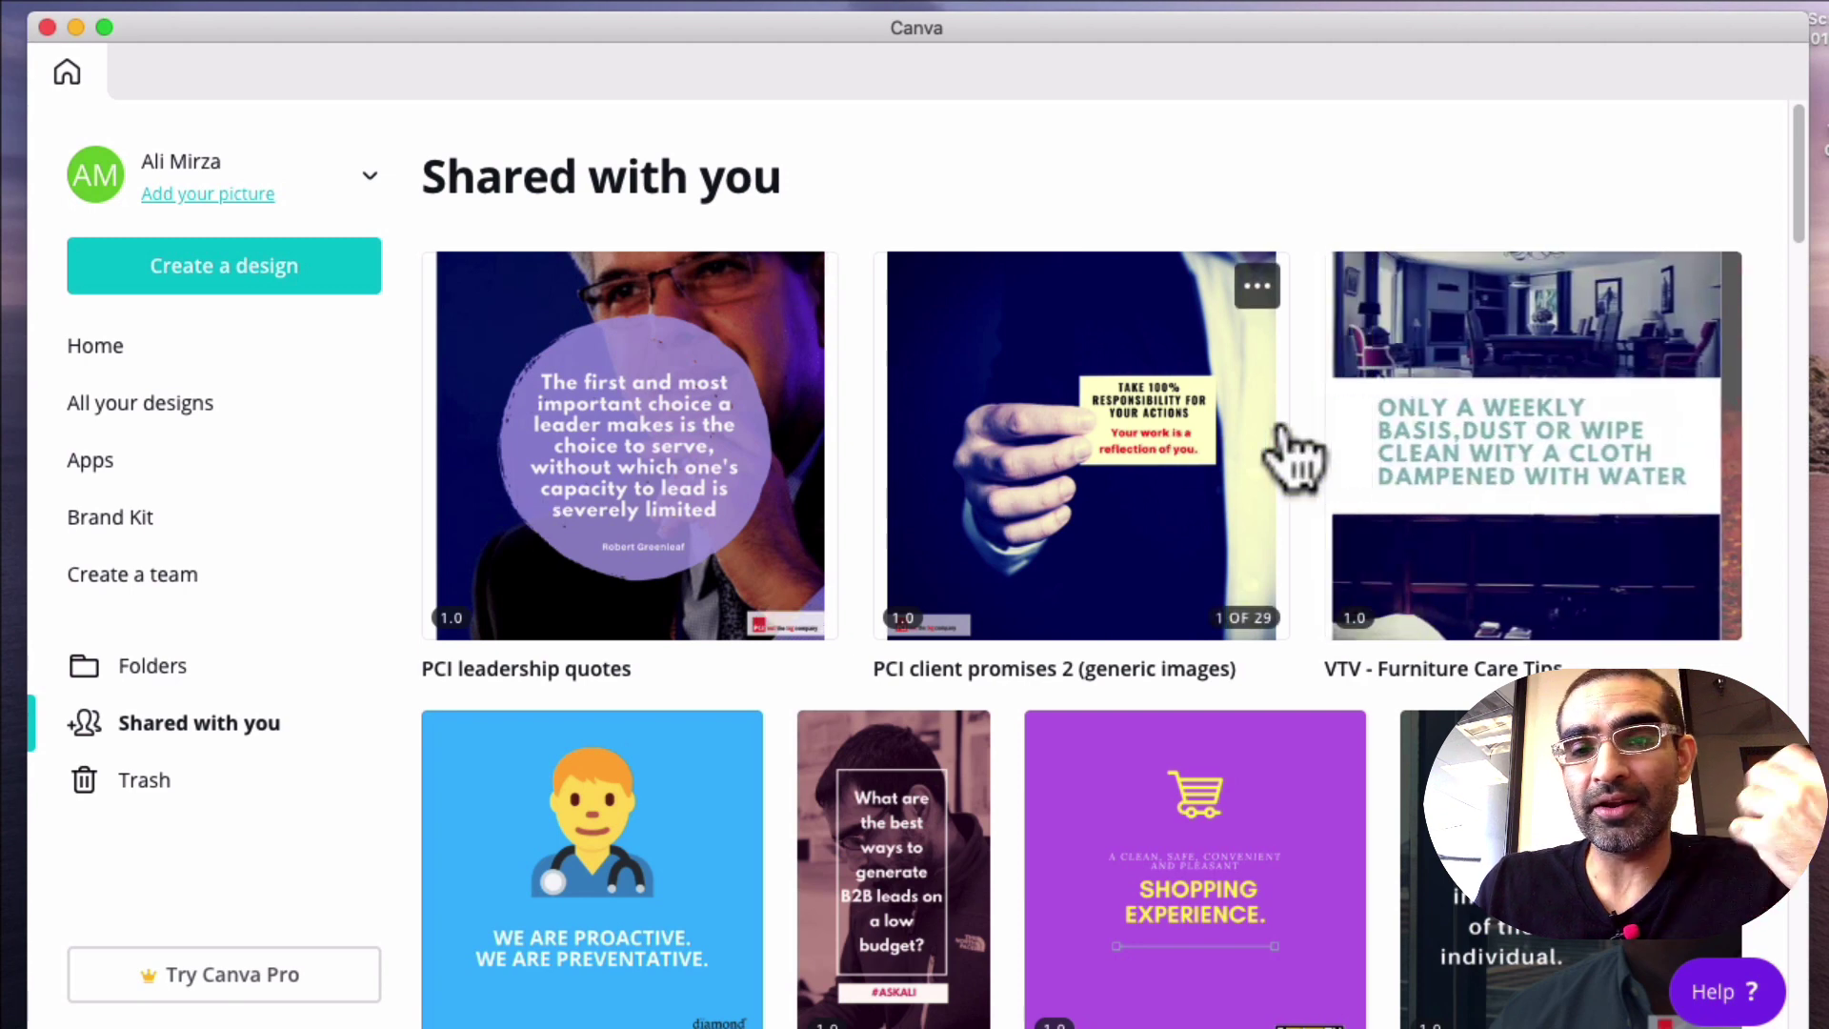
pyautogui.click(165, 783)
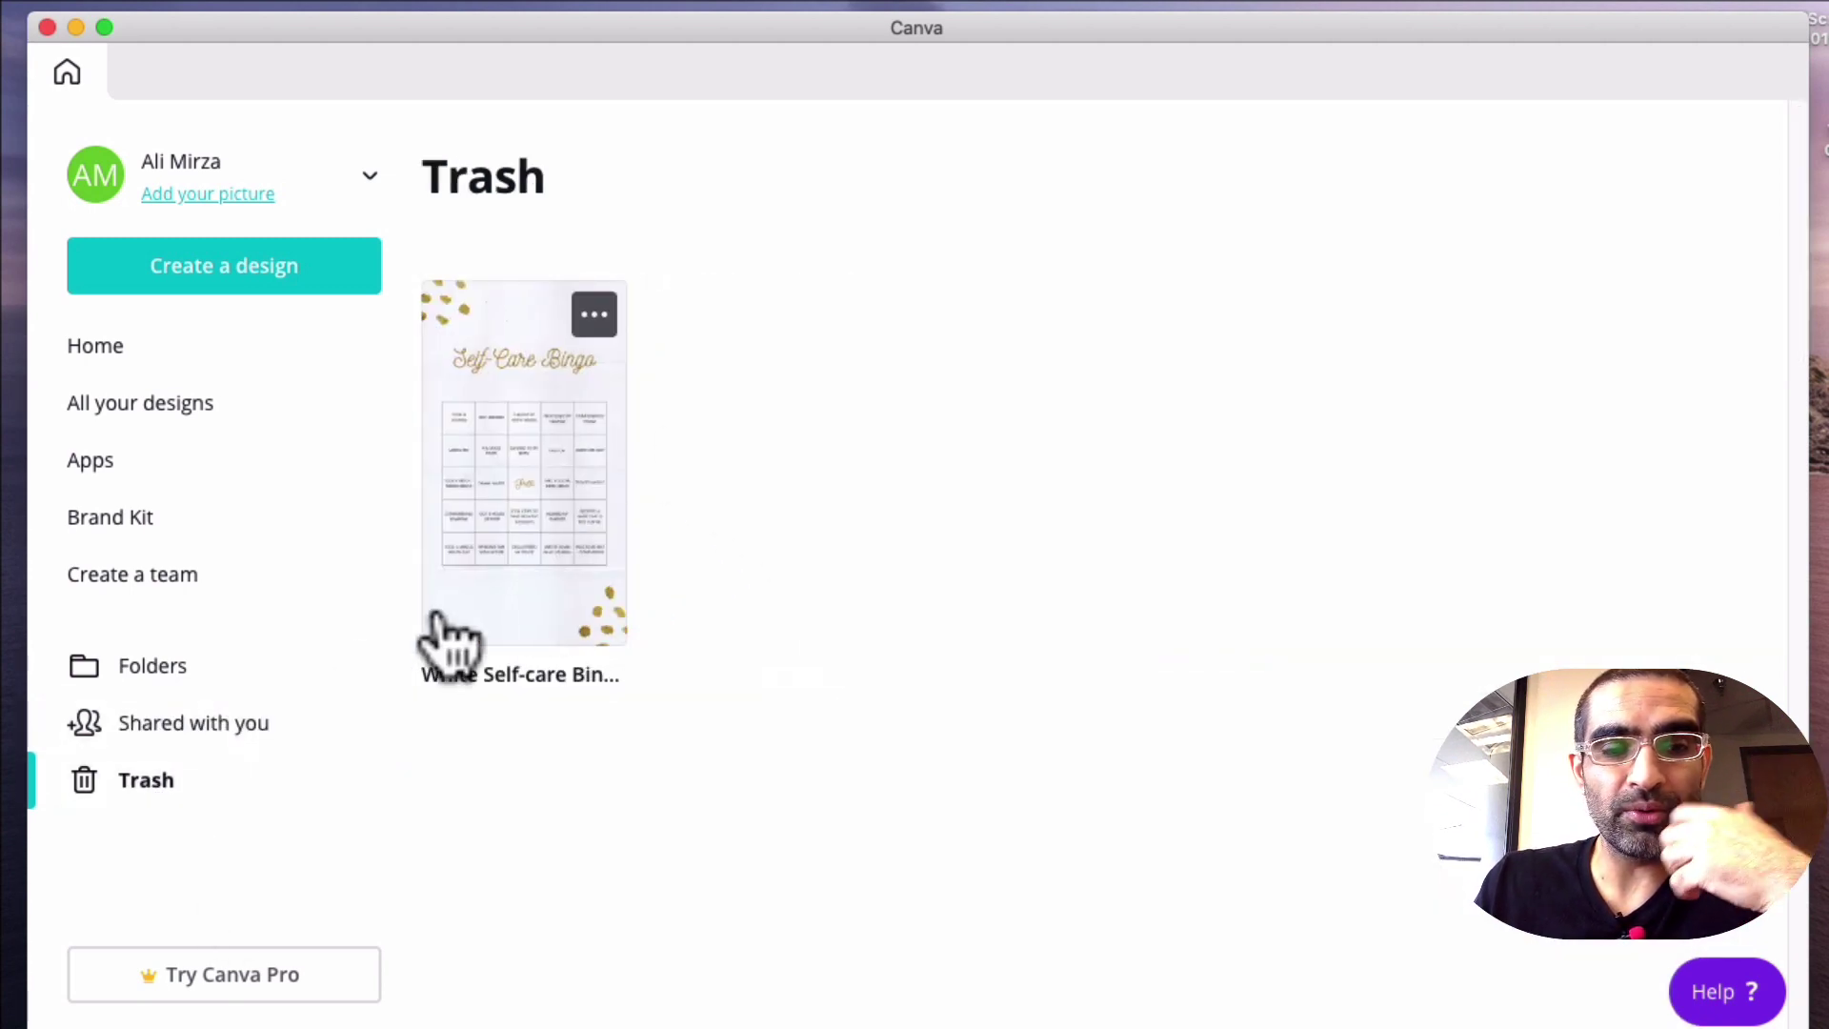
# - From Home, show the Create a design list of design types
pyautogui.click(97, 344)
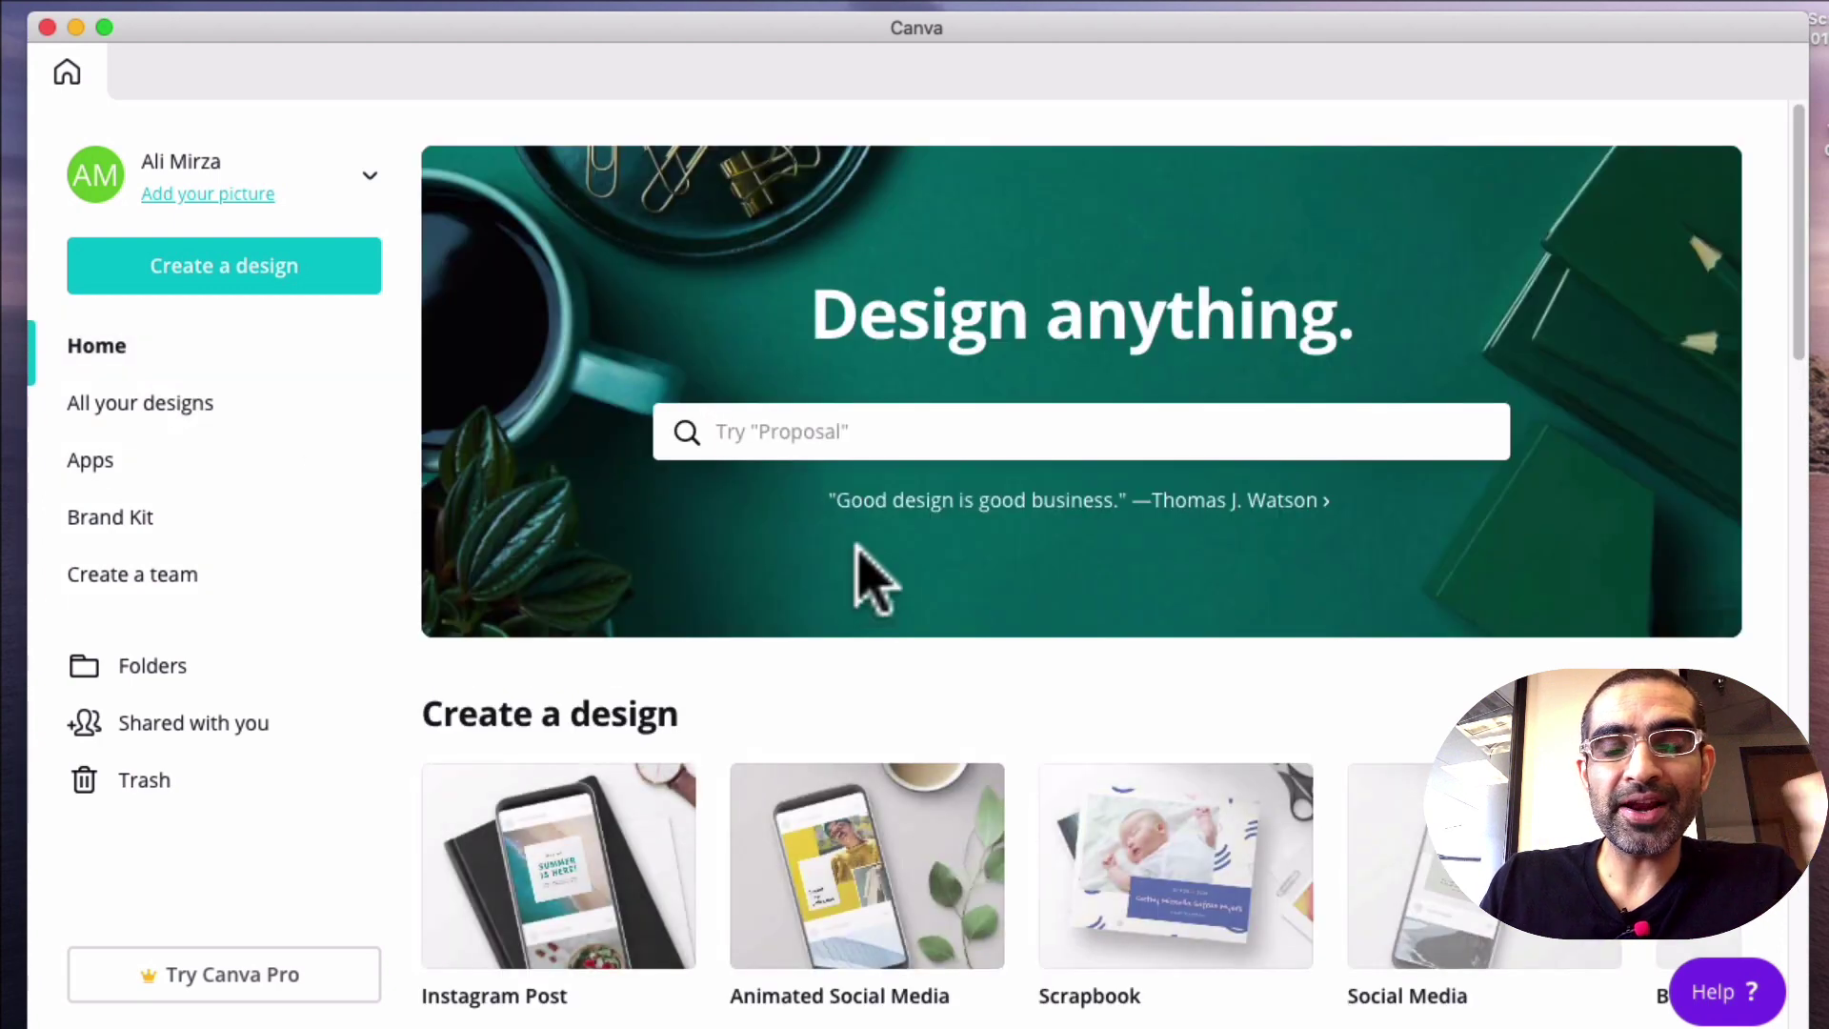
pyautogui.scroll(-3, 857, 550)
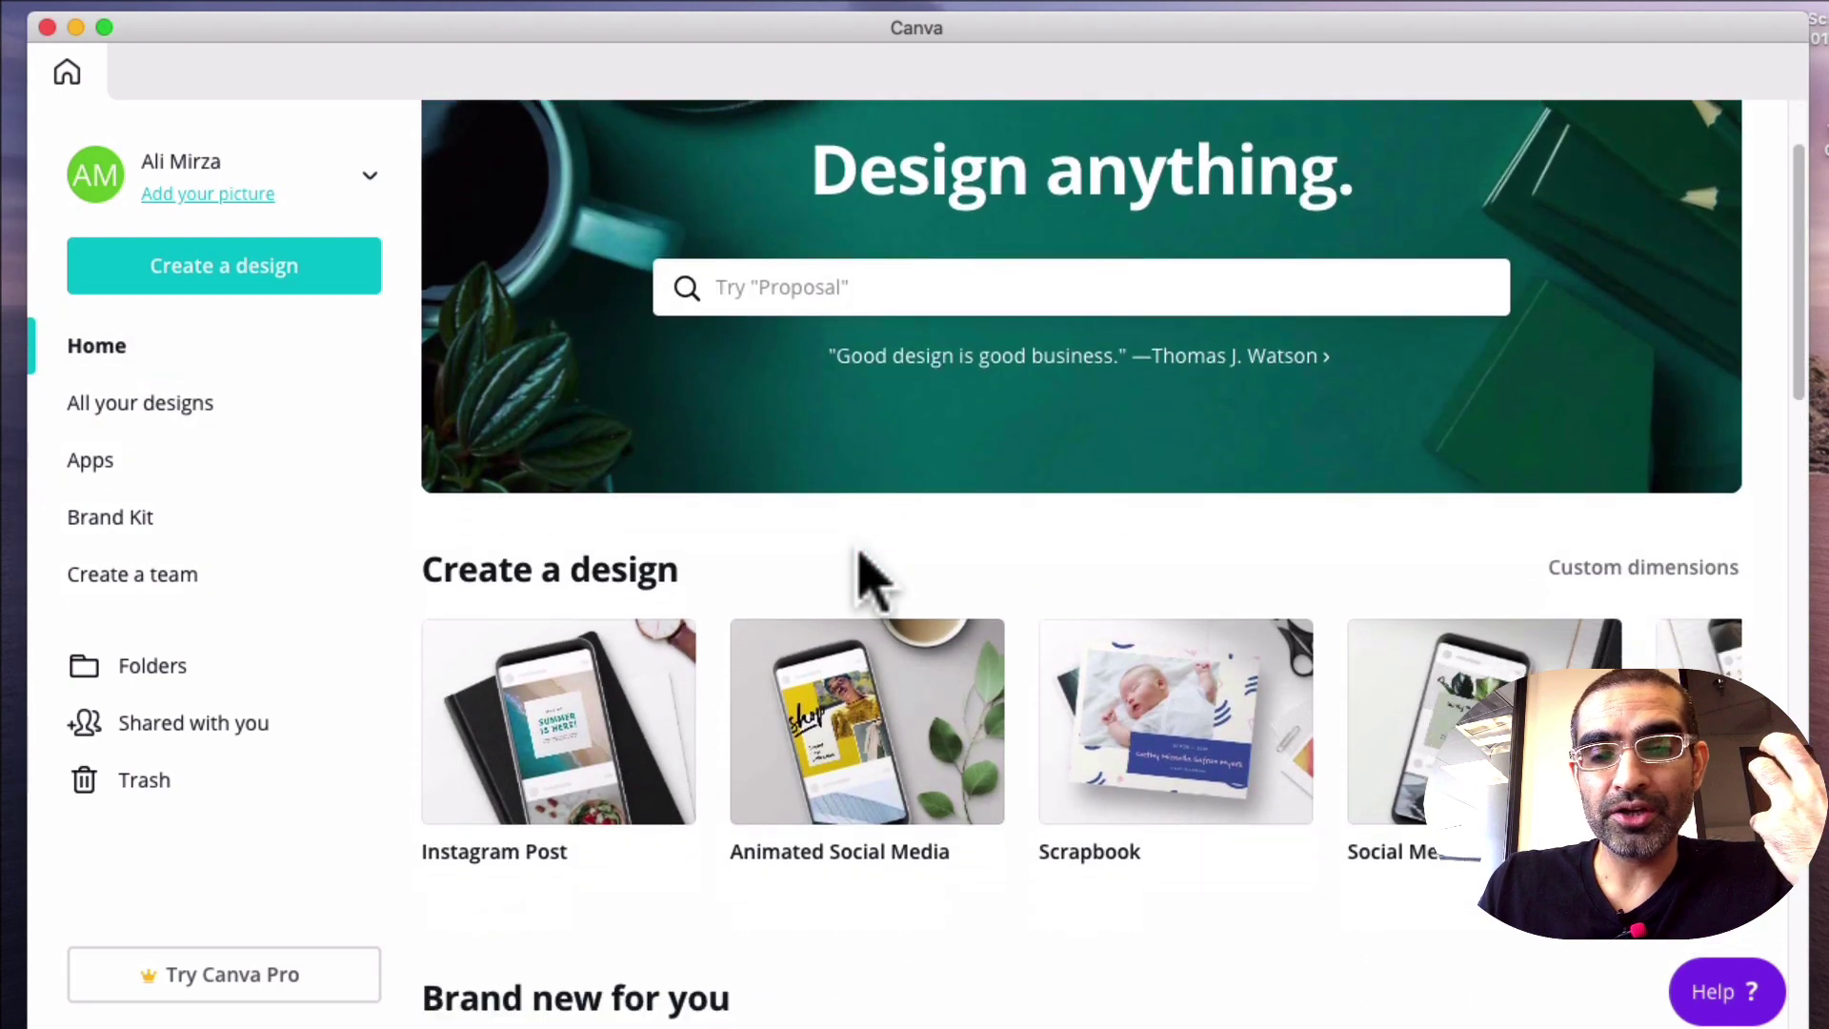
pyautogui.scroll(-4, 871, 579)
pyautogui.scroll(-2, 872, 579)
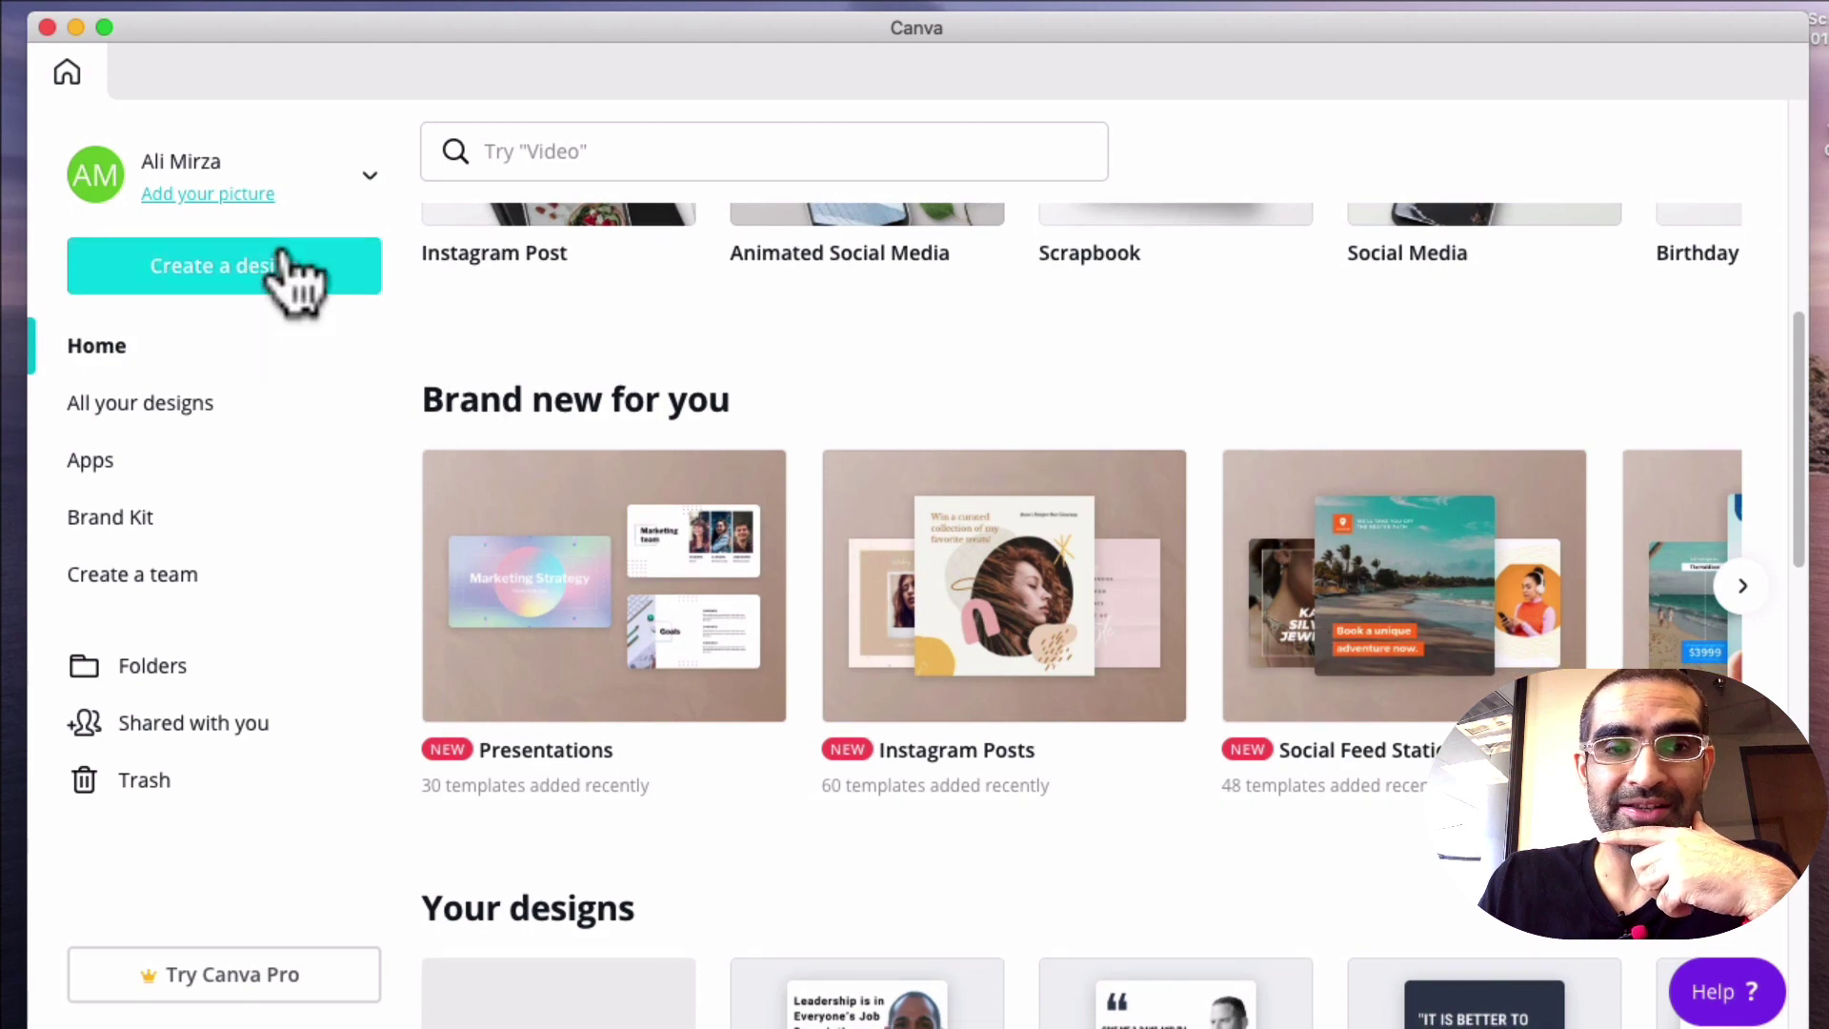
pyautogui.click(285, 266)
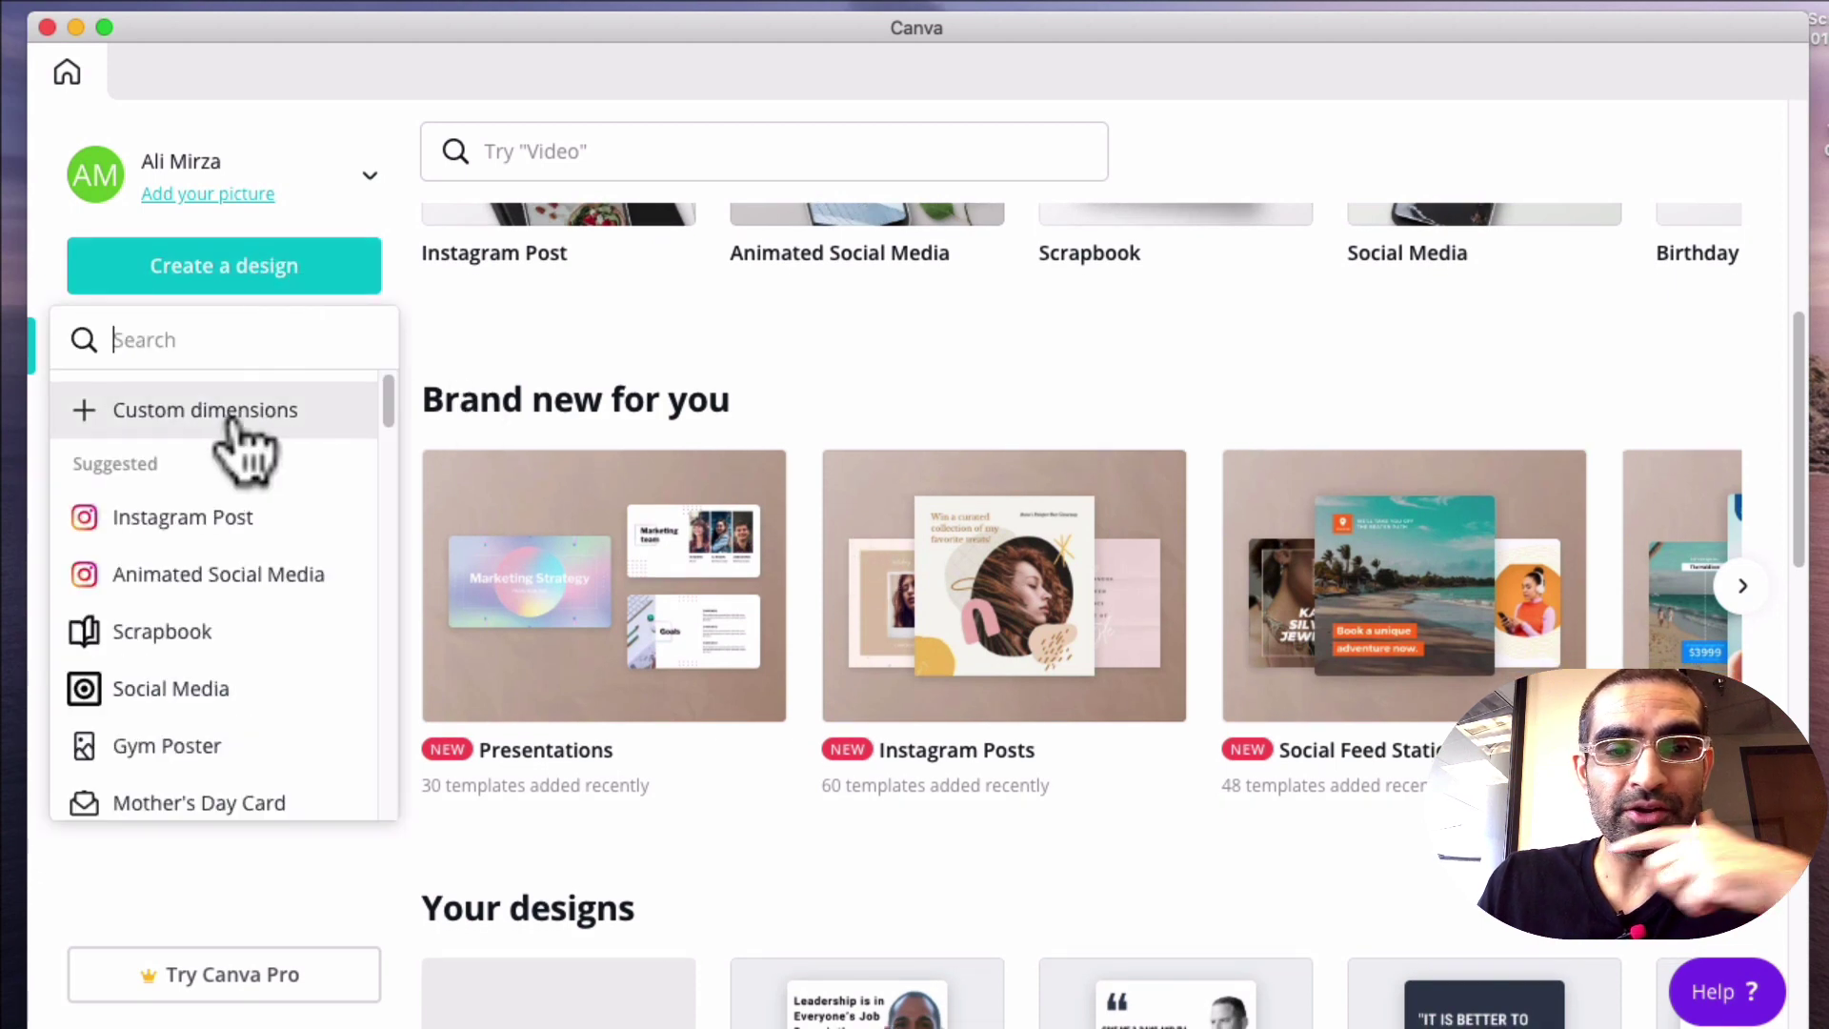
pyautogui.scroll(-2, 265, 589)
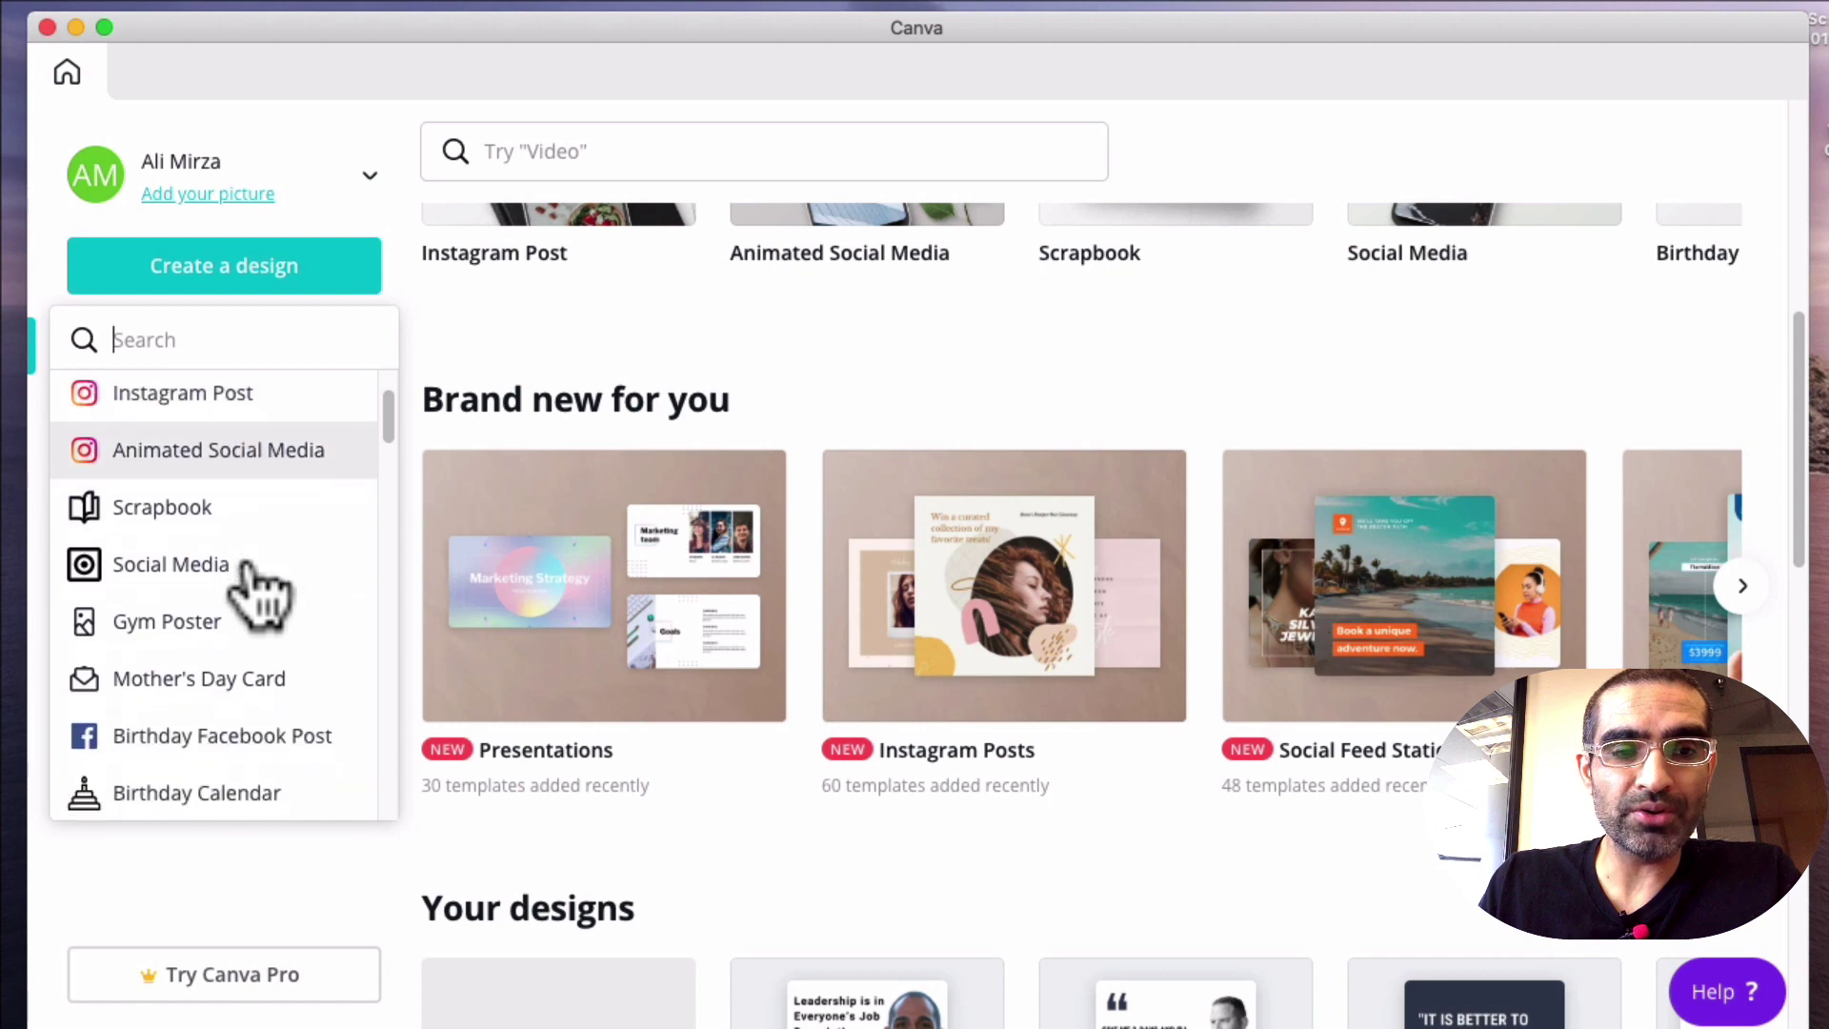
pyautogui.scroll(-3, 265, 589)
pyautogui.scroll(5, 250, 572)
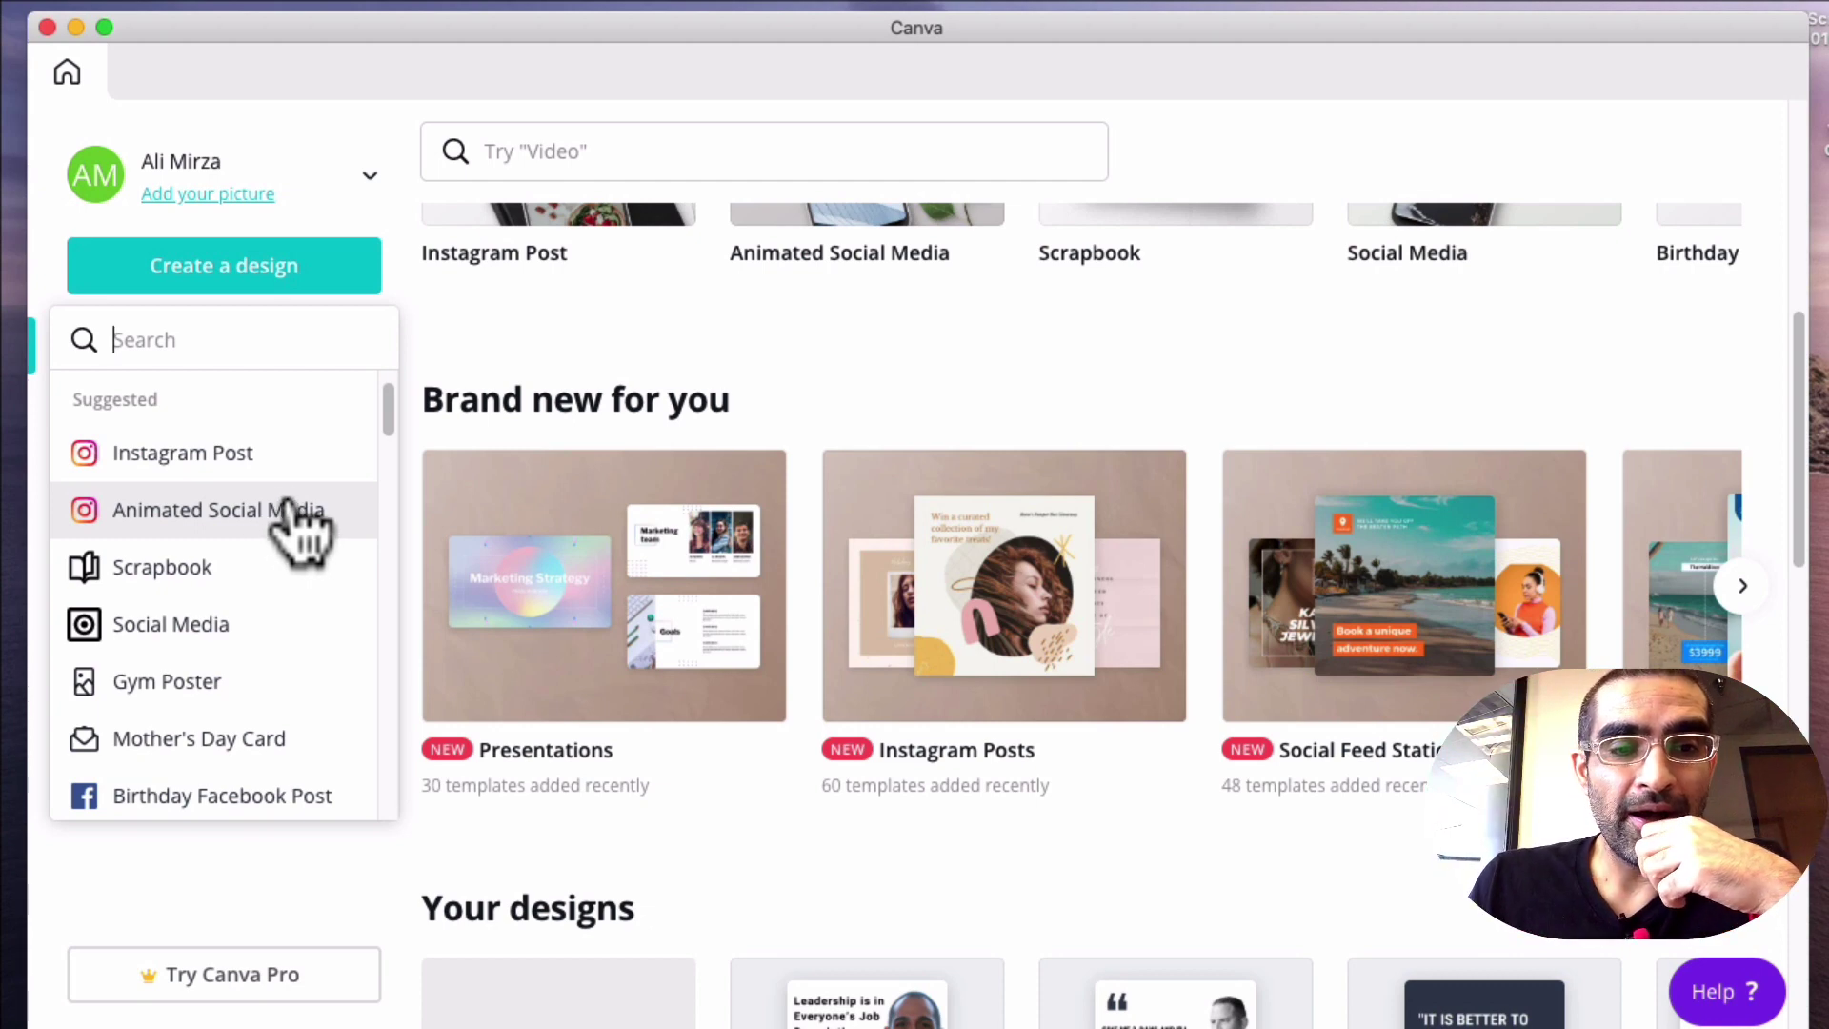
pyautogui.scroll(-2, 283, 614)
pyautogui.scroll(-3, 283, 614)
pyautogui.scroll(-2, 283, 615)
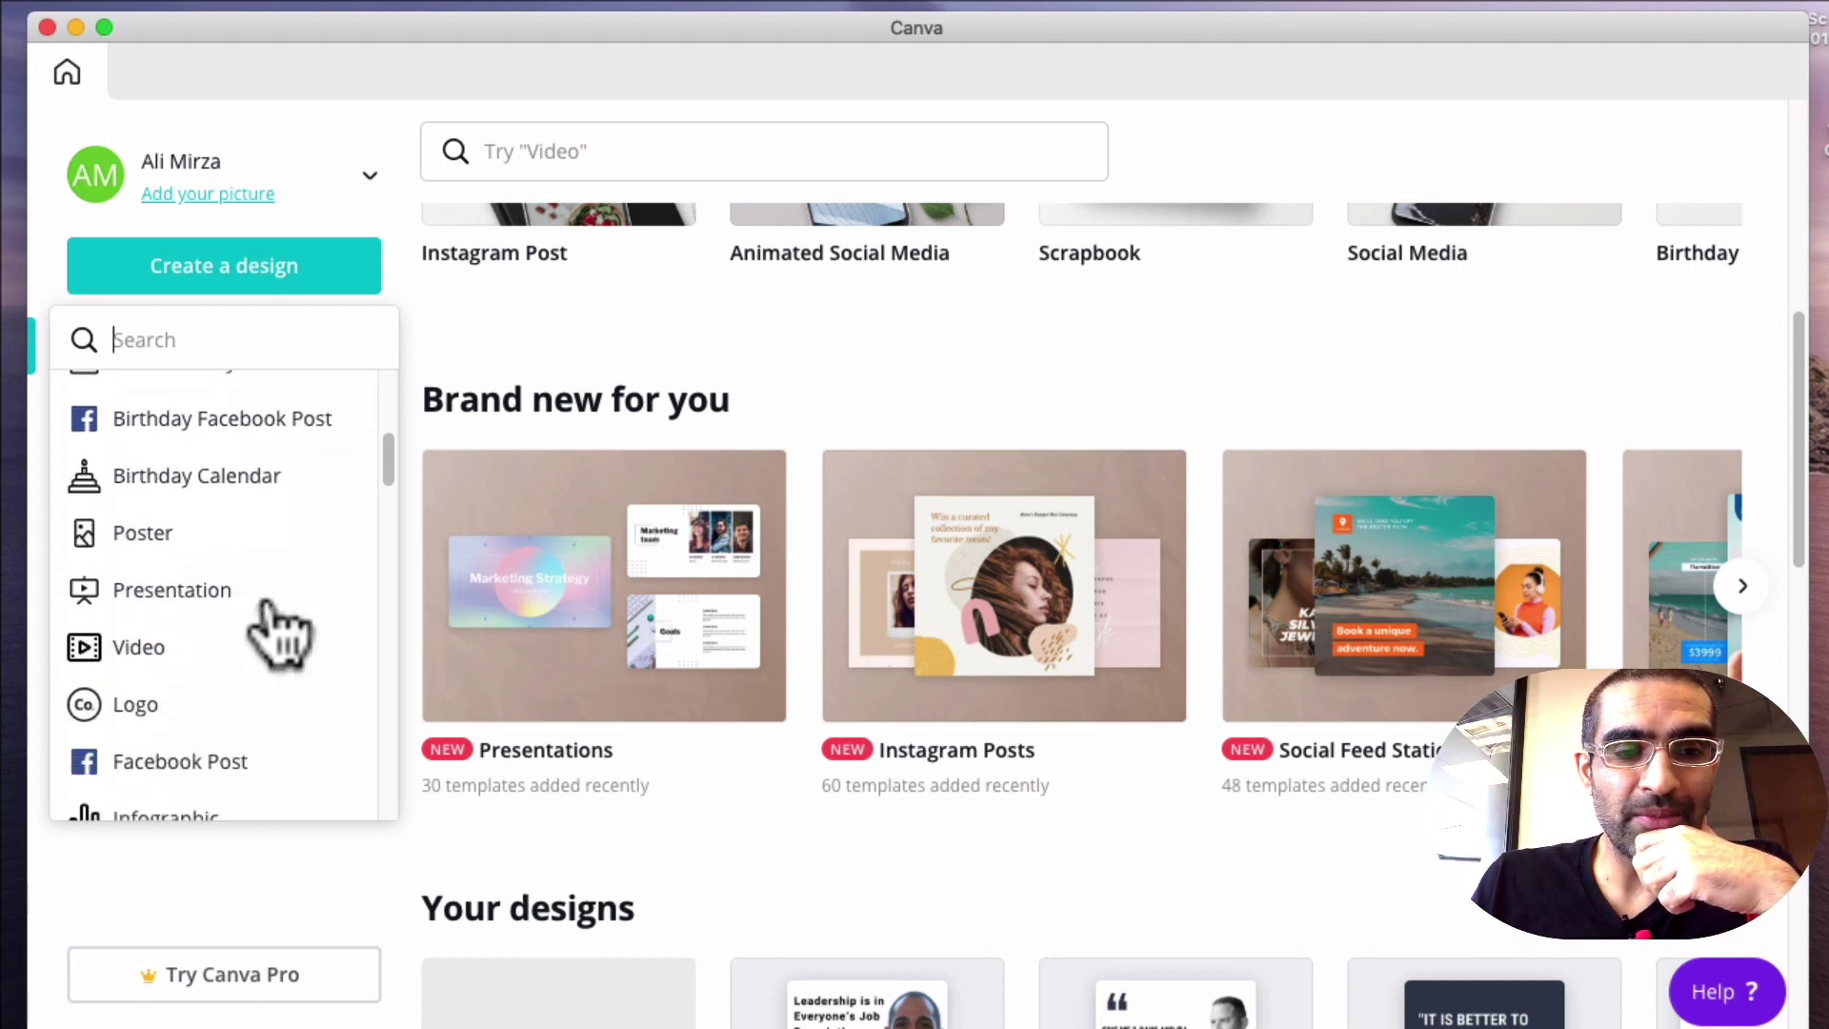
pyautogui.scroll(-2, 283, 630)
pyautogui.scroll(-2, 284, 629)
pyautogui.scroll(-1, 283, 629)
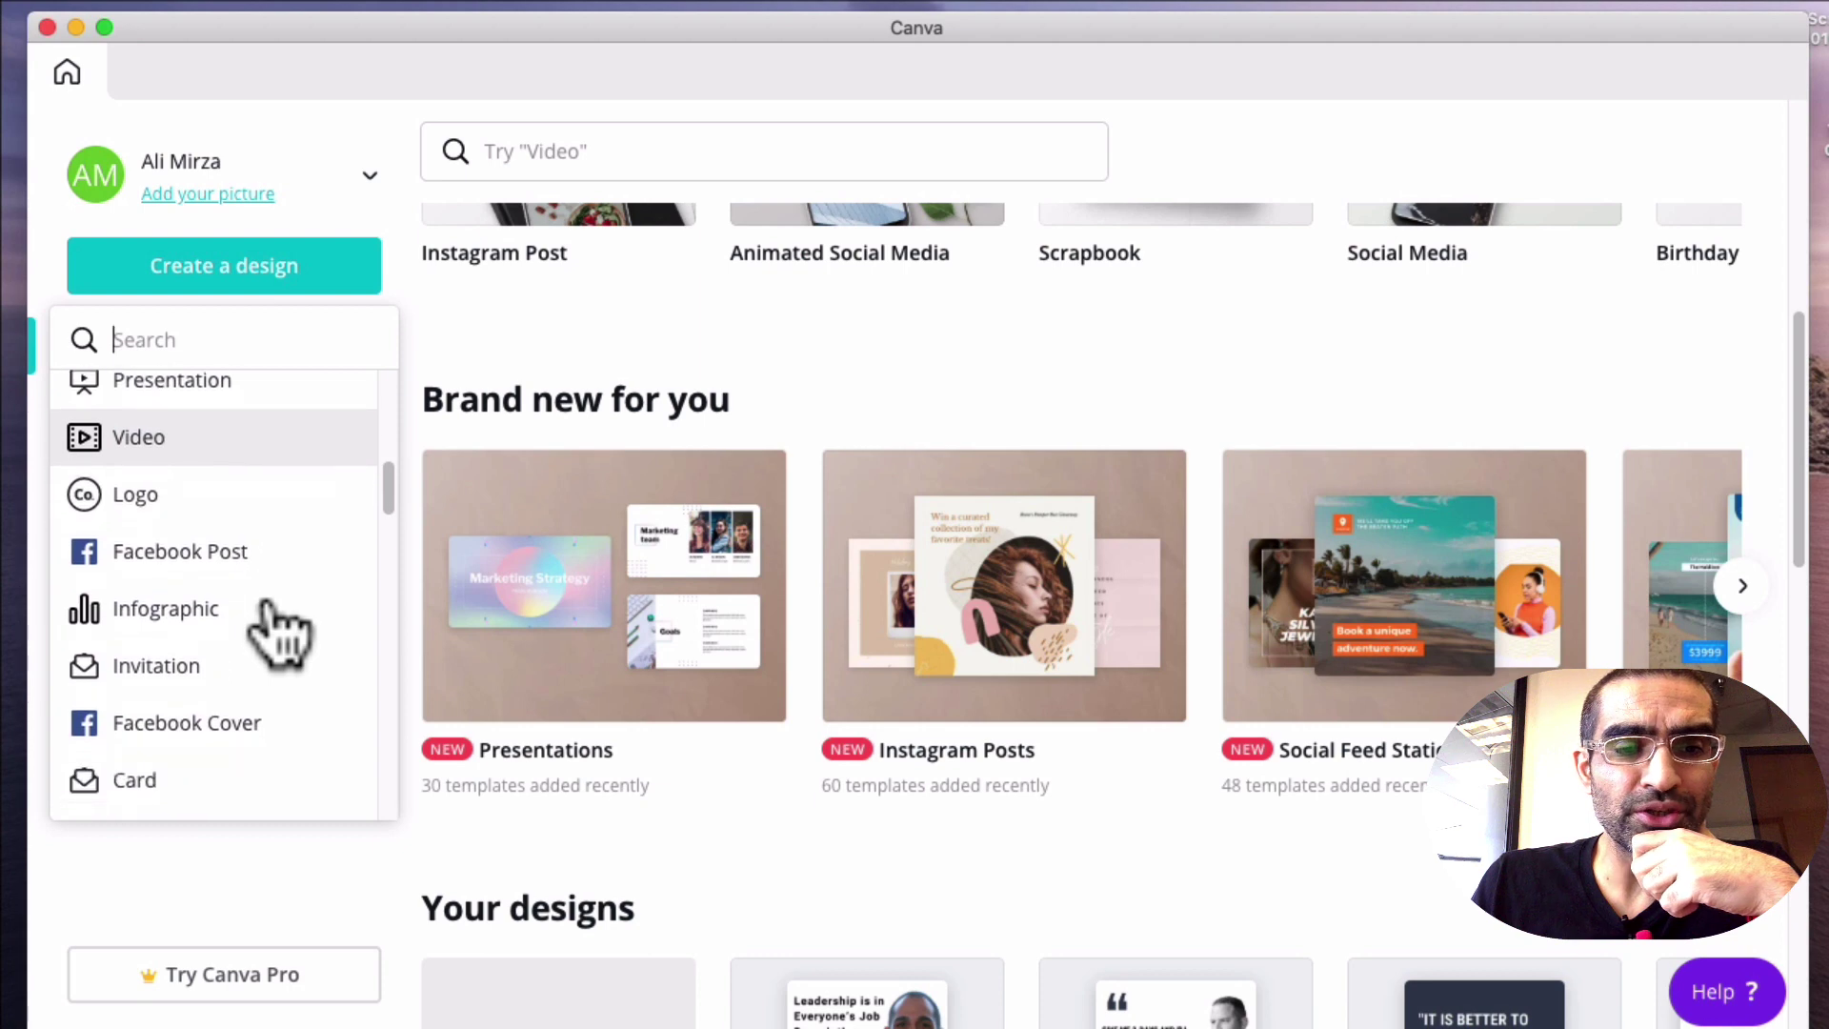
pyautogui.scroll(-1, 284, 629)
pyautogui.scroll(-1, 249, 608)
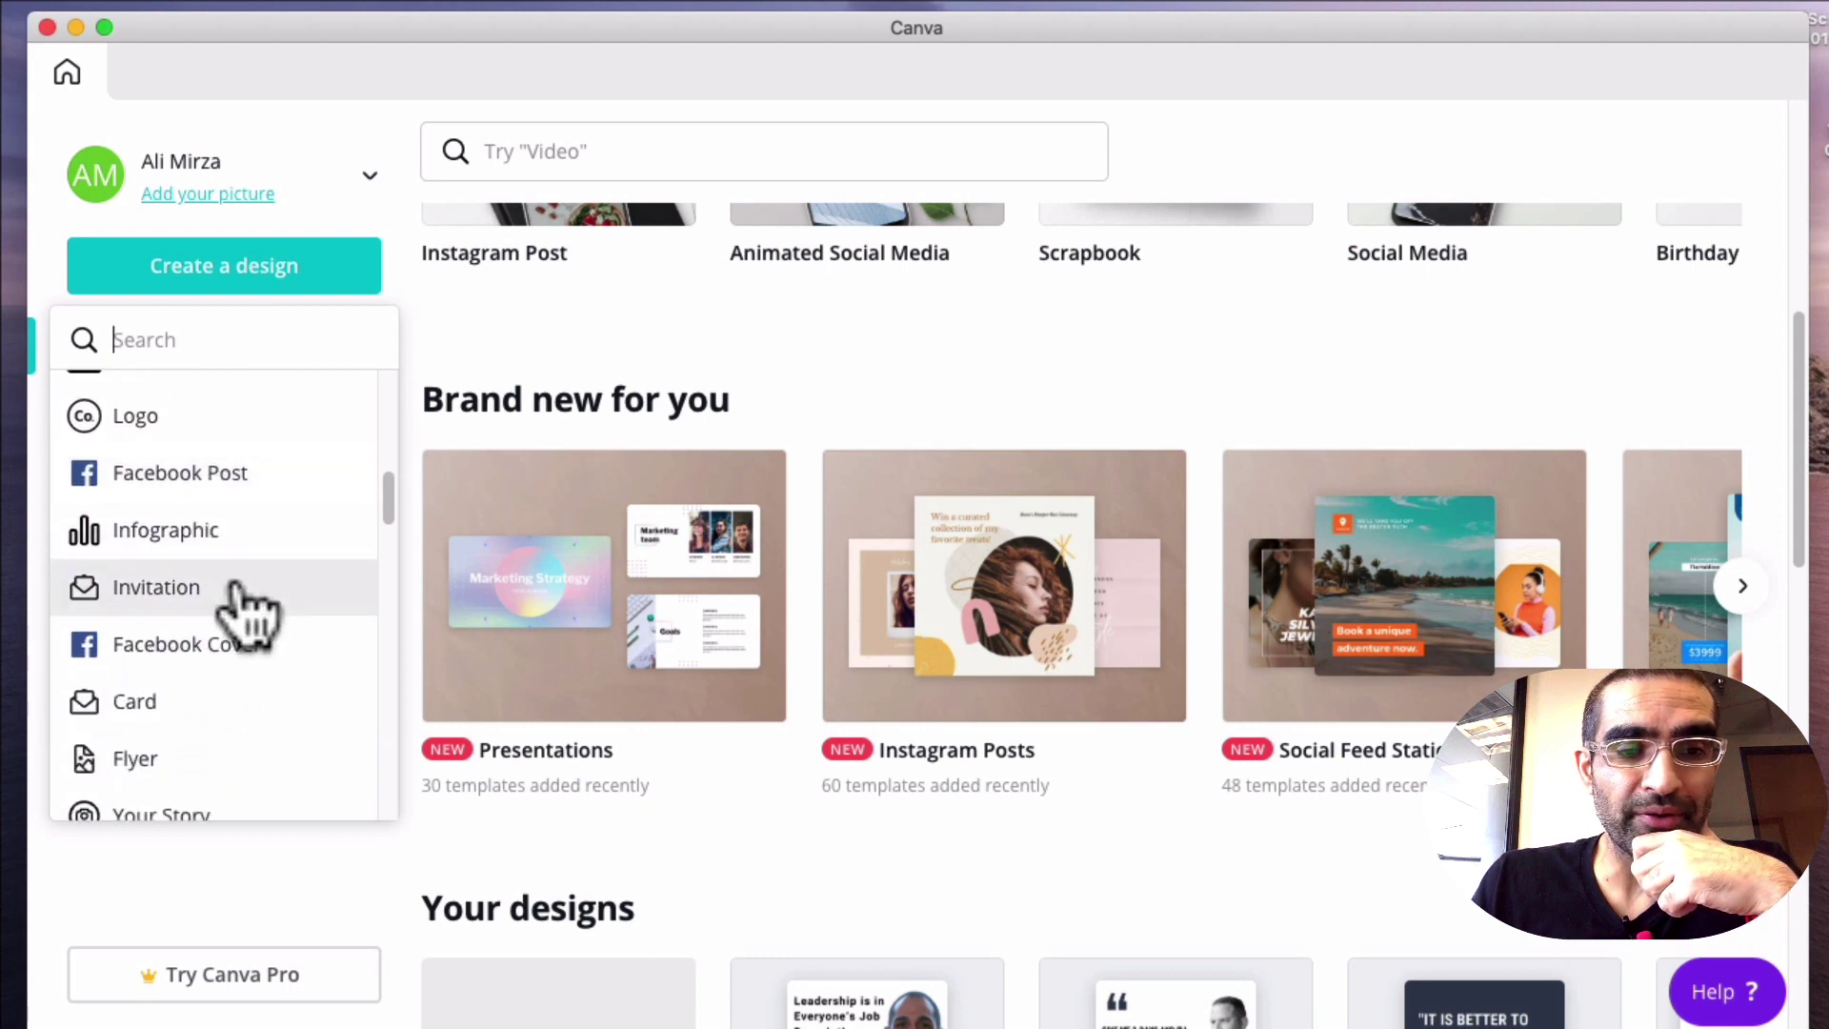
pyautogui.scroll(-2, 251, 606)
pyautogui.scroll(-2, 236, 614)
pyautogui.scroll(-1, 228, 628)
pyautogui.scroll(-2, 226, 640)
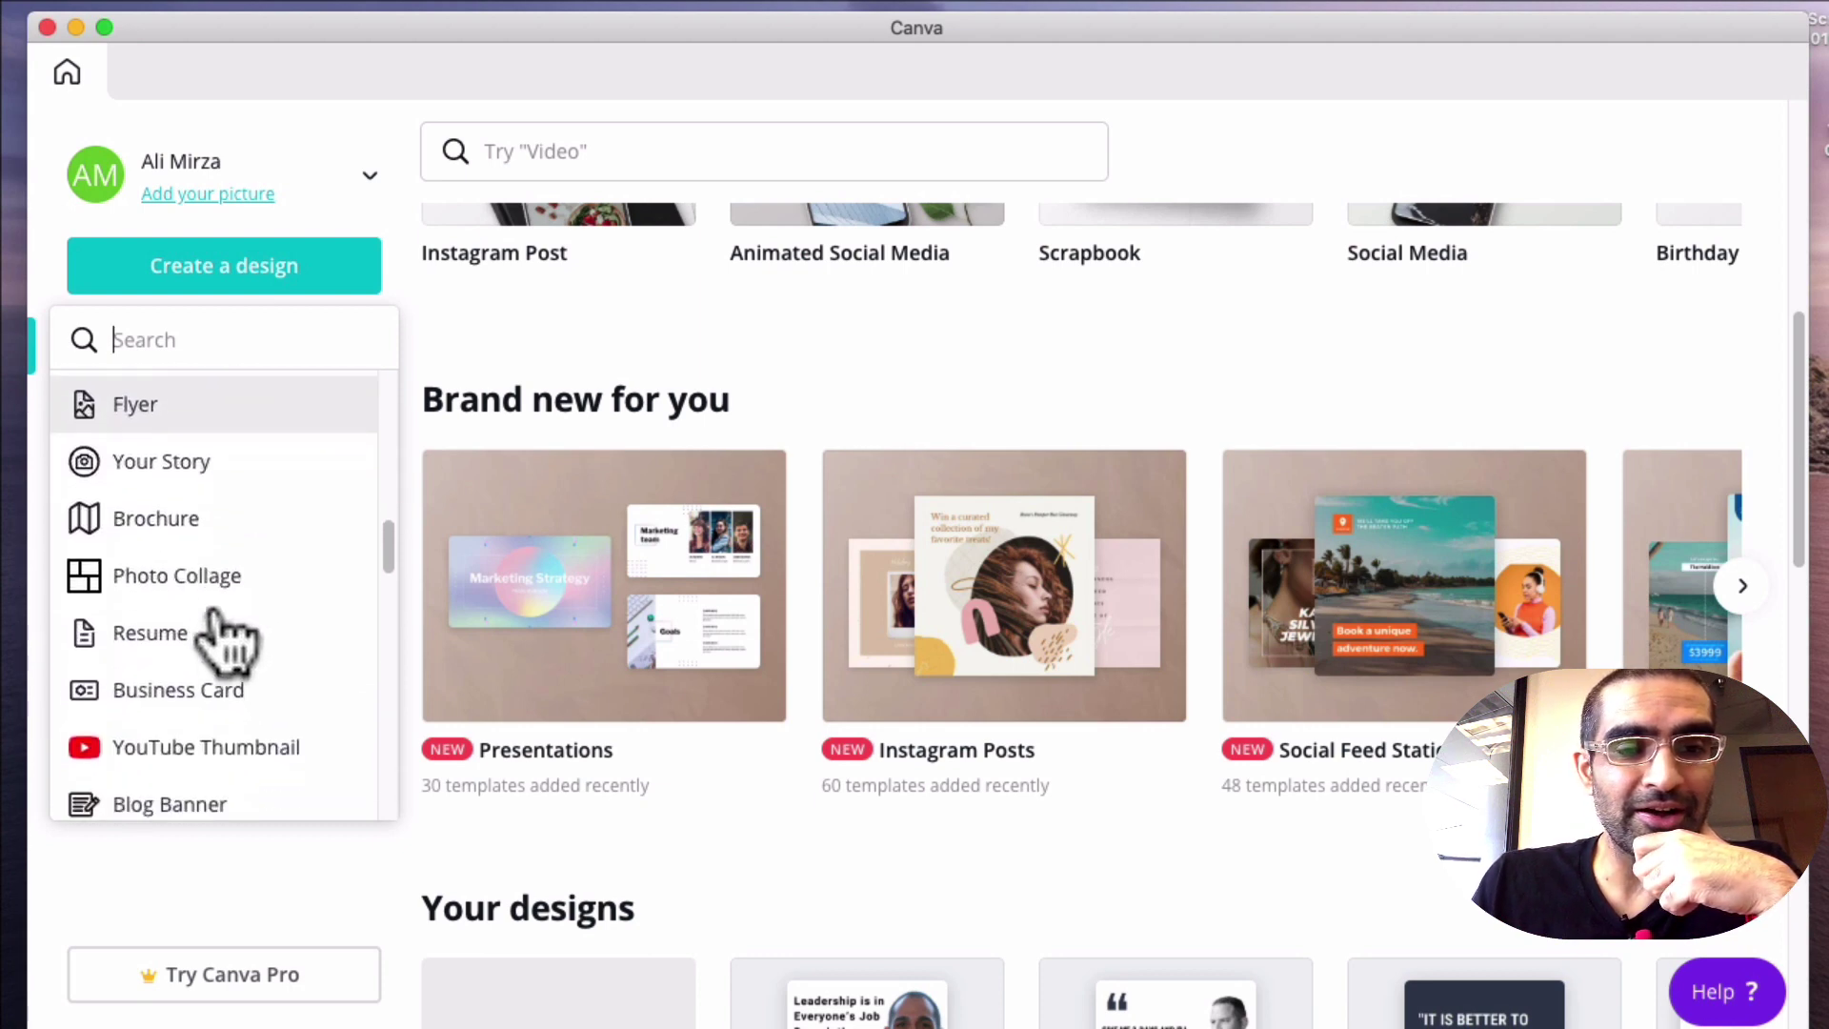
pyautogui.scroll(-1, 226, 640)
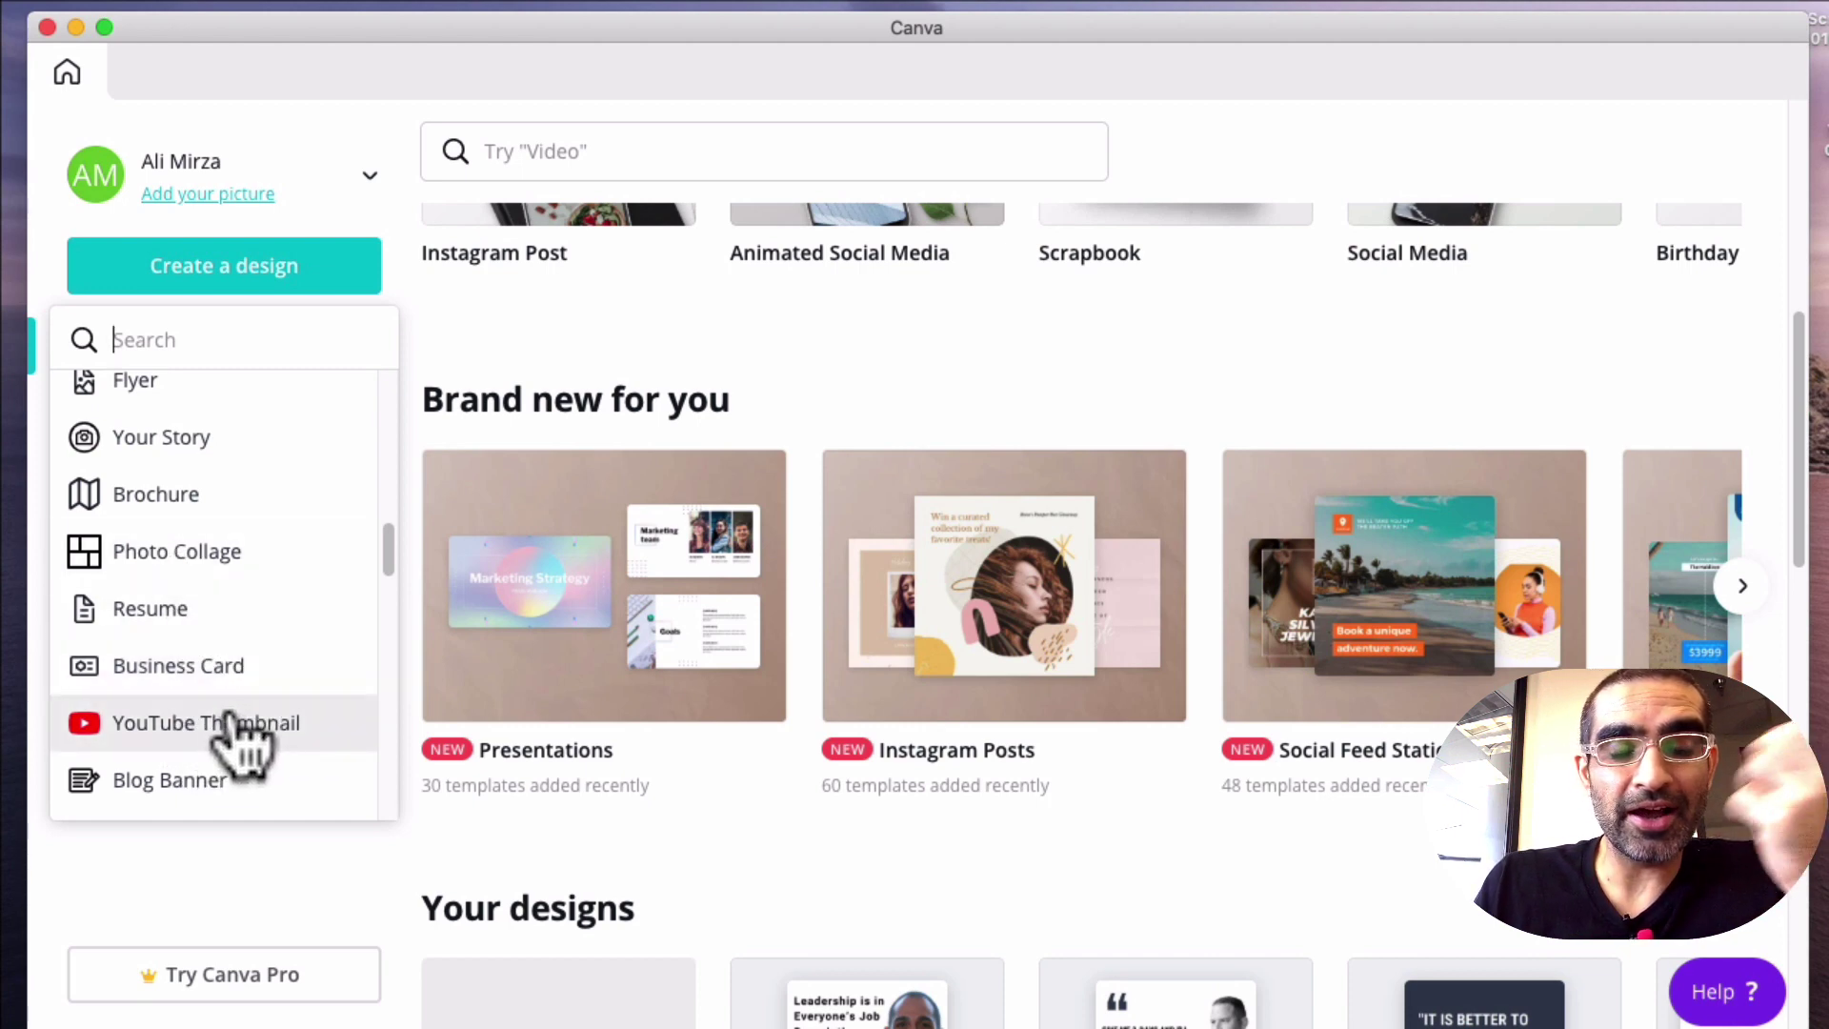
pyautogui.scroll(3, 229, 571)
pyautogui.scroll(2, 230, 572)
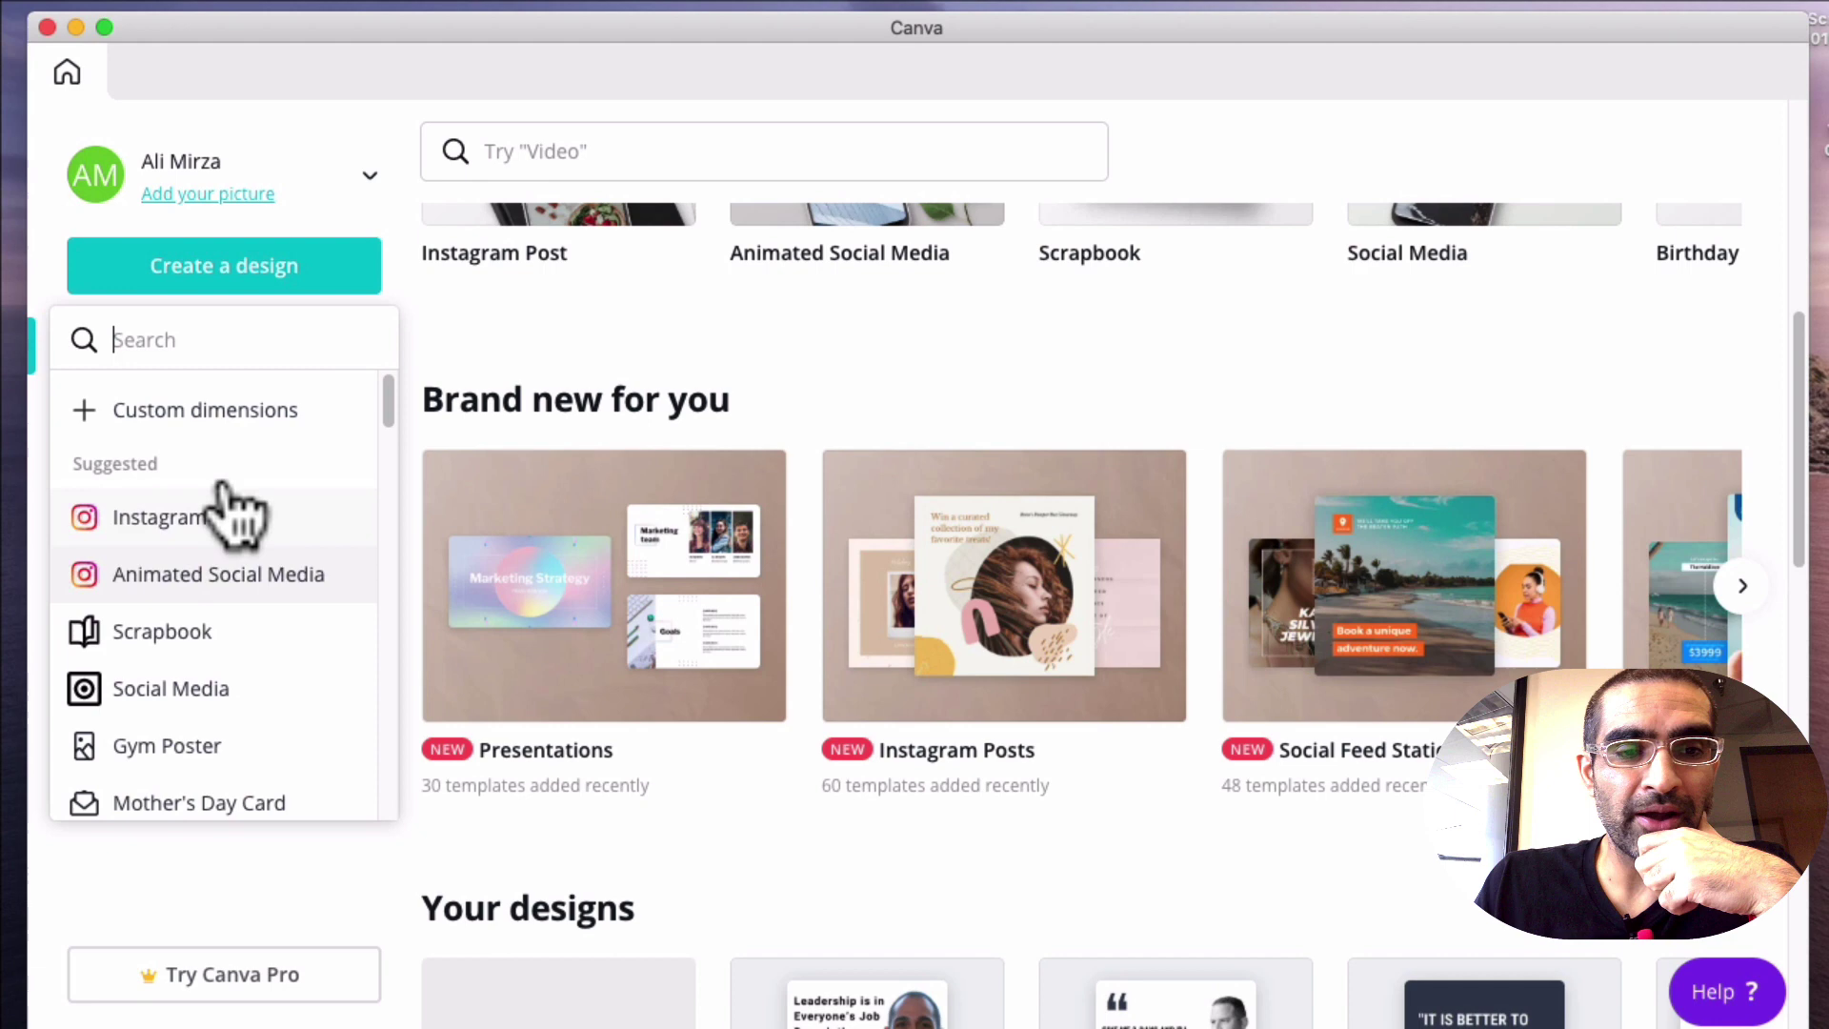
# - Create an Instagram Post from the Organic veggie baskets template and browse Photos
pyautogui.click(183, 517)
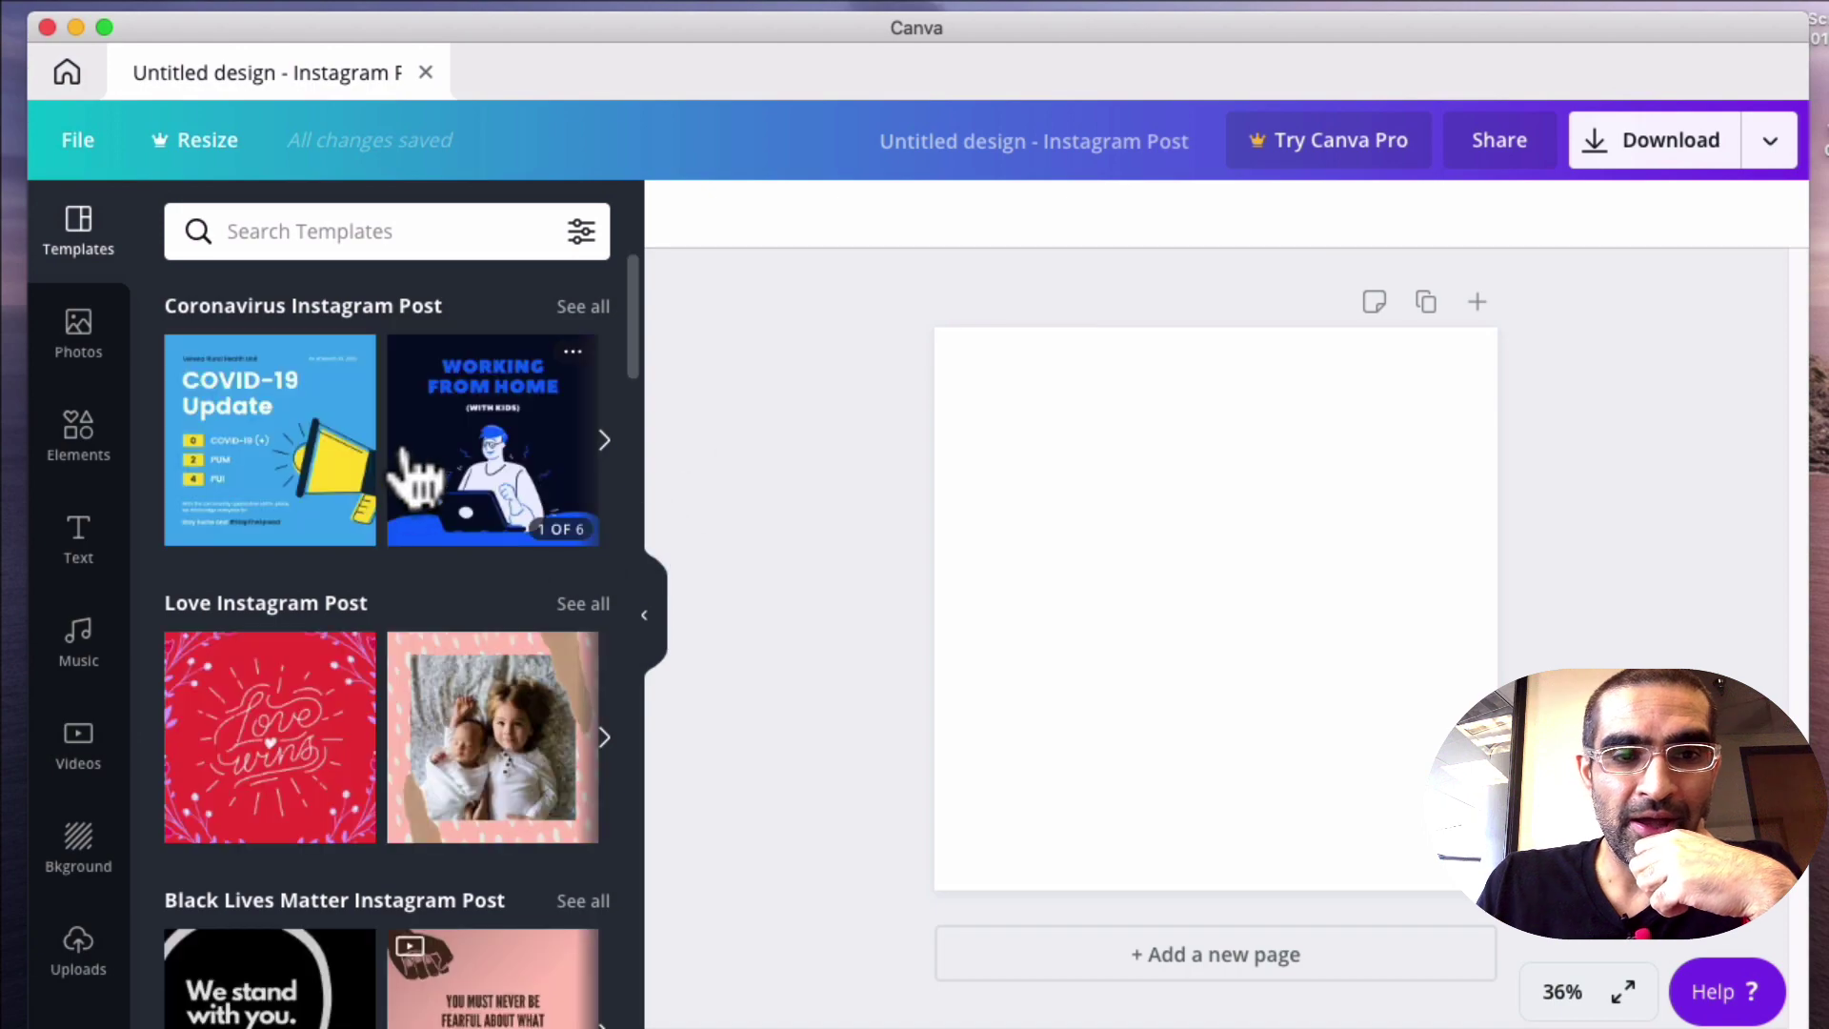
pyautogui.scroll(-3, 418, 469)
pyautogui.scroll(3, 414, 443)
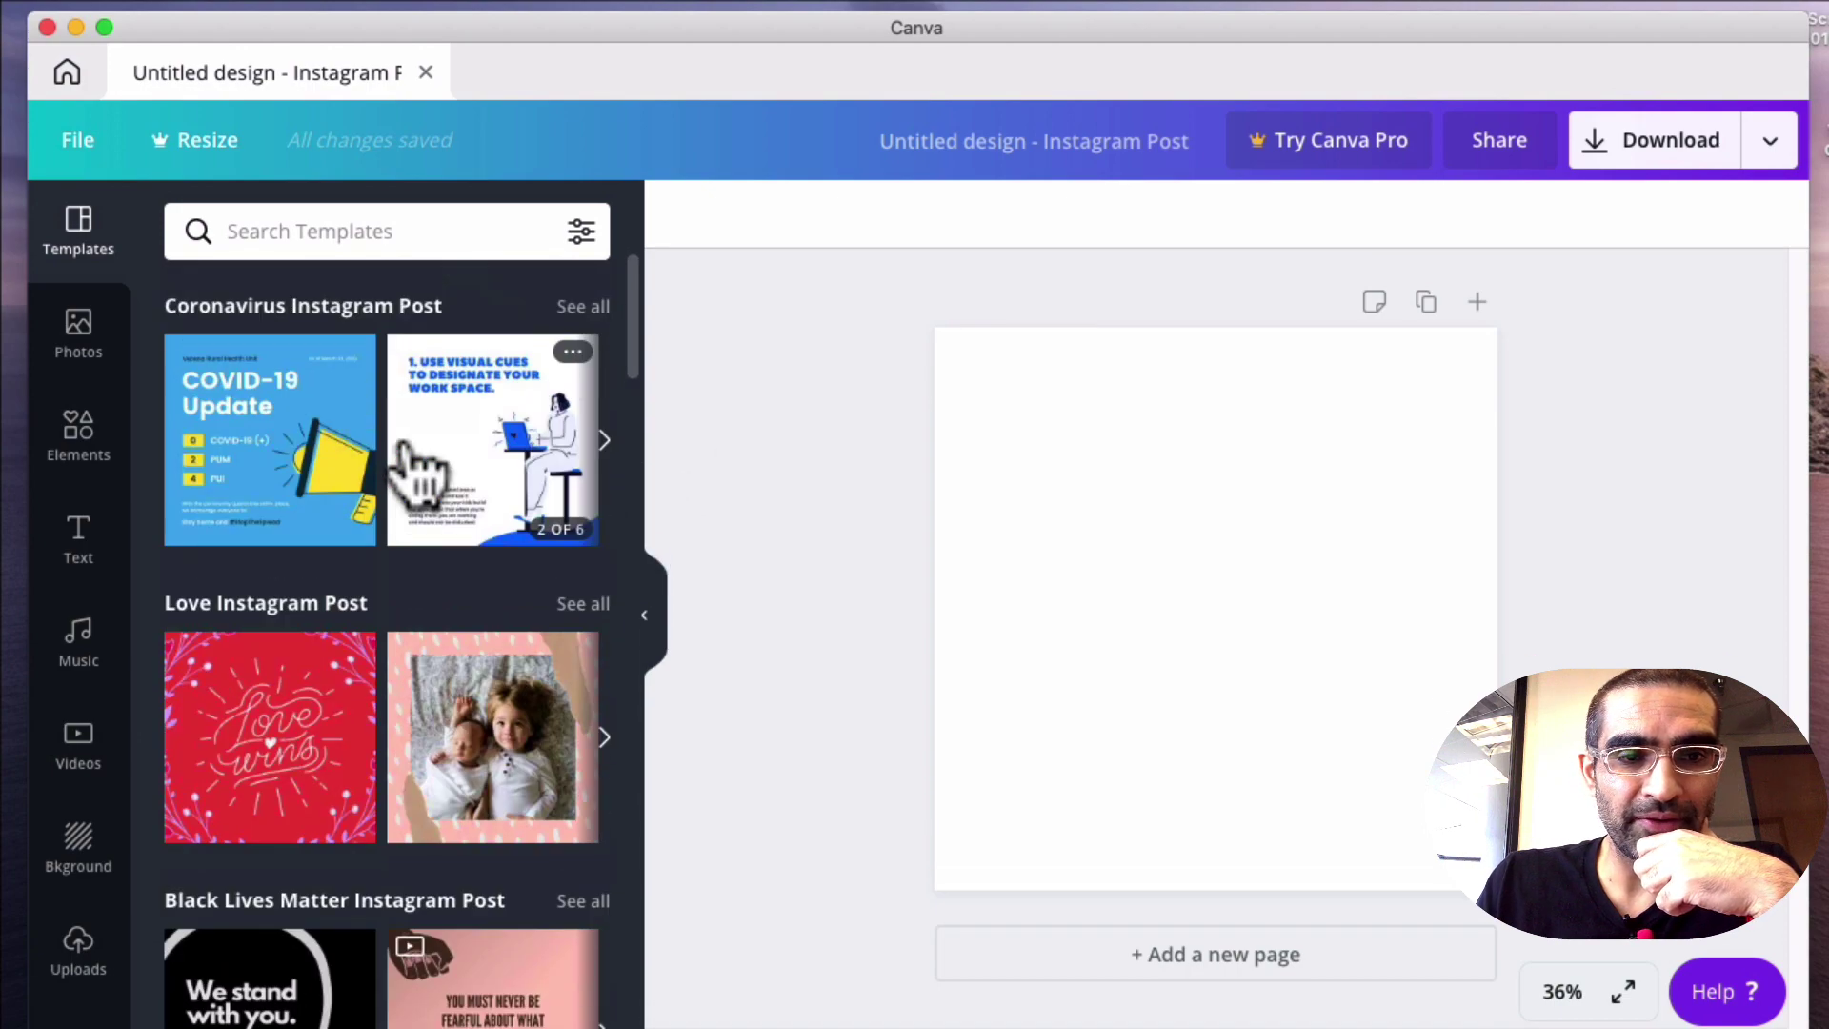
pyautogui.scroll(-3, 407, 428)
pyautogui.scroll(-3, 407, 429)
pyautogui.scroll(-2, 408, 429)
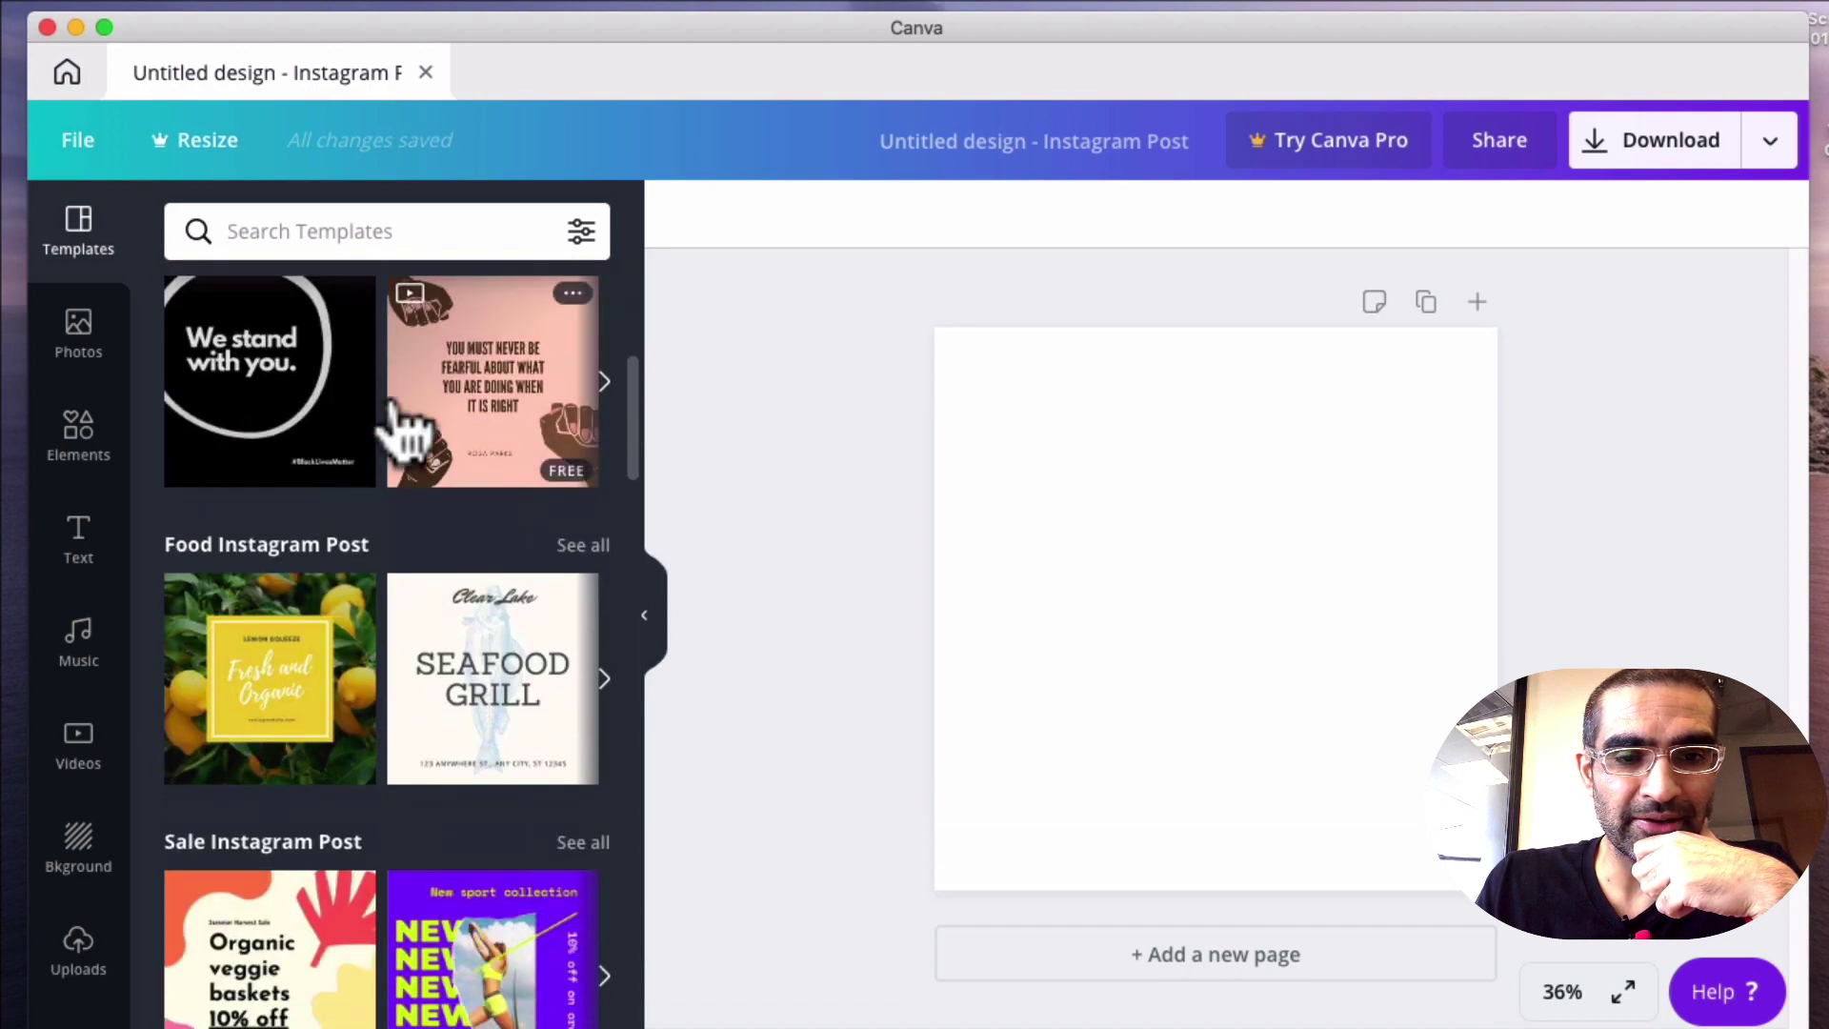
pyautogui.scroll(-2, 408, 429)
pyautogui.scroll(-1, 407, 429)
pyautogui.click(282, 737)
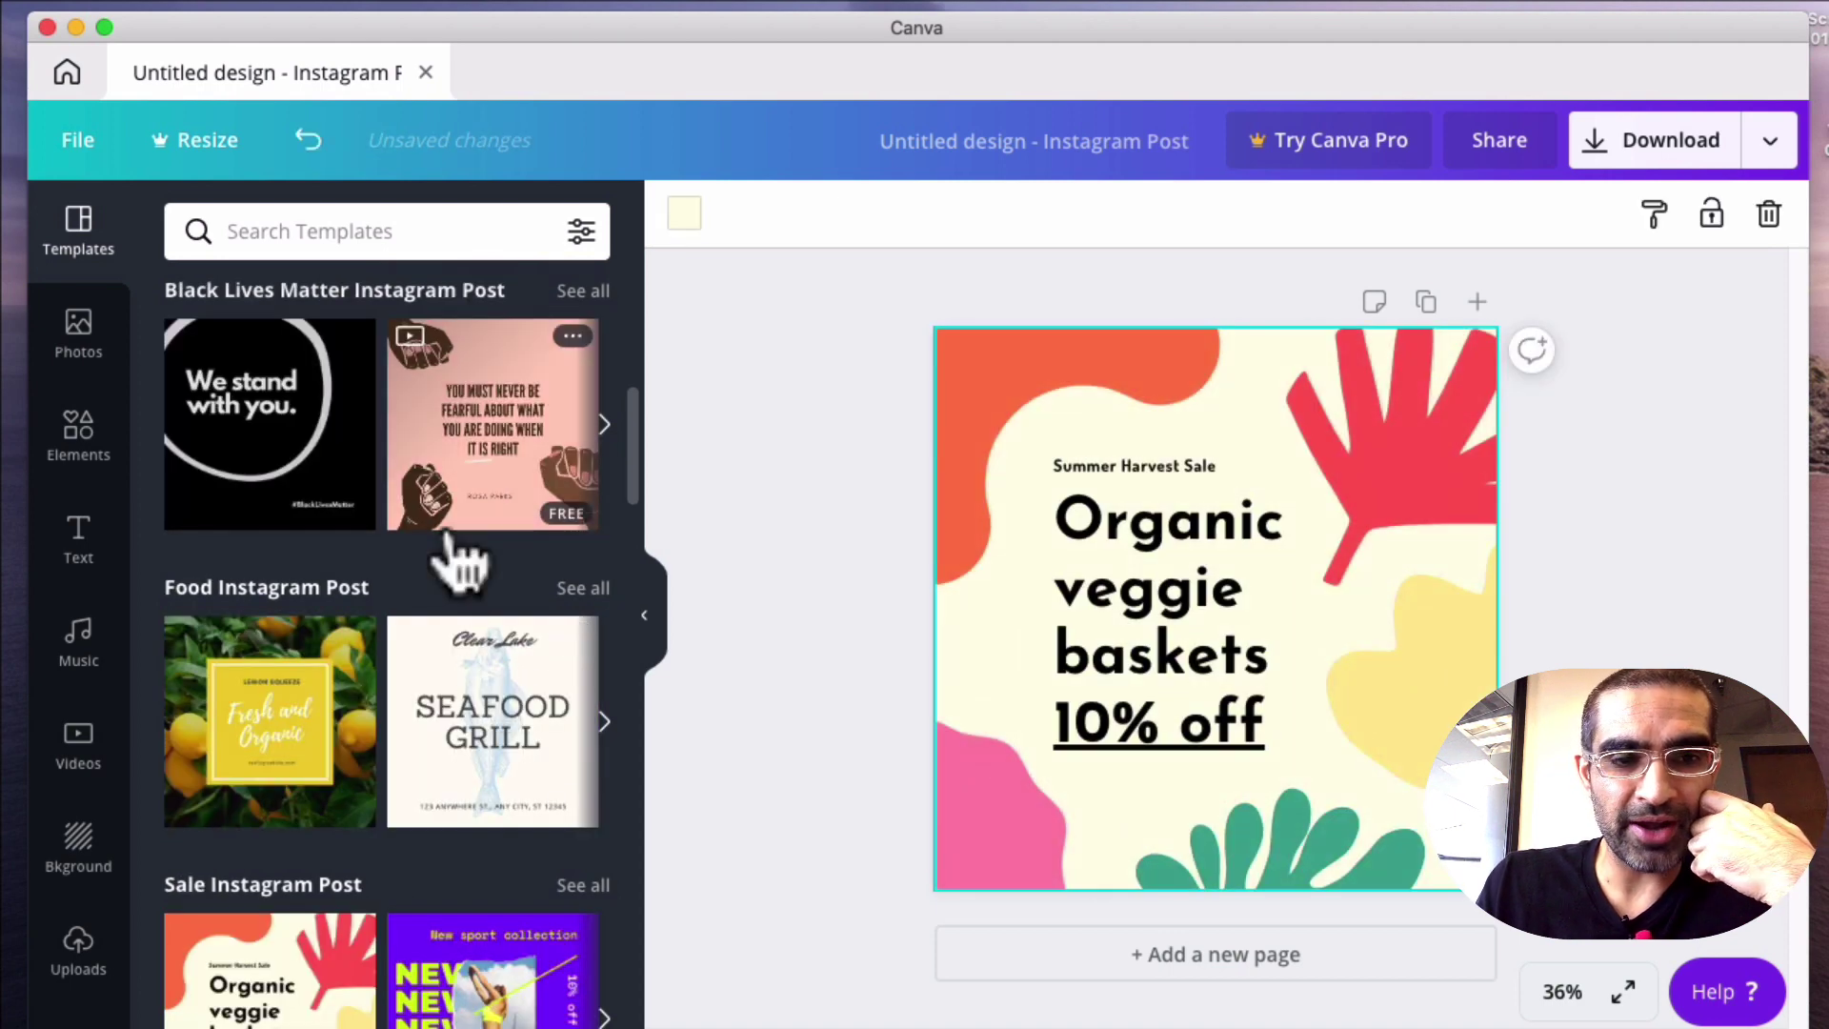
pyautogui.click(78, 331)
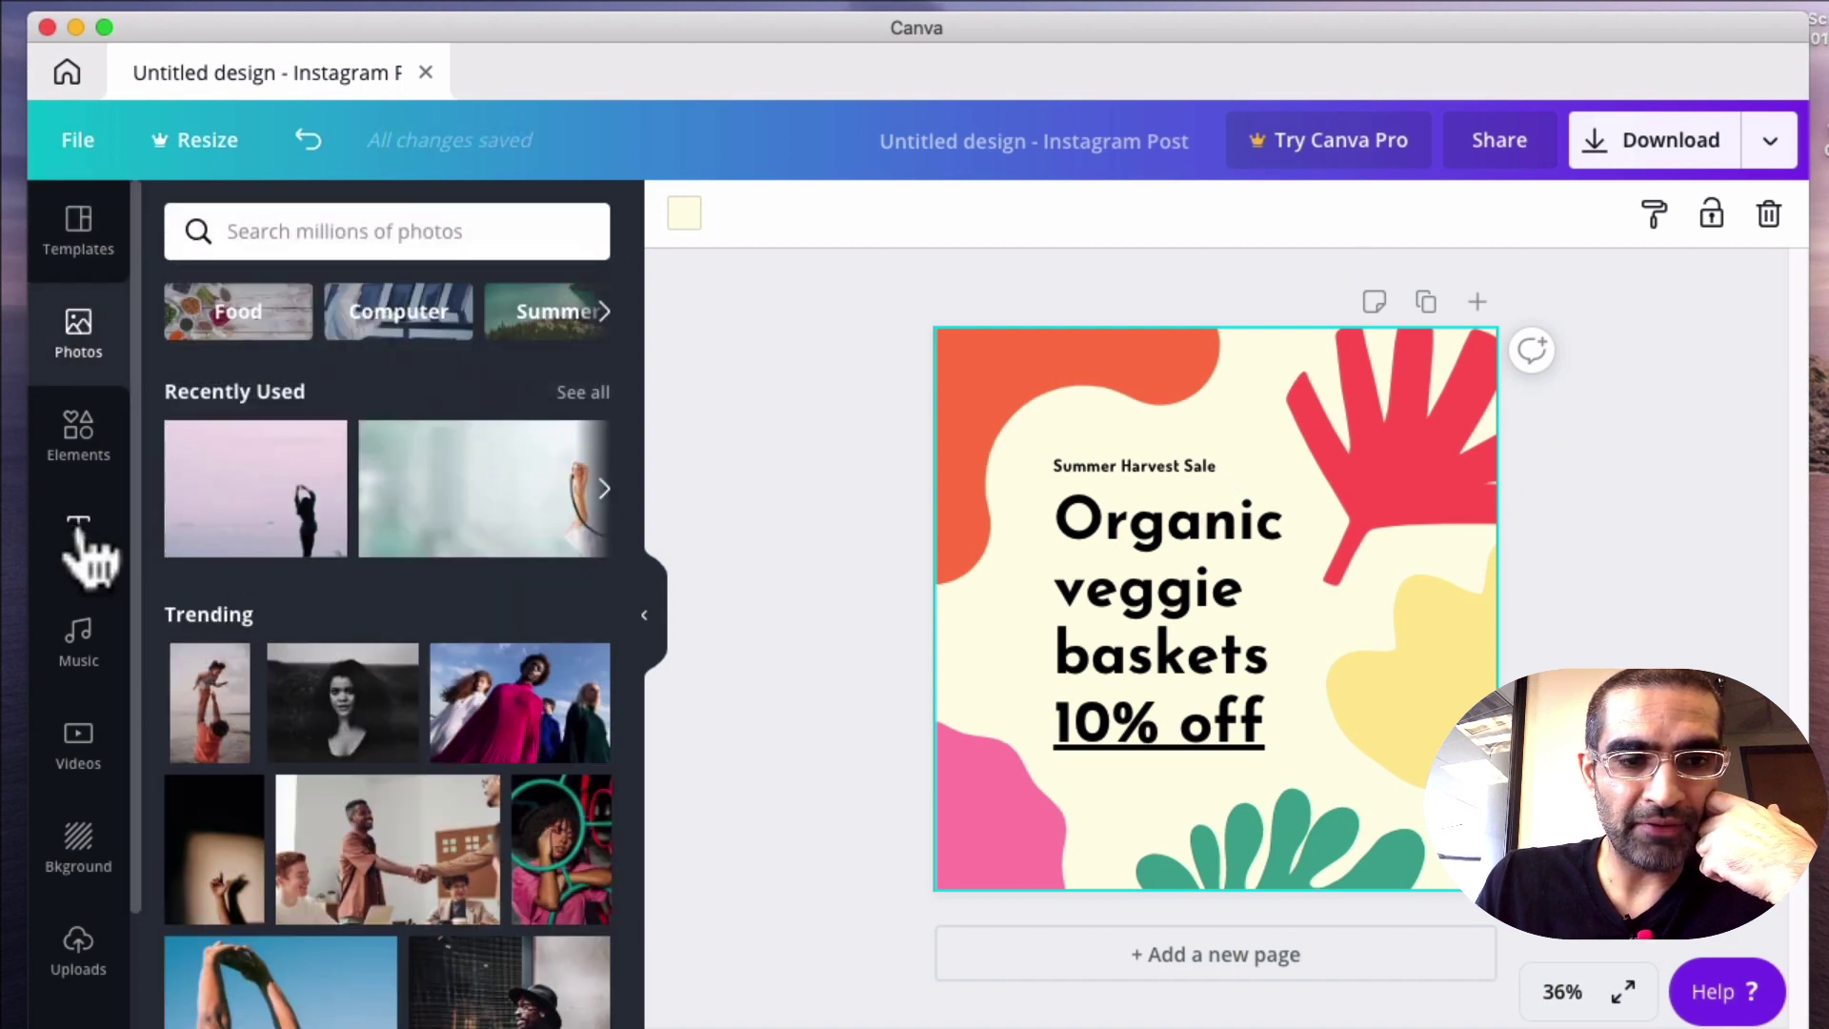
pyautogui.scroll(-1, 84, 743)
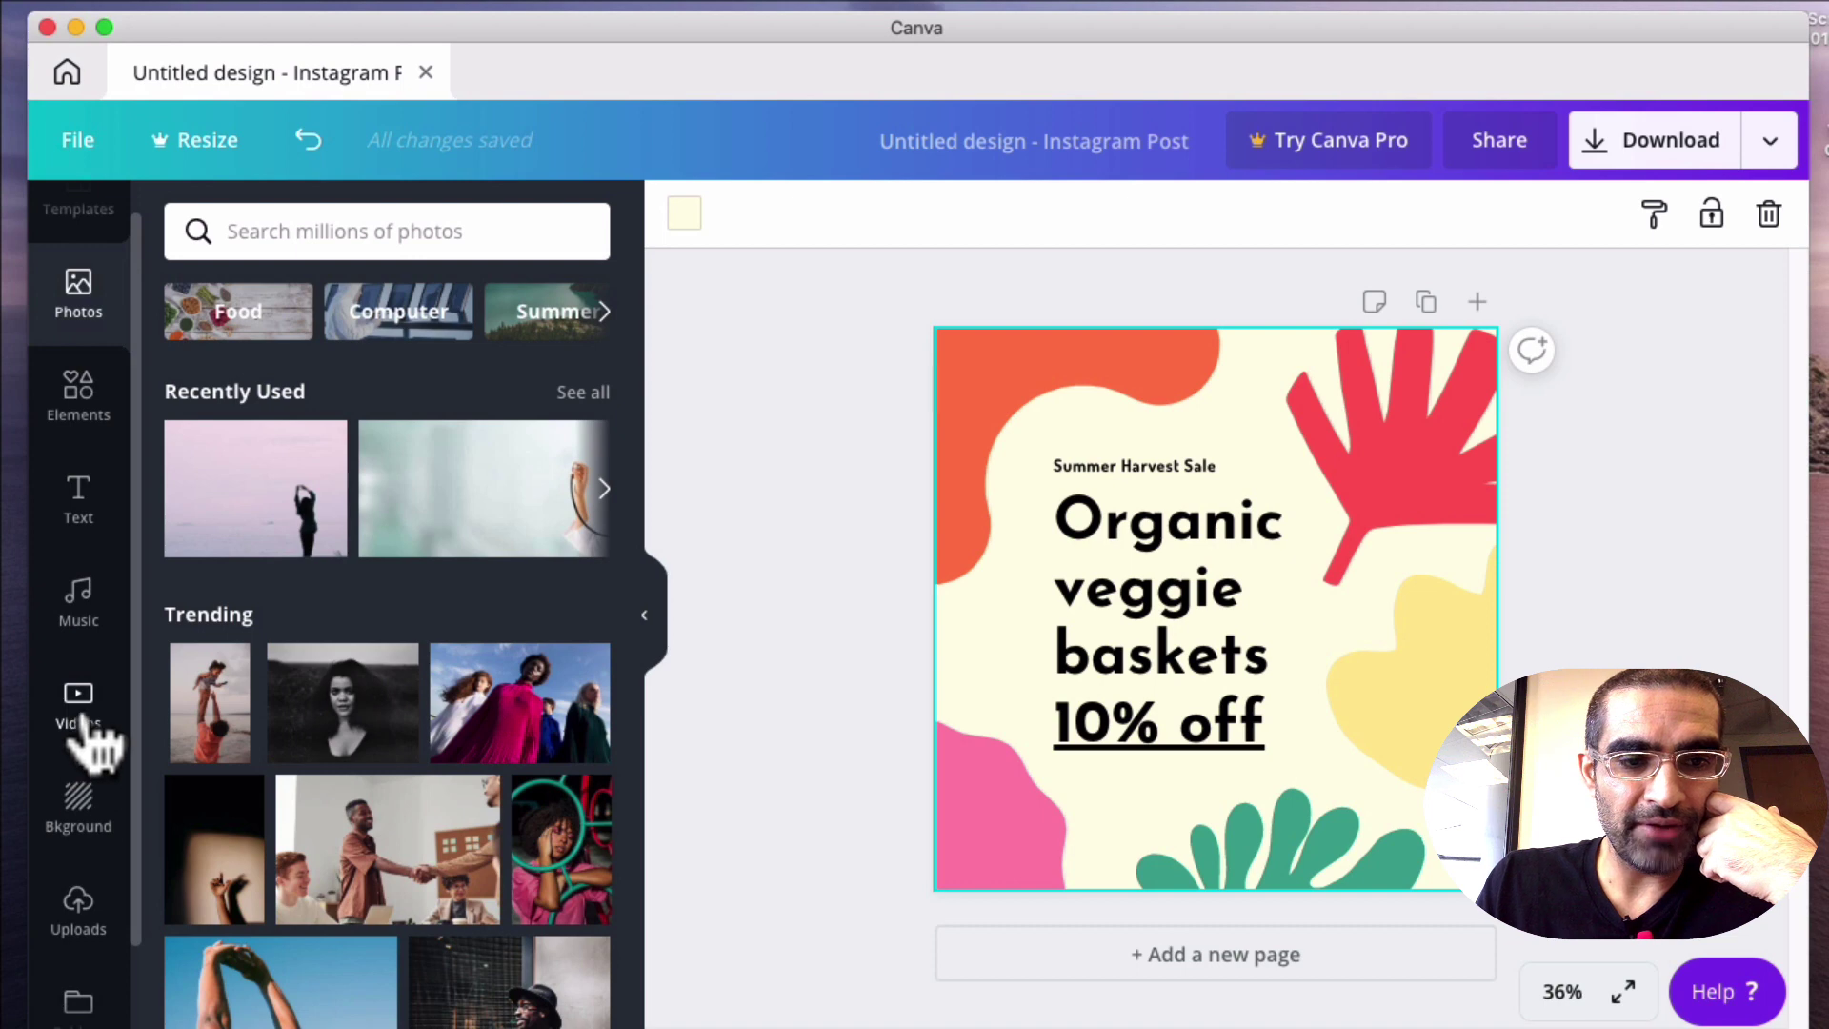
pyautogui.scroll(-2, 98, 741)
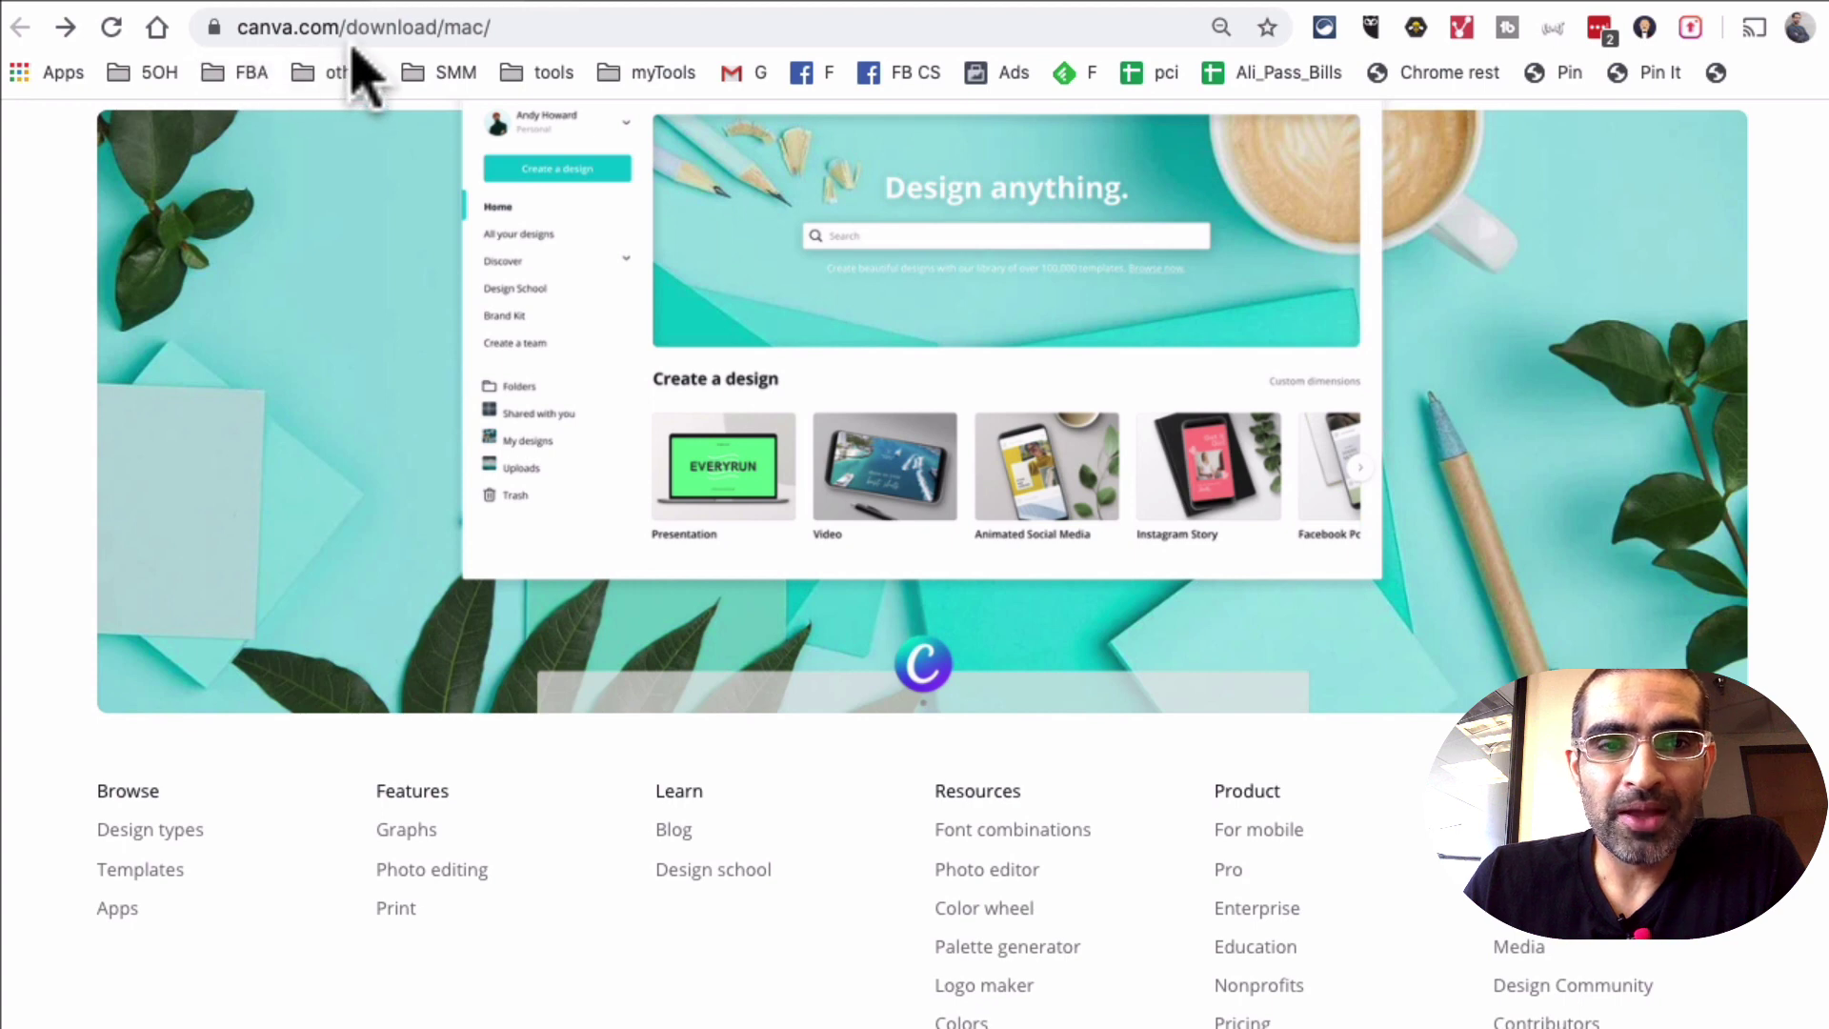
# - In Chrome, select the canva.com/download/mac/ address on the Canva for Mac page
pyautogui.click(521, 27)
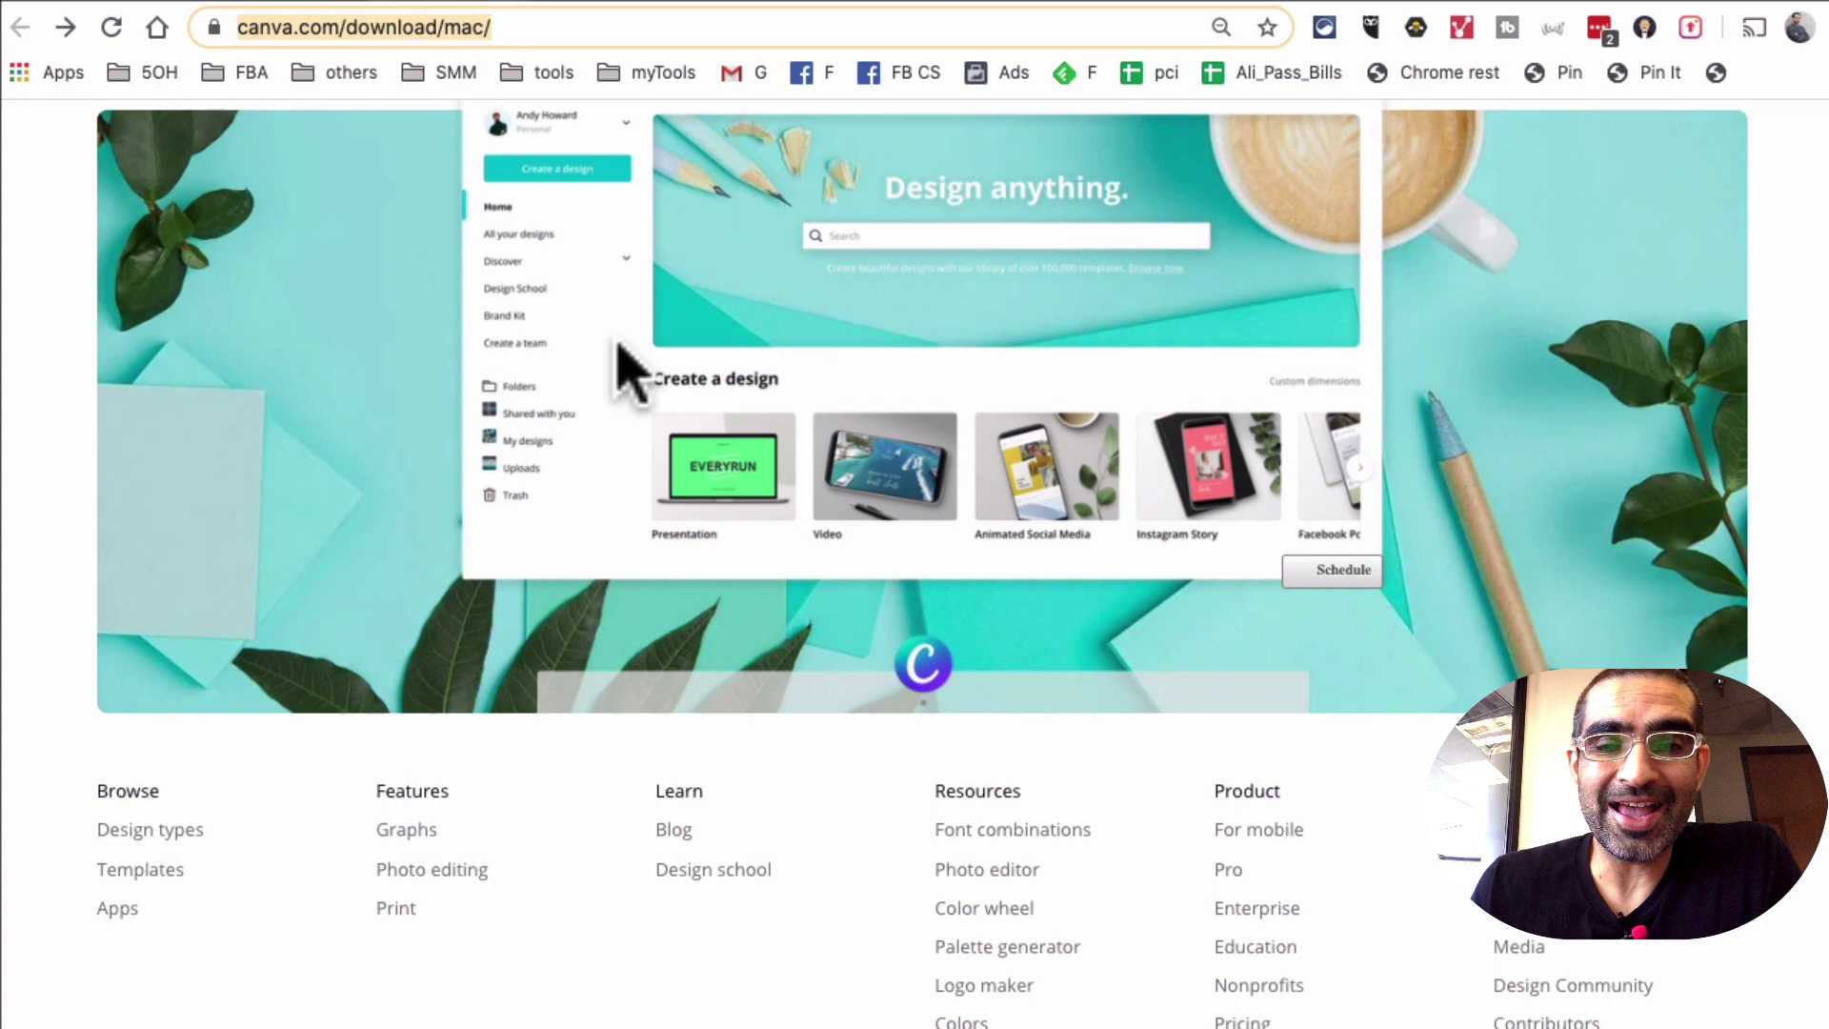
pyautogui.scroll(8, 1208, 593)
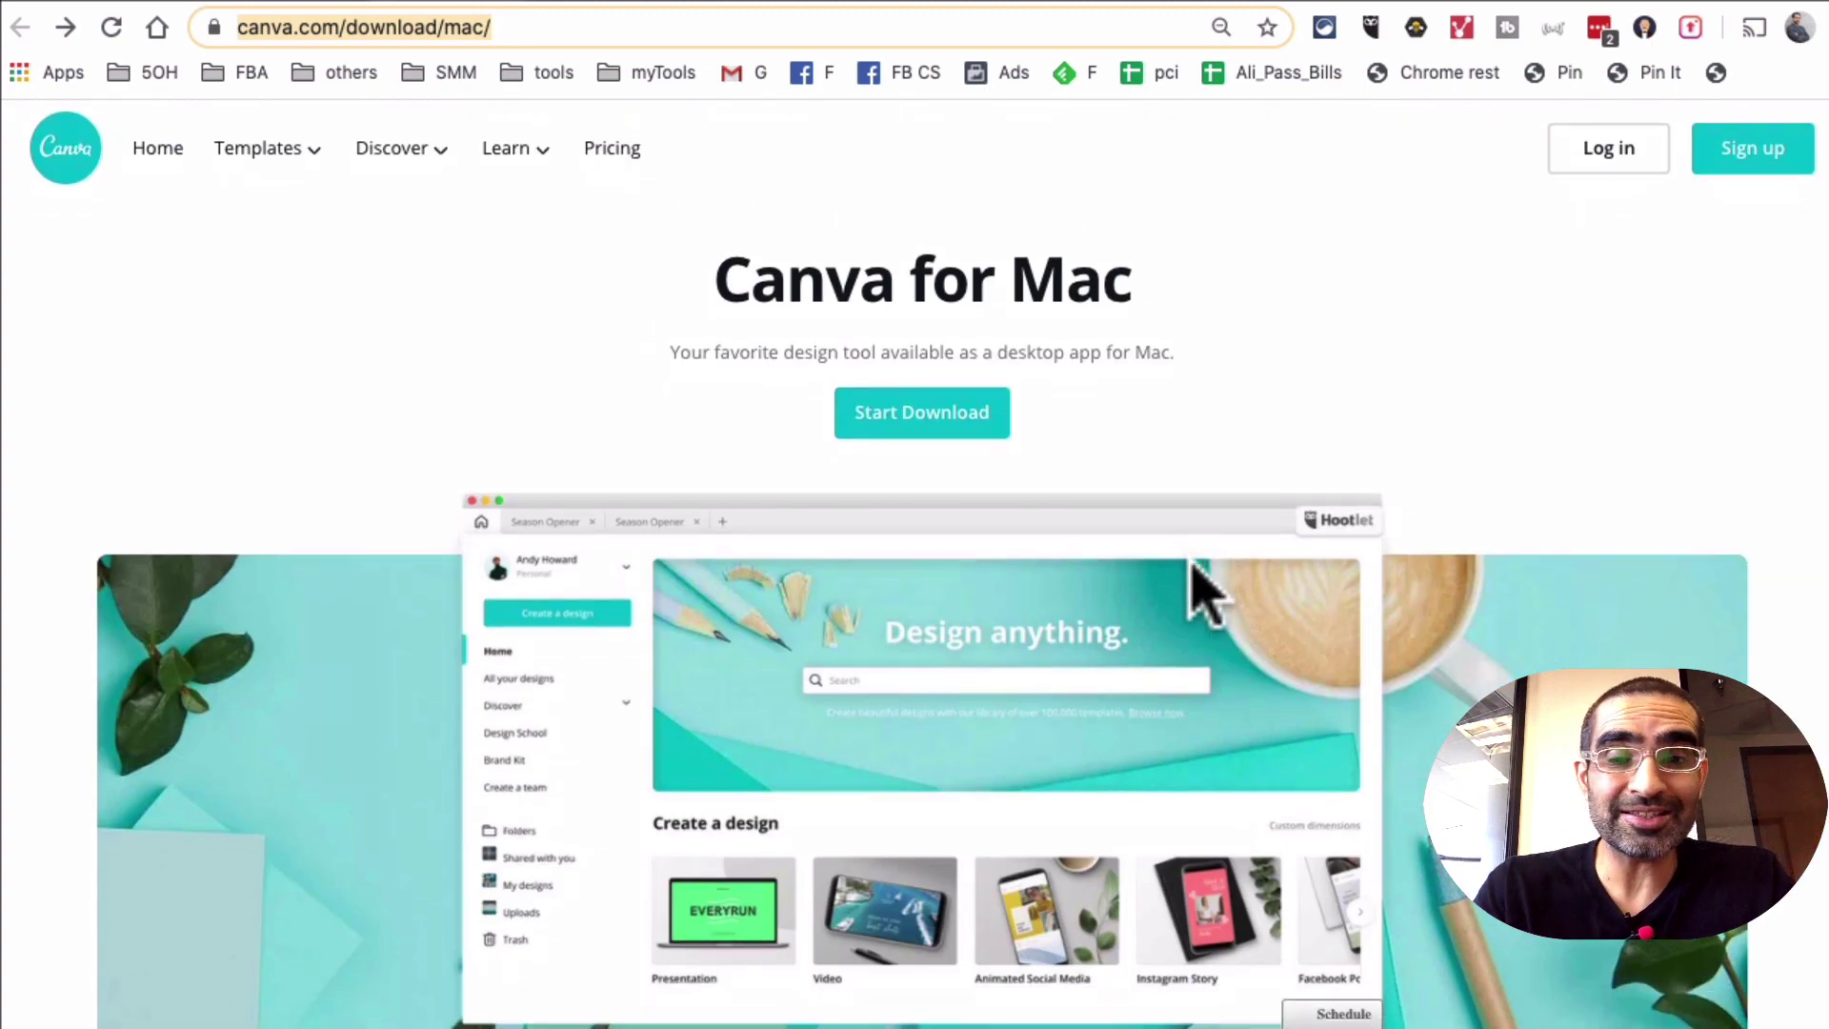